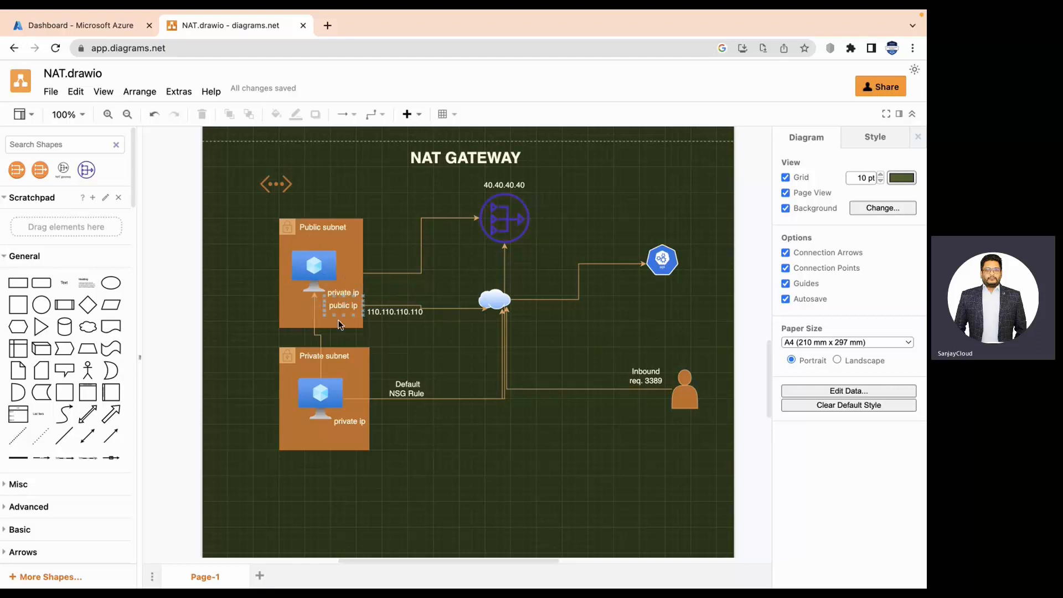
Copy the Default NSG Rule label and place the copy above 110.110.110.110 on the public subnet line.
click(408, 389)
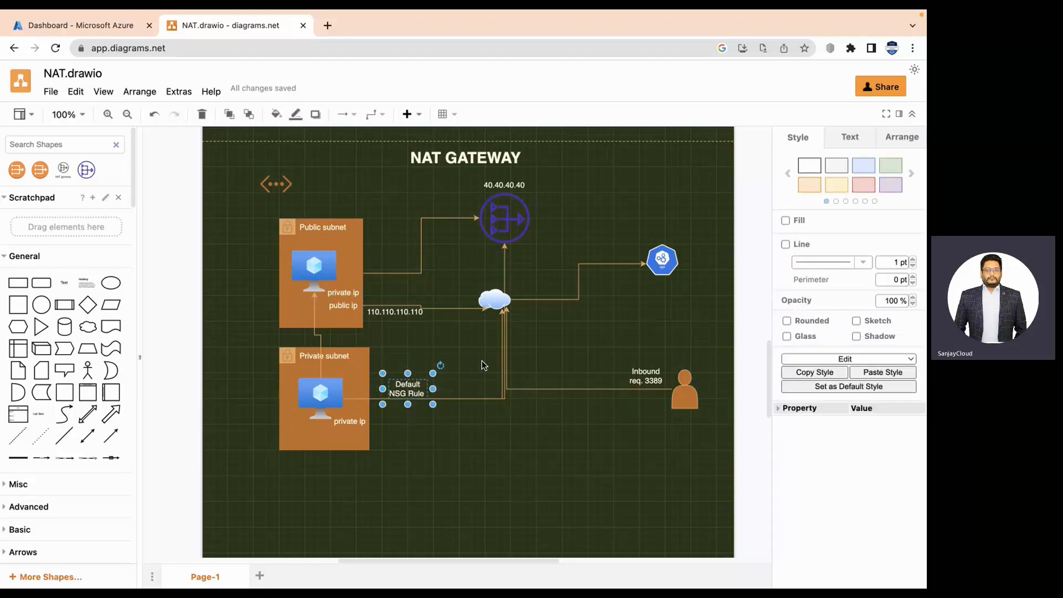
drag(409, 394, 403, 270)
click(584, 459)
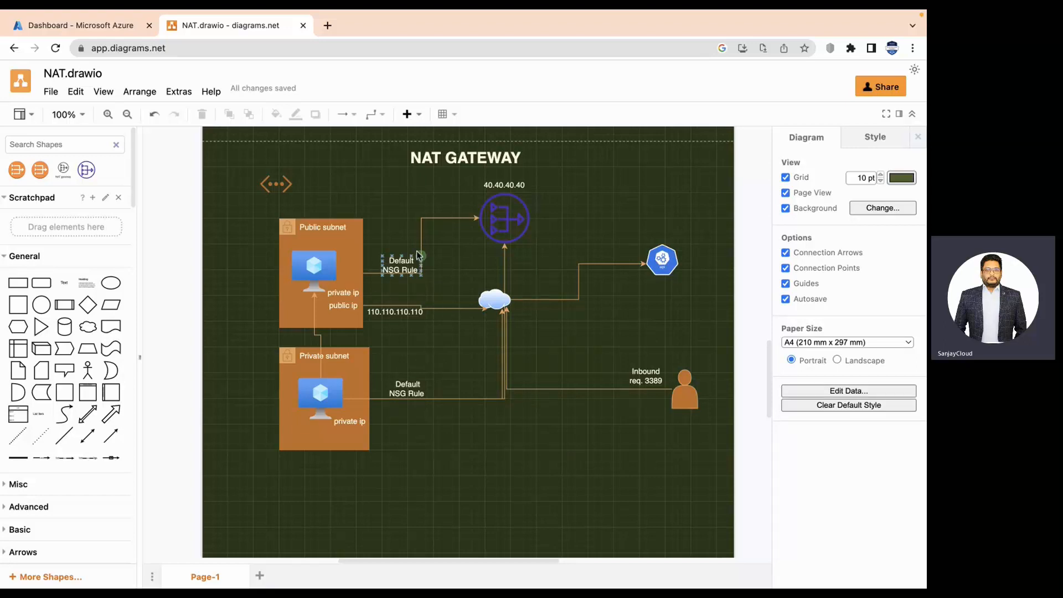
drag(399, 264, 401, 299)
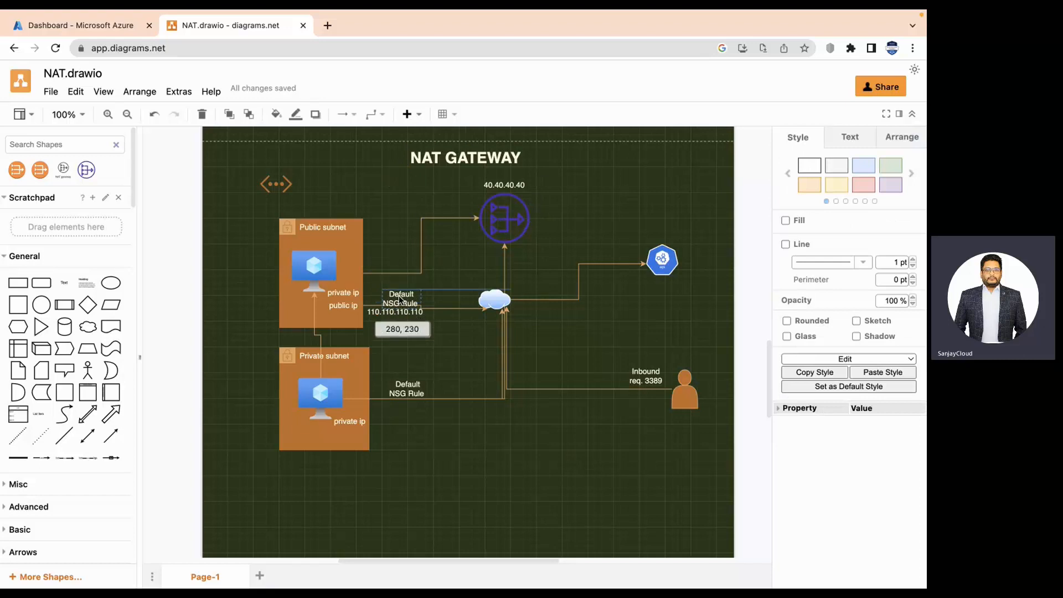
click(576, 389)
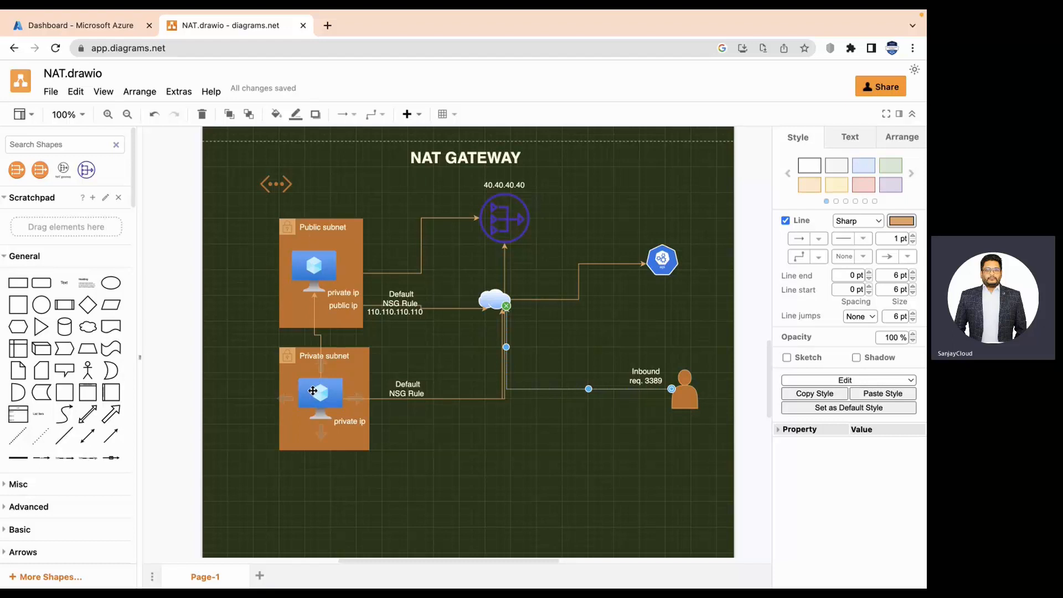
click(414, 391)
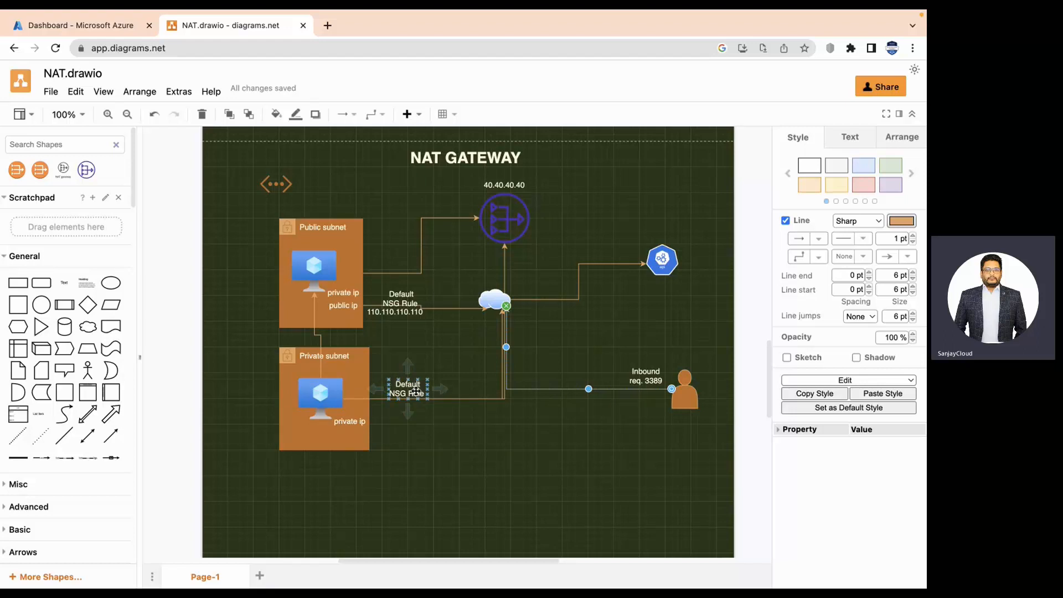
click(560, 437)
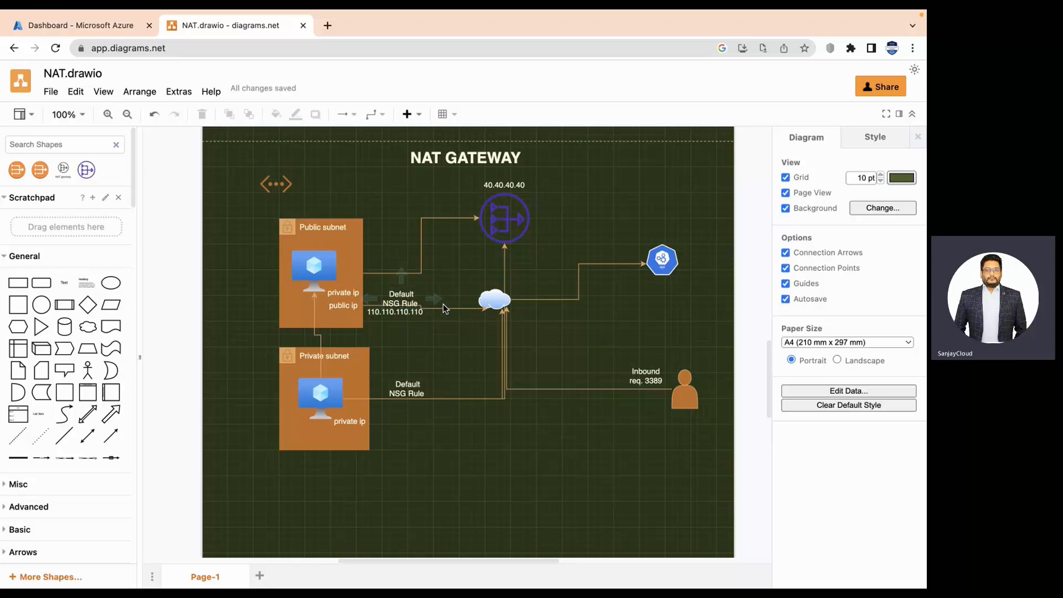
click(394, 314)
click(486, 333)
click(385, 315)
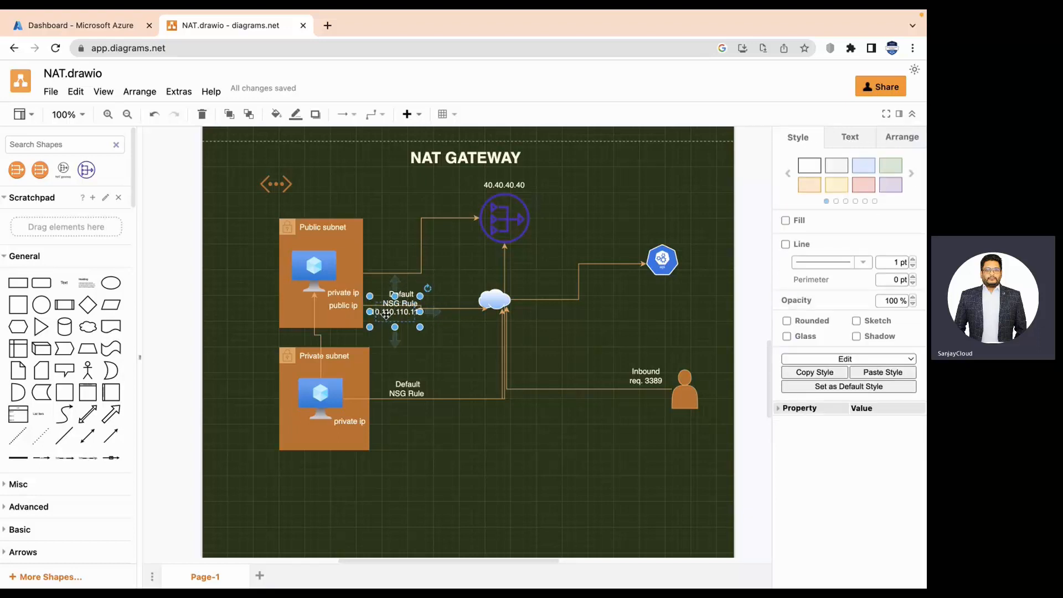
click(468, 354)
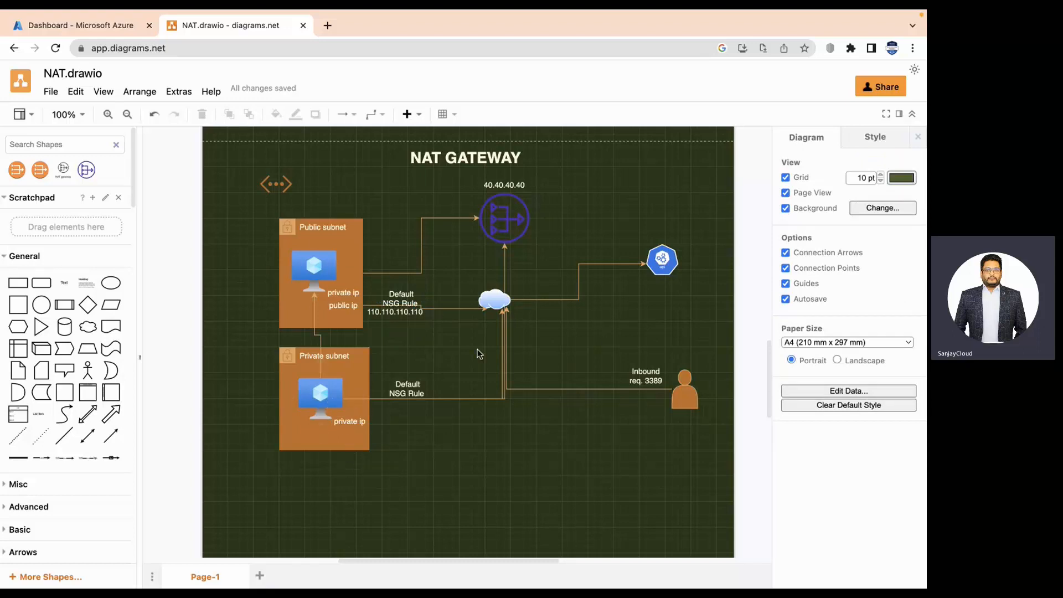
click(332, 394)
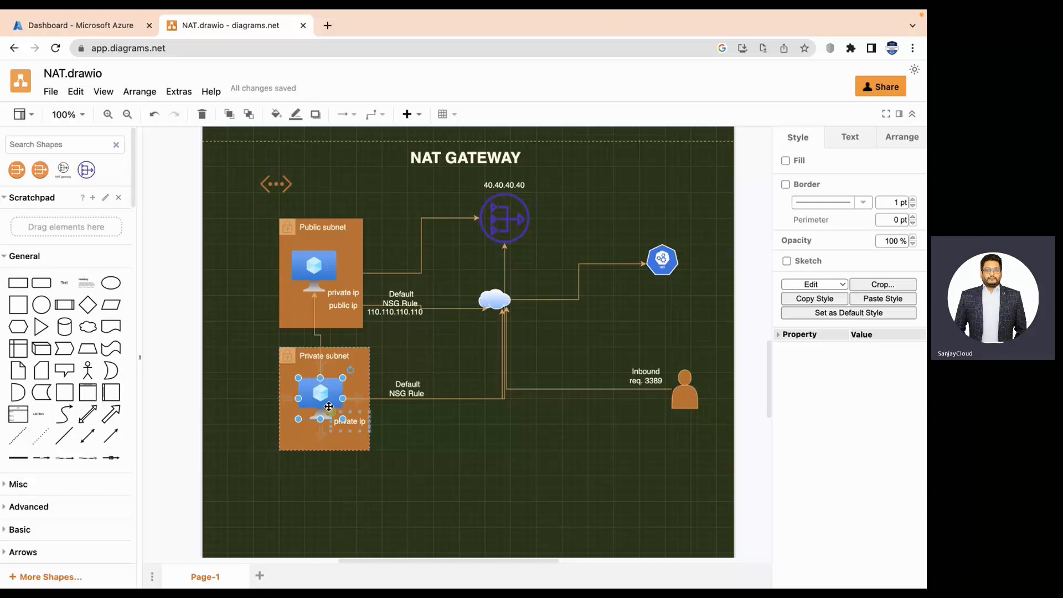
drag(333, 400, 323, 287)
click(523, 485)
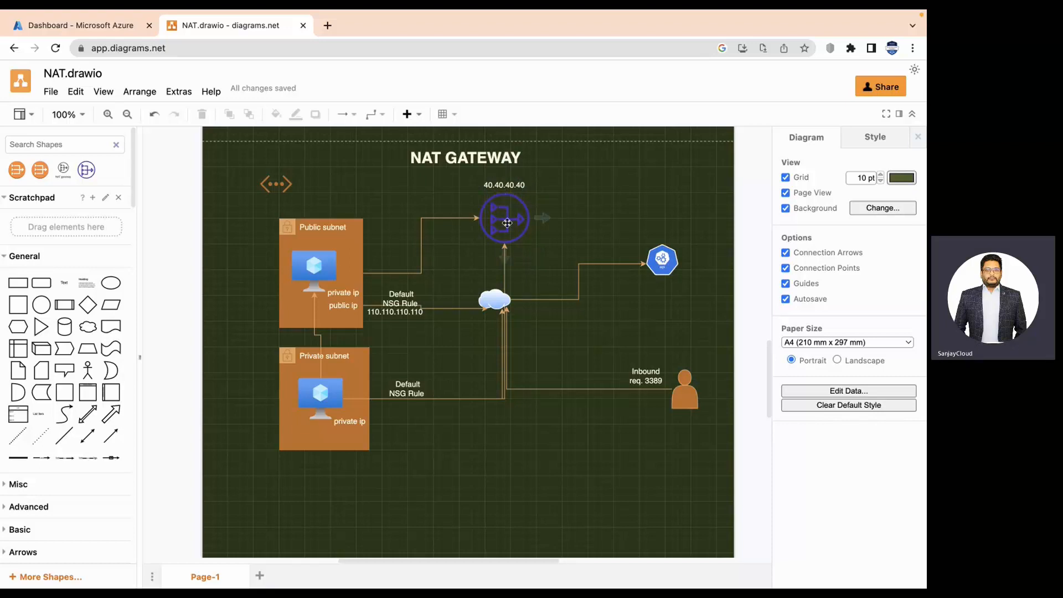
click(499, 186)
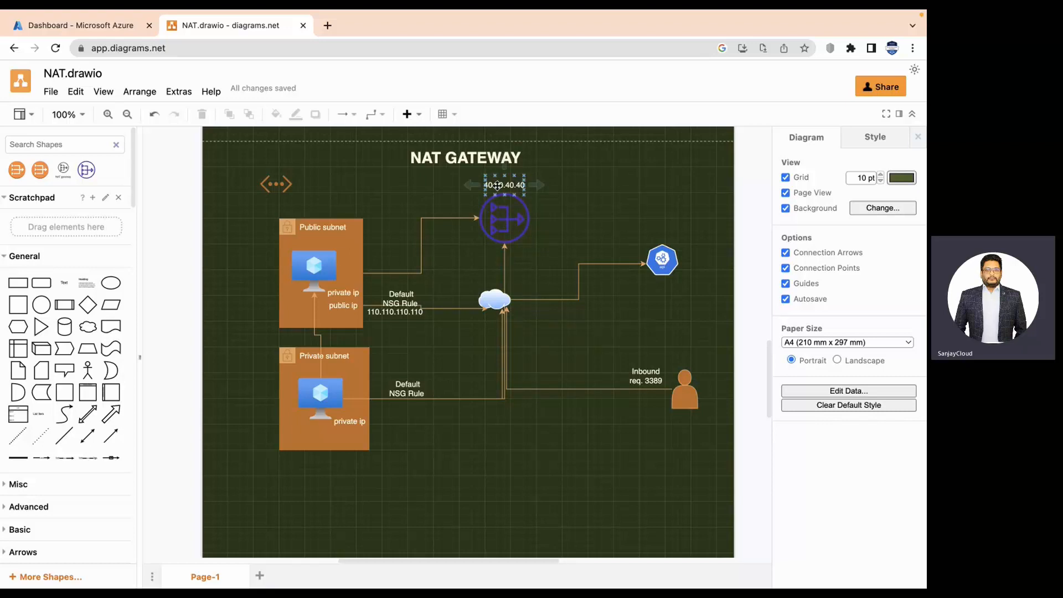
click(497, 185)
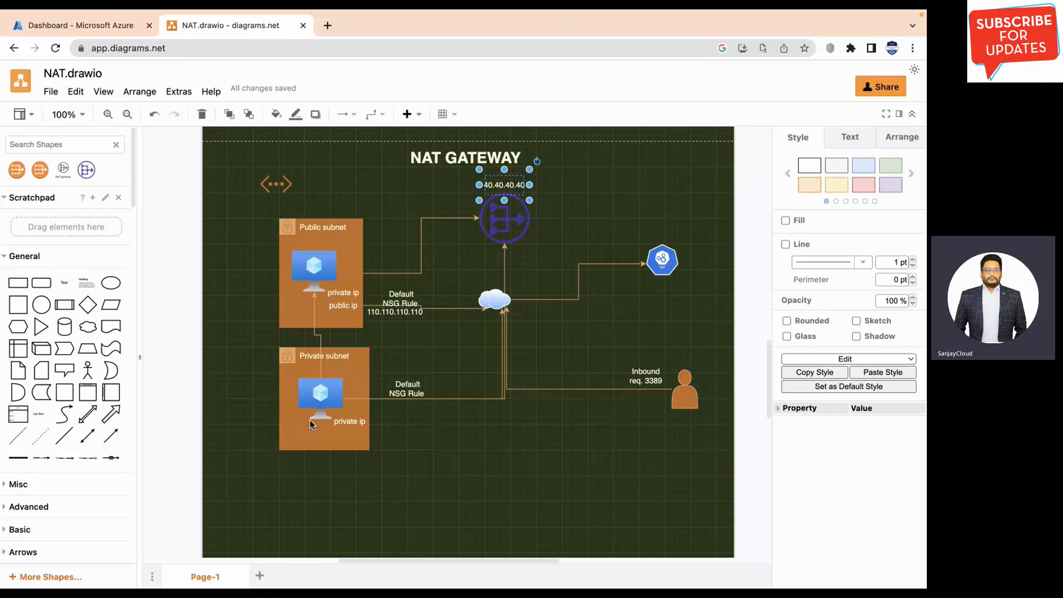
click(546, 241)
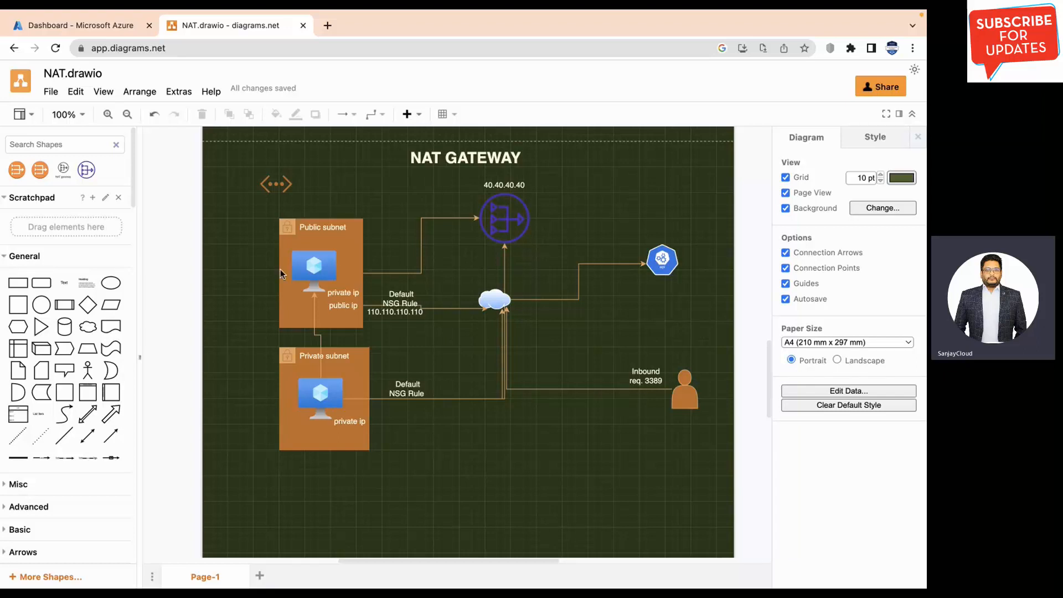
click(292, 369)
click(494, 477)
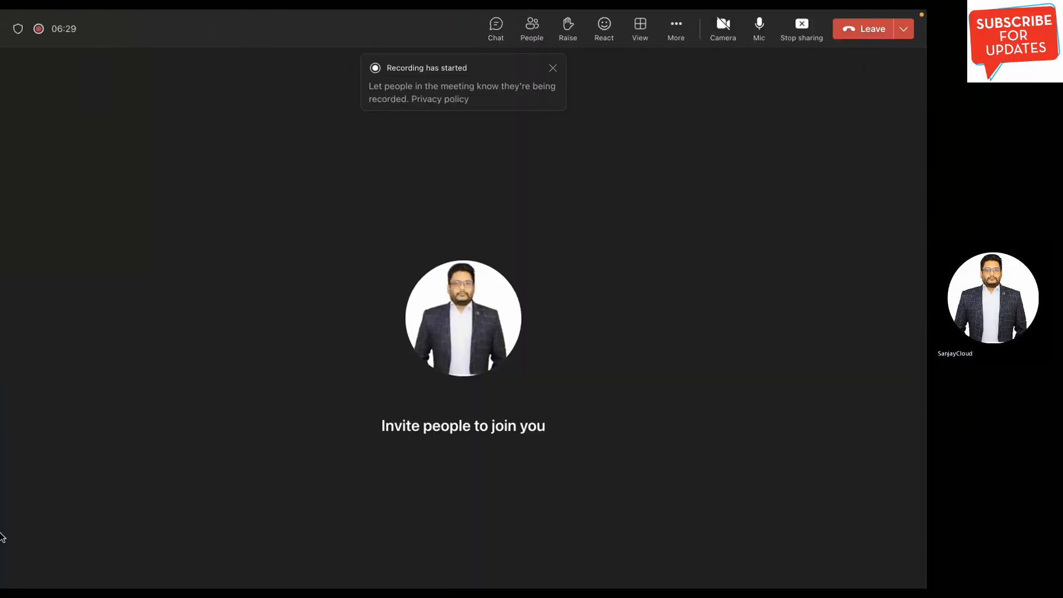
Leave the recorded Teams meeting from the meeting toolbar.
click(873, 32)
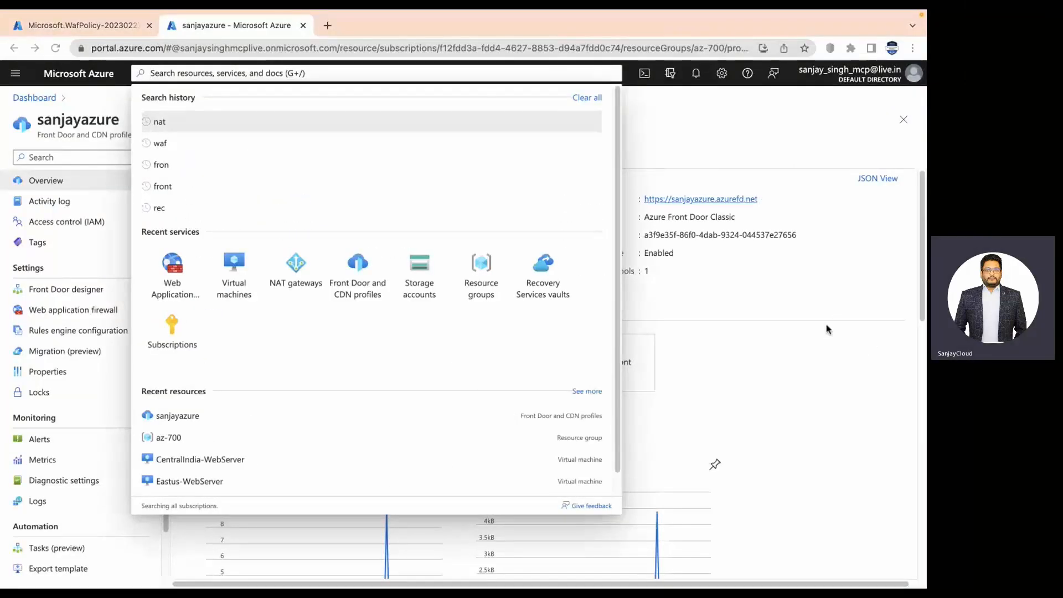
Open CentralIndia-WebServer's virtual network and list its subnets, showing default 10.1.0.0/24.
click(238, 270)
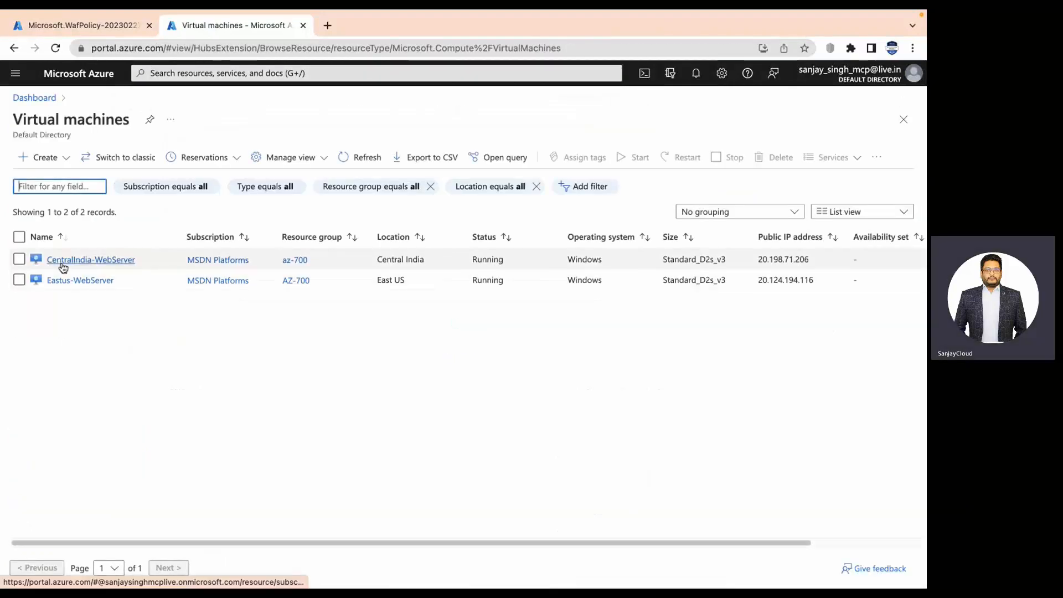
click(72, 260)
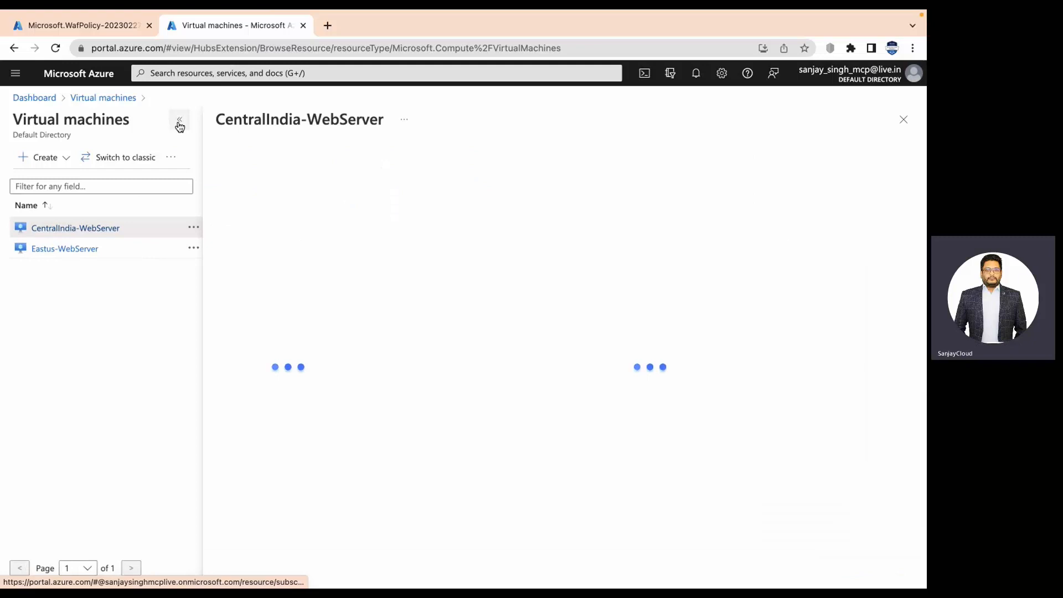
click(179, 123)
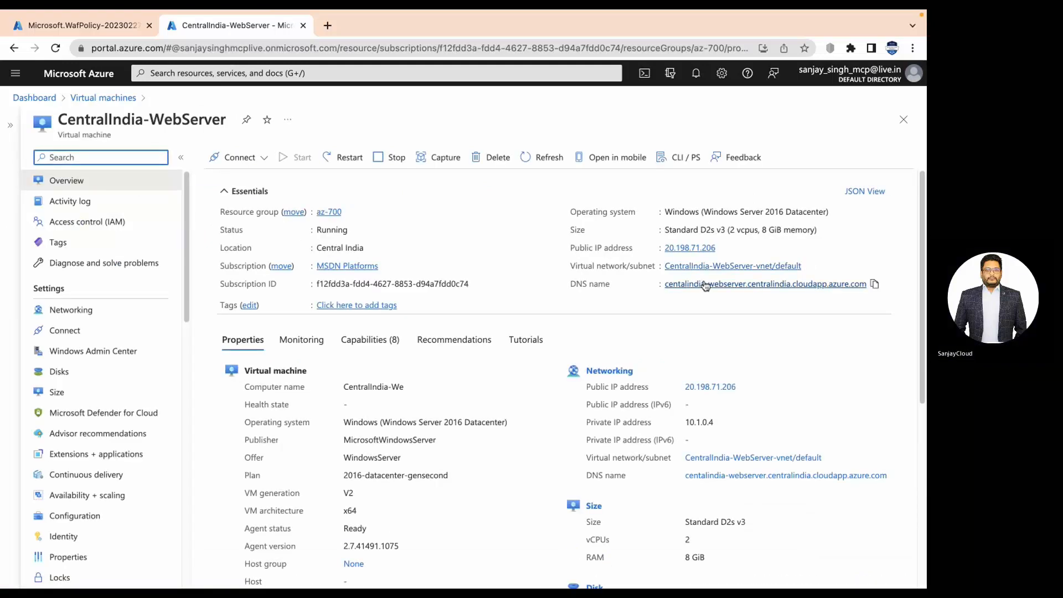
click(705, 267)
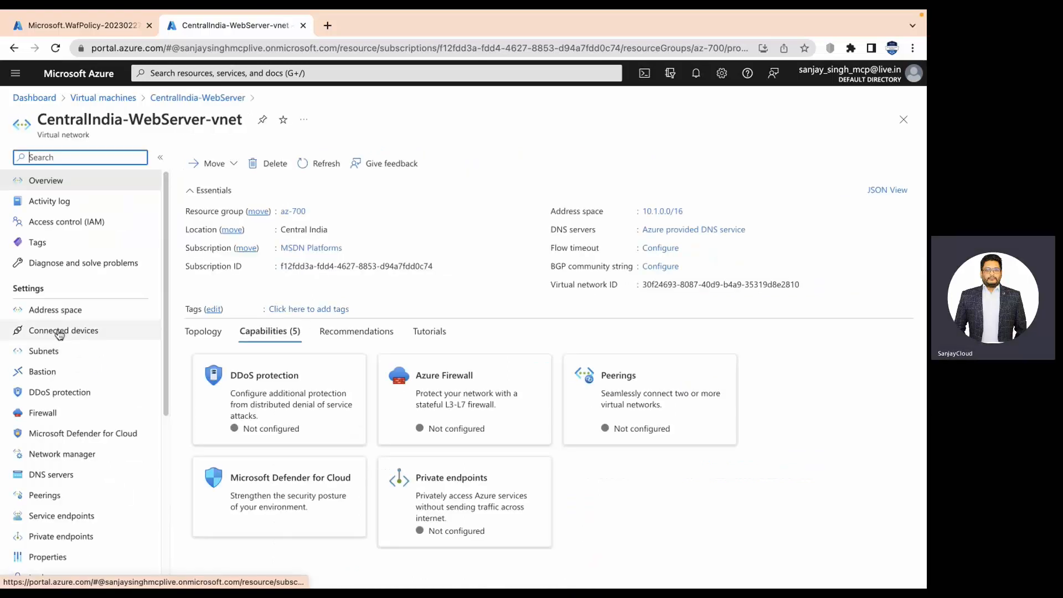
click(47, 354)
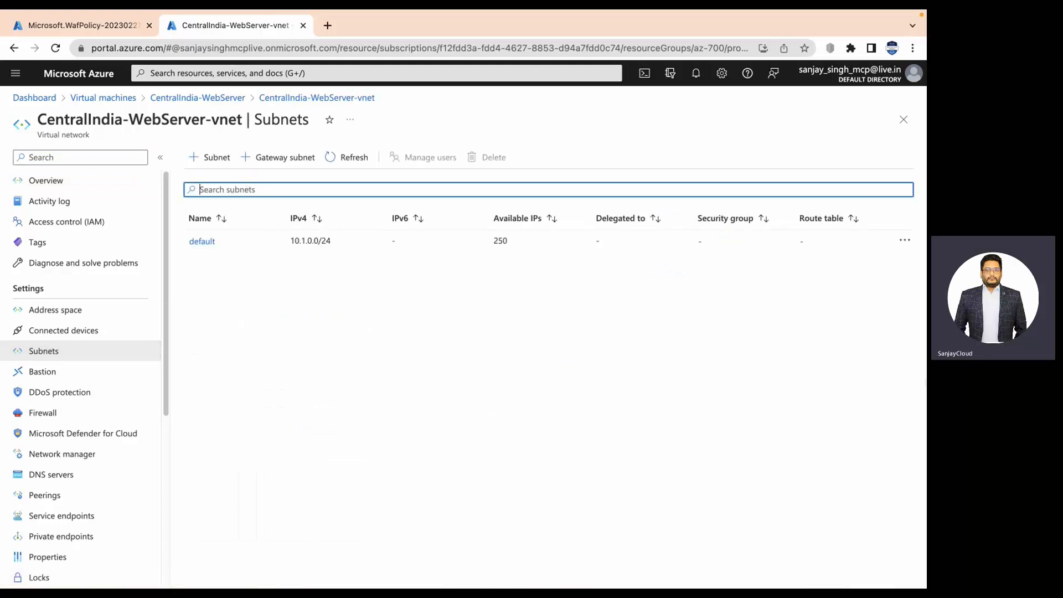
Save a new subnet named 'private' with range 10.1.1.0/24, leaving IPv6 off.
click(221, 159)
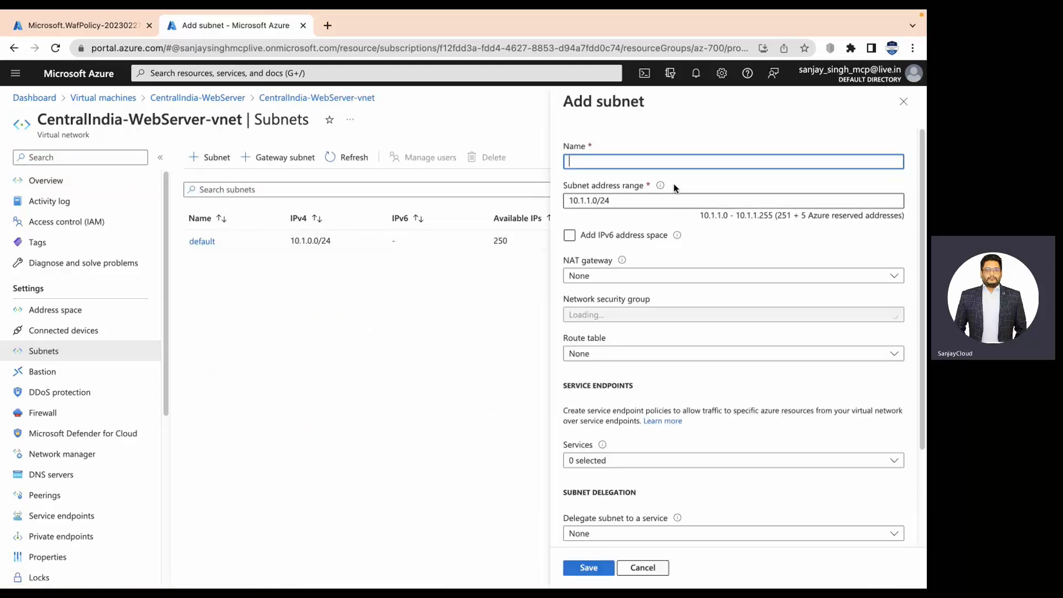
text(pr)
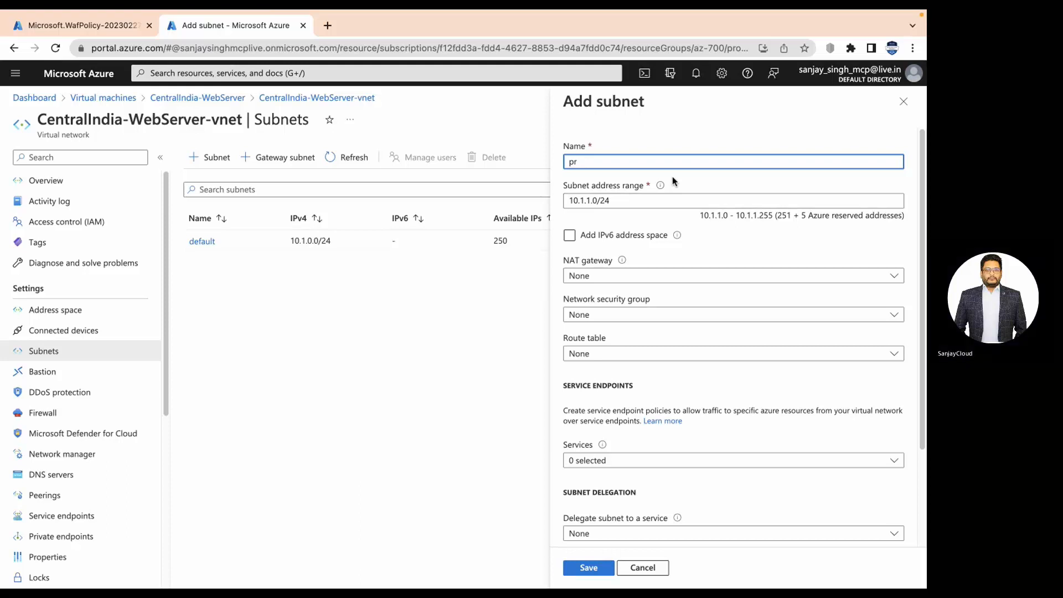
text(ivate)
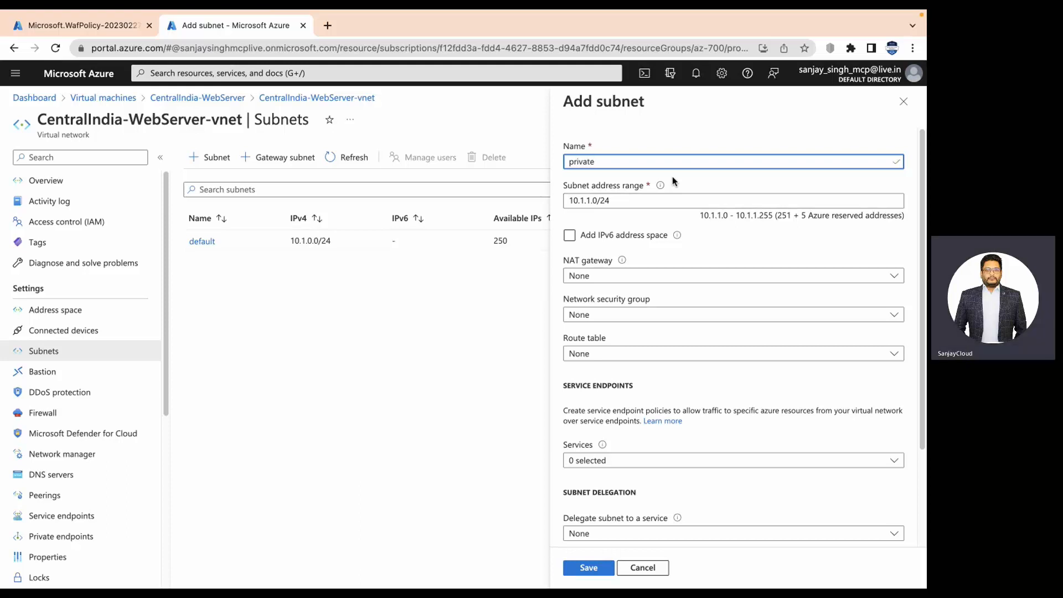
click(653, 234)
click(652, 236)
click(589, 567)
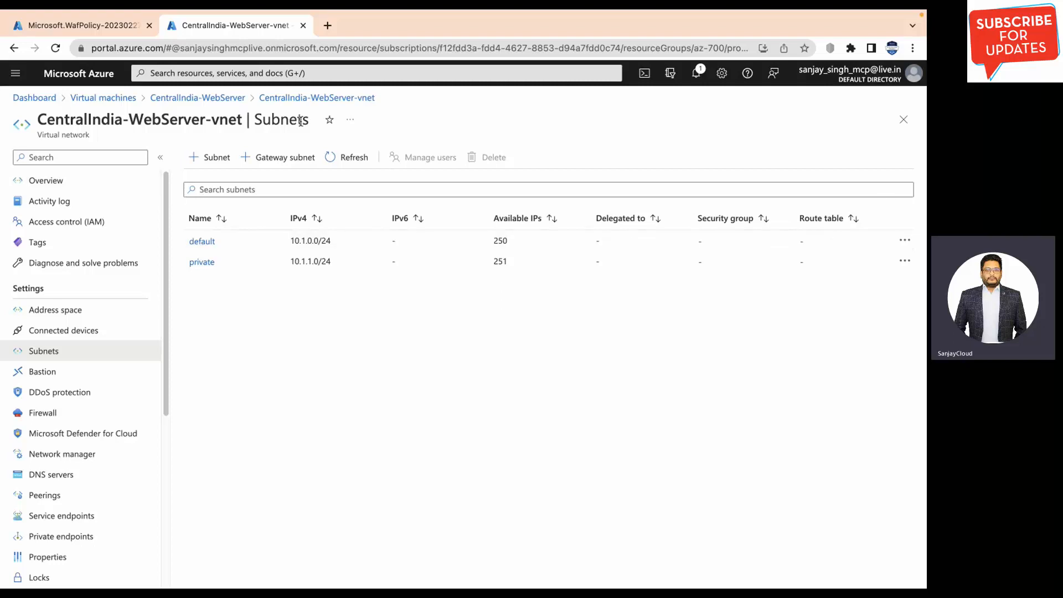
Start a new virtual machine named privatevm in the az-700 resource group.
click(226, 98)
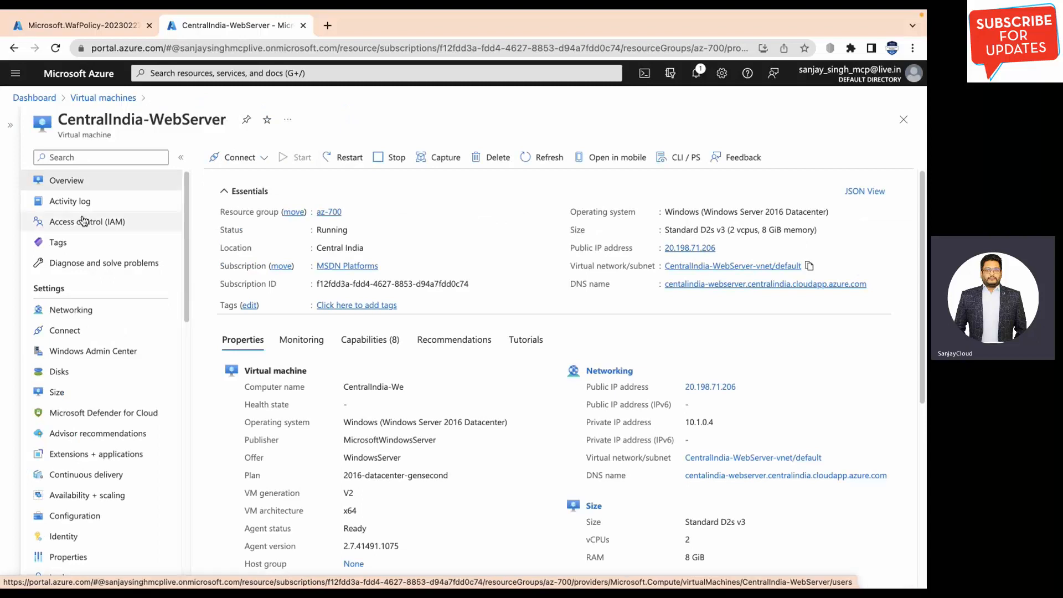
click(103, 98)
click(40, 158)
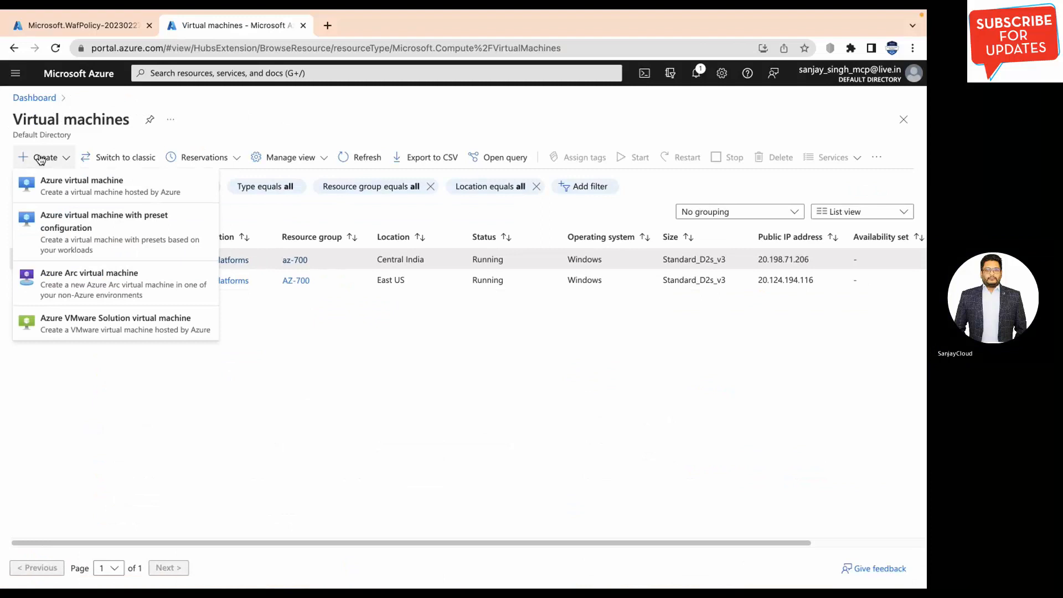
click(39, 160)
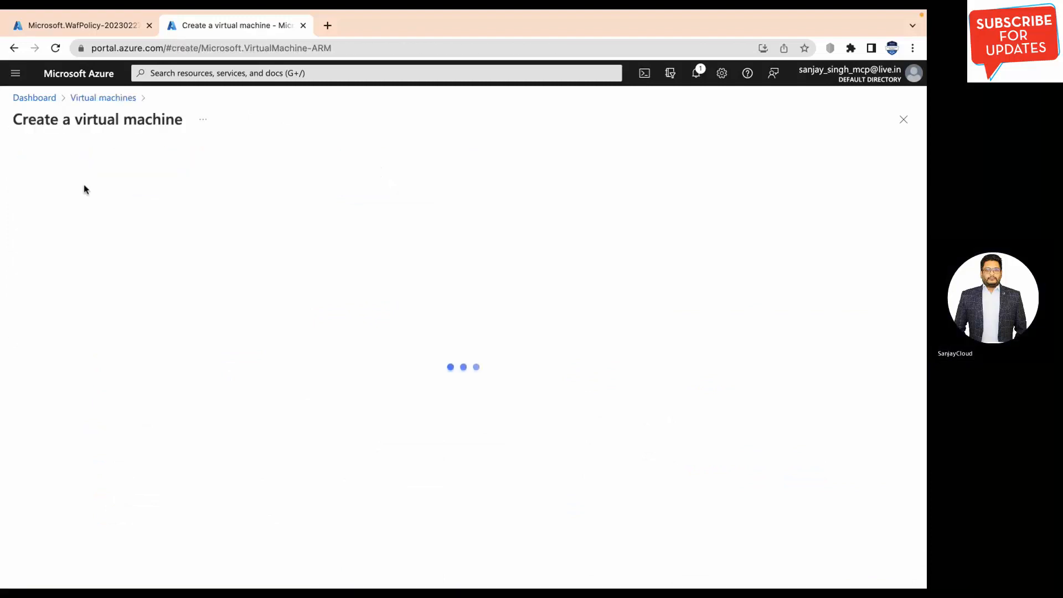
click(256, 325)
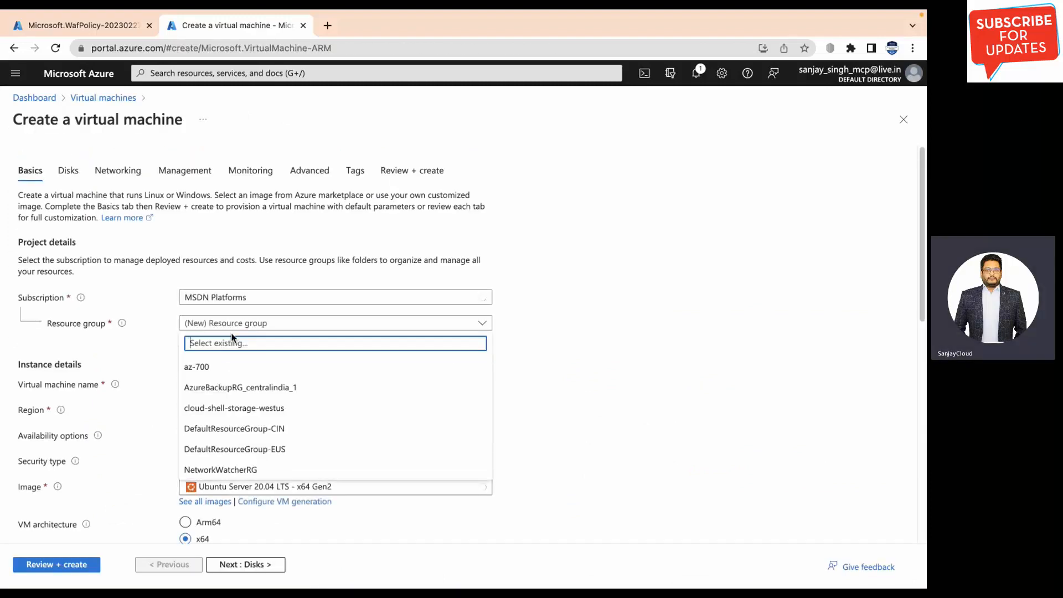
click(289, 370)
scroll(296, 368, down, 3)
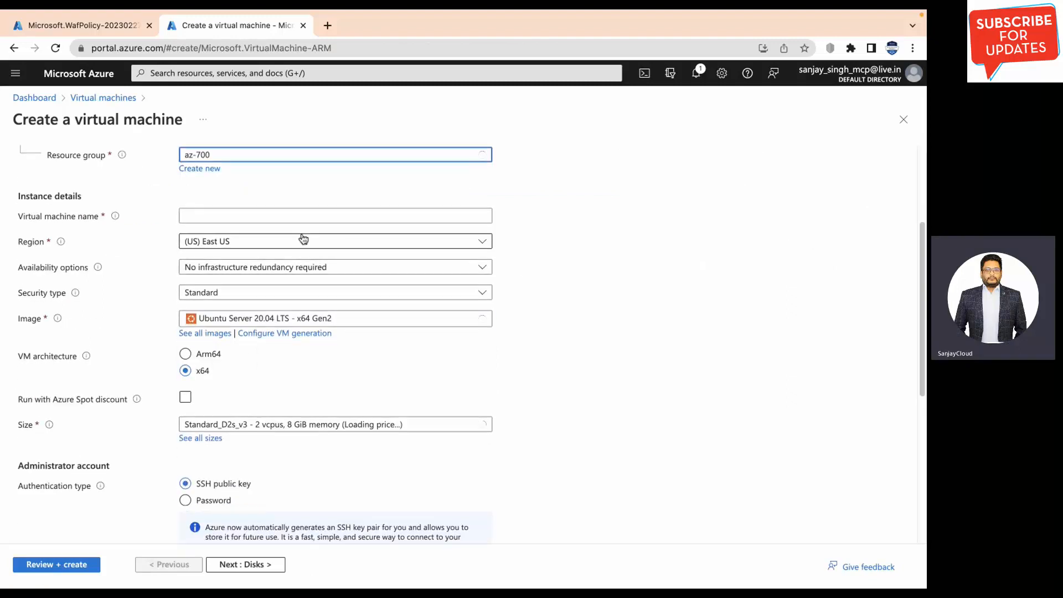
click(307, 219)
text(priv)
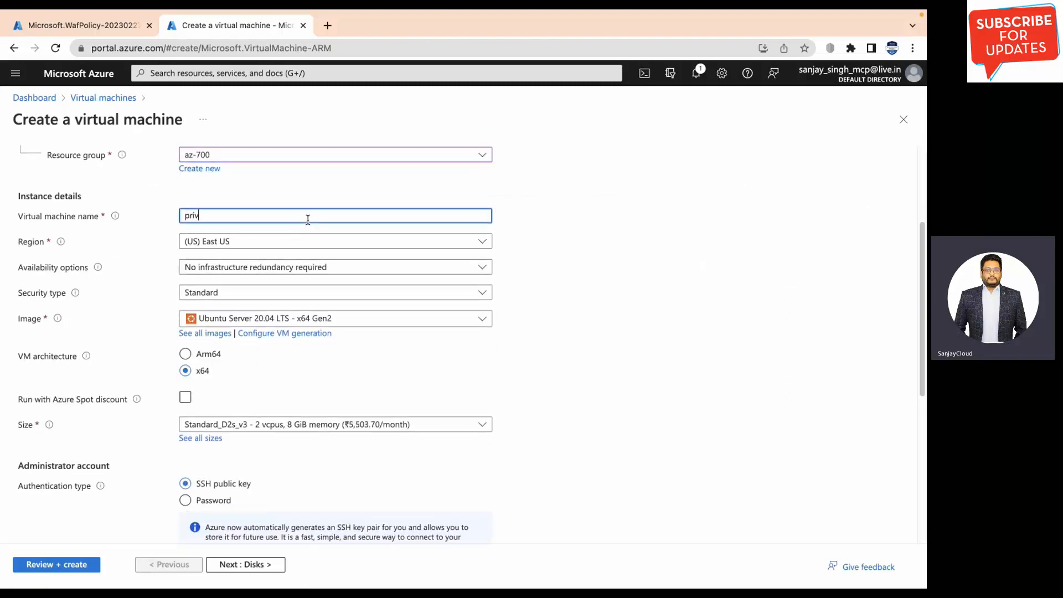
text(atevm)
Set the region to Central India and the image to Windows Server 2016 Datacenter.
click(244, 244)
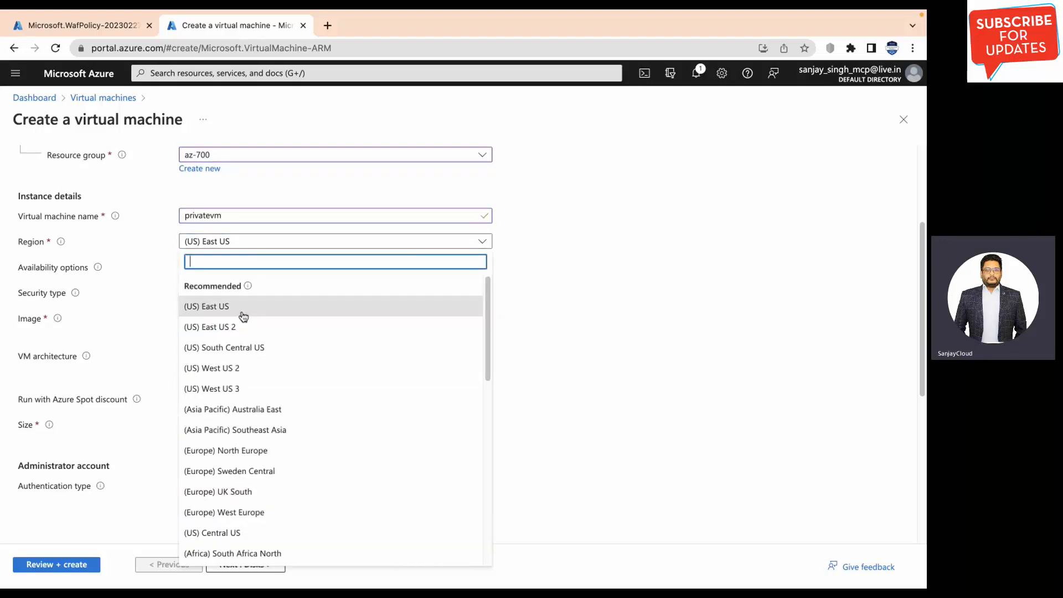
text(c) Ce)
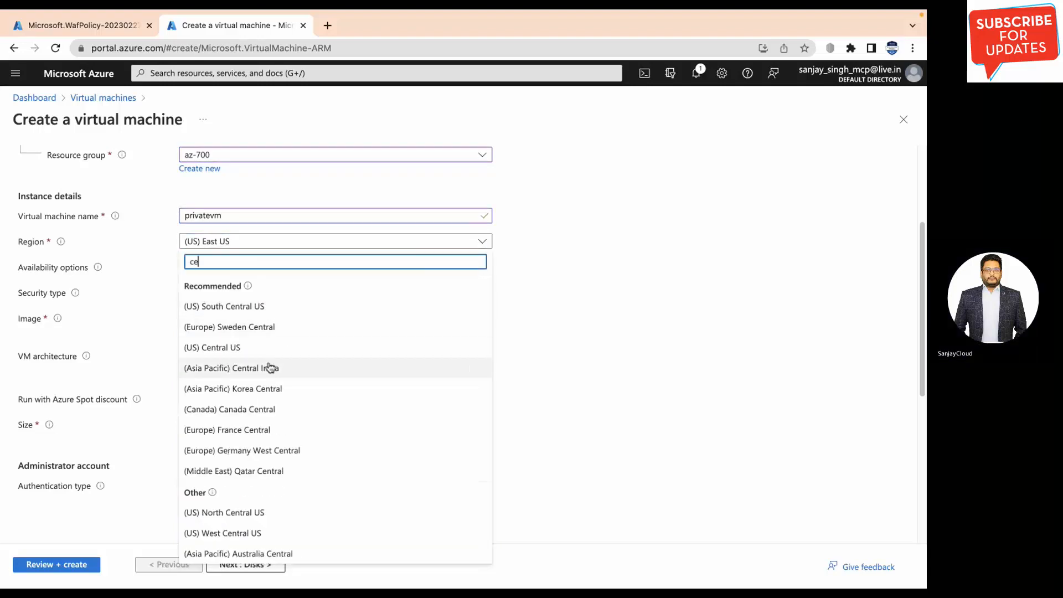
click(268, 367)
scroll(285, 376, down, 1)
scroll(290, 374, down, 1)
click(391, 274)
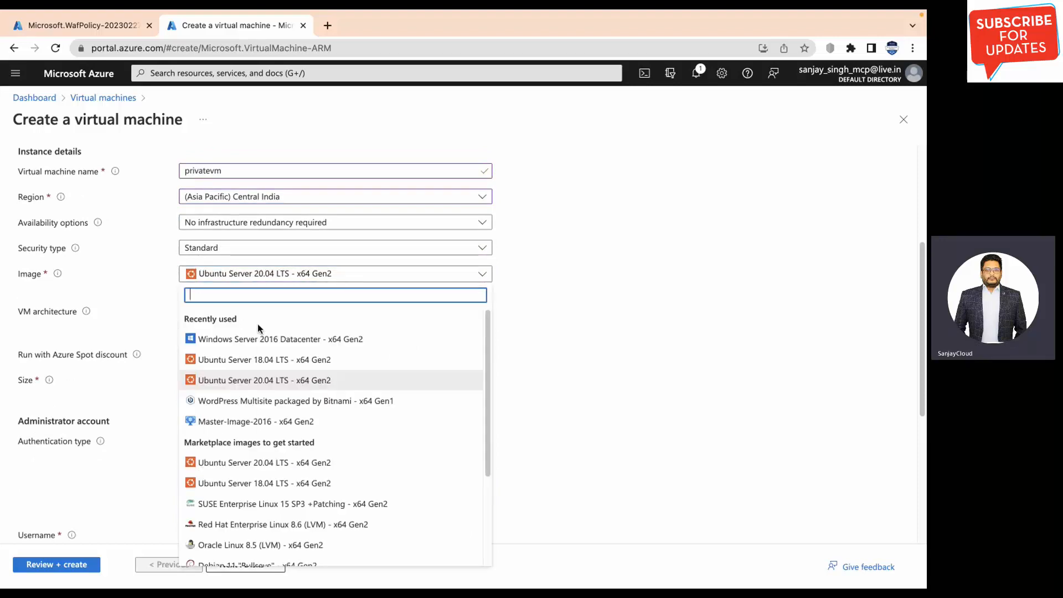
click(261, 336)
scroll(499, 380, down, 5)
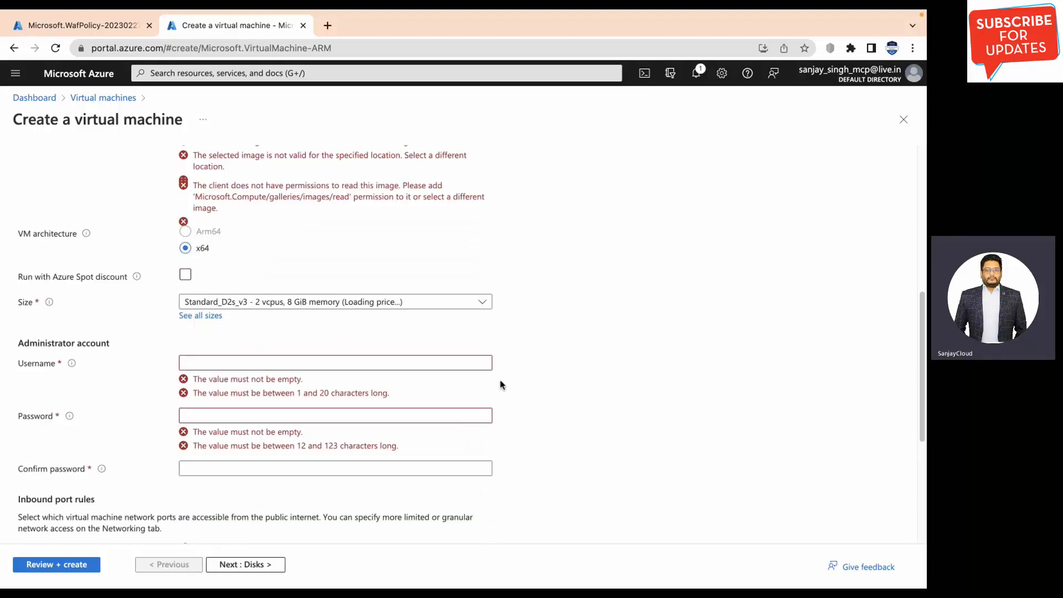
Enter the administrator username, a password, and the matching password confirmation.
click(358, 268)
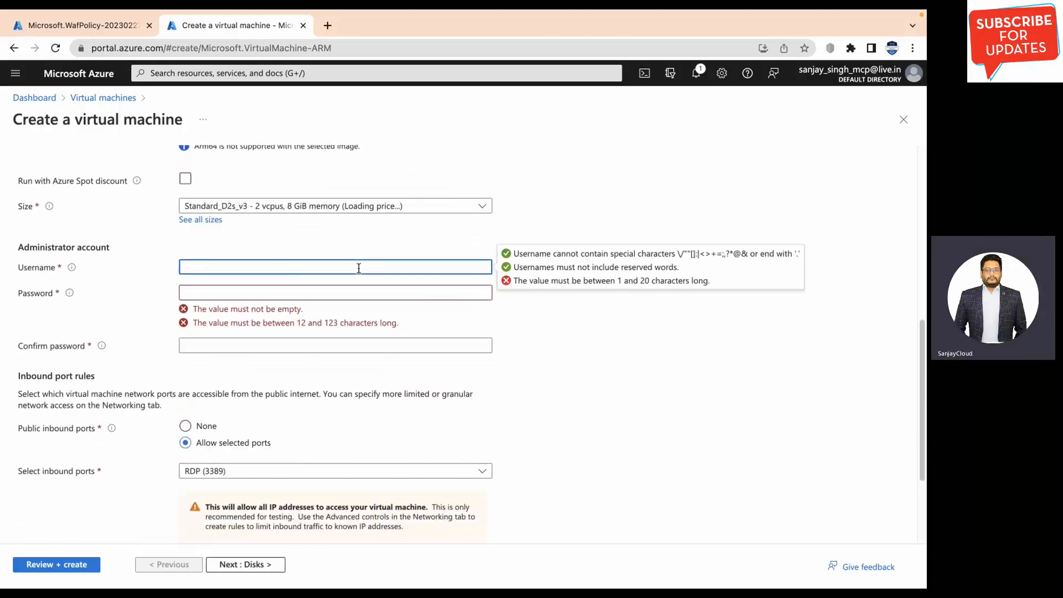
text(student)
key(Tab)
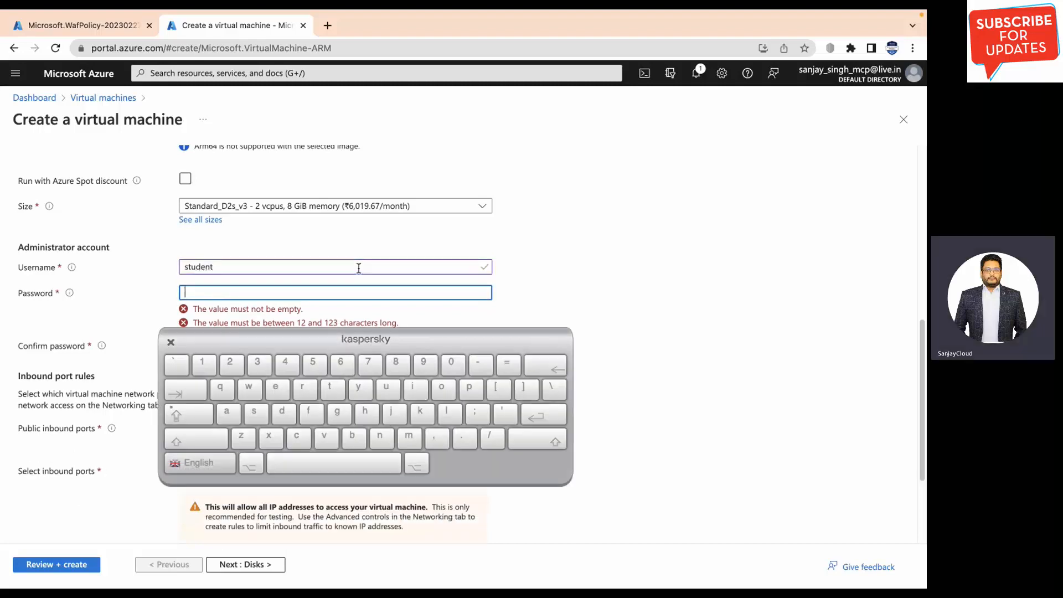
text(•••••••)
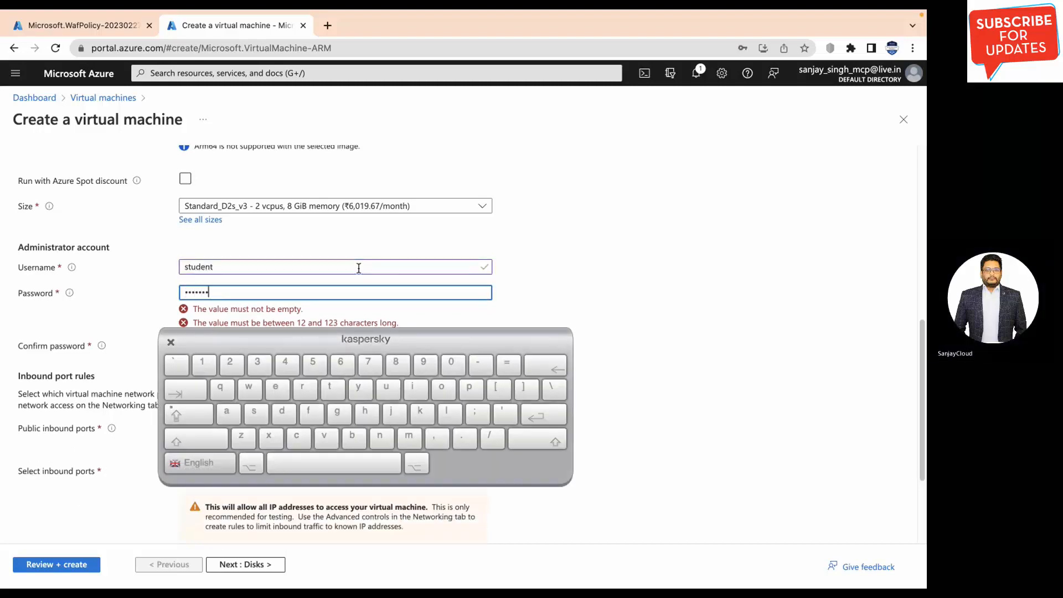
text(•••••••)
key(Tab)
text(•••••)
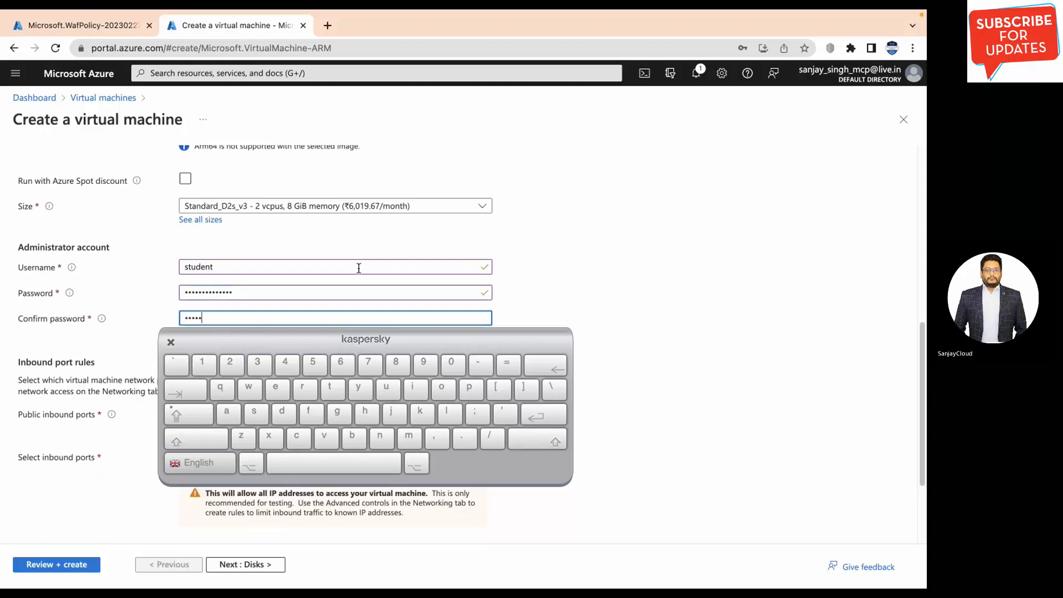
text(•••••••••)
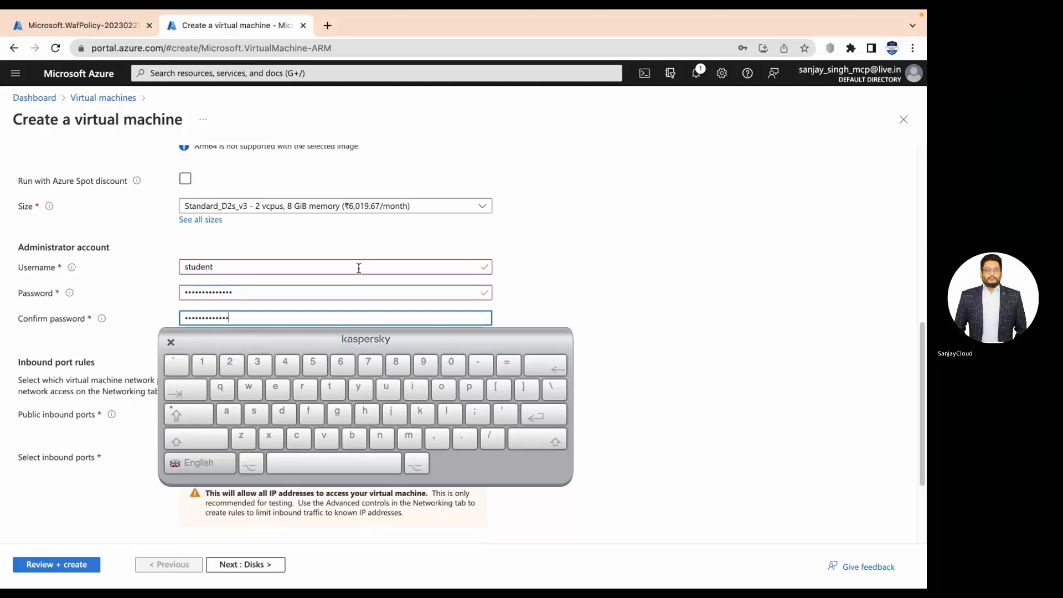
text(•)
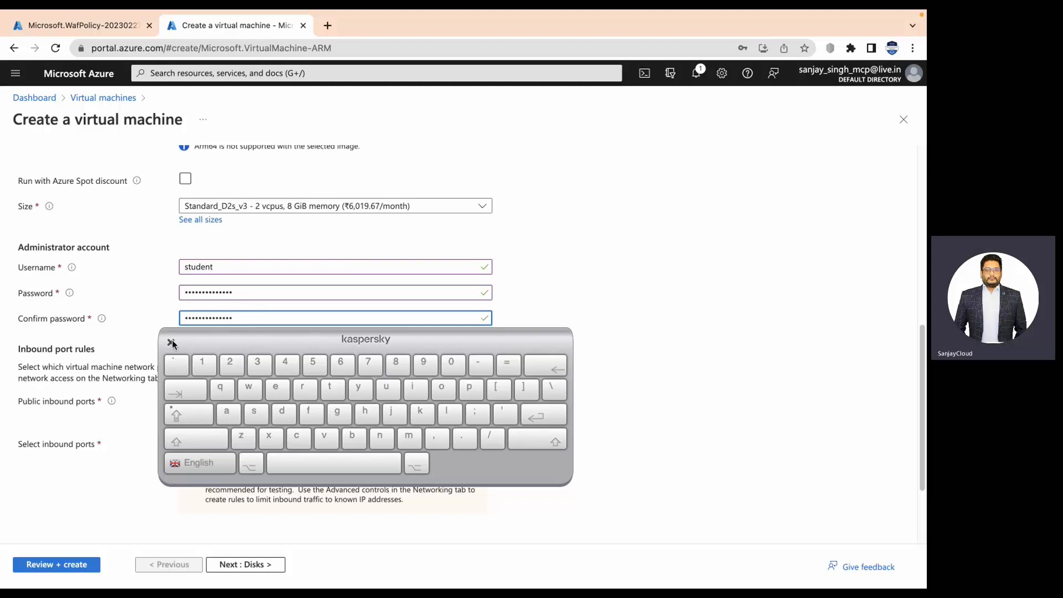
click(172, 343)
In Networking, choose subnet private (10.1.1.0/24) and Public IP None, then go to Review + create.
click(251, 565)
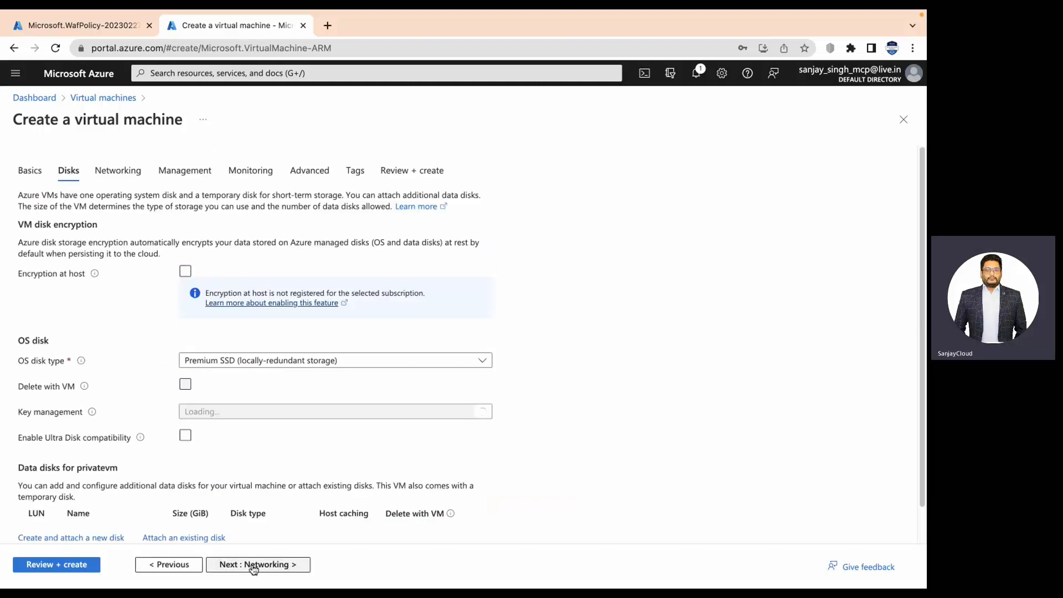
click(253, 565)
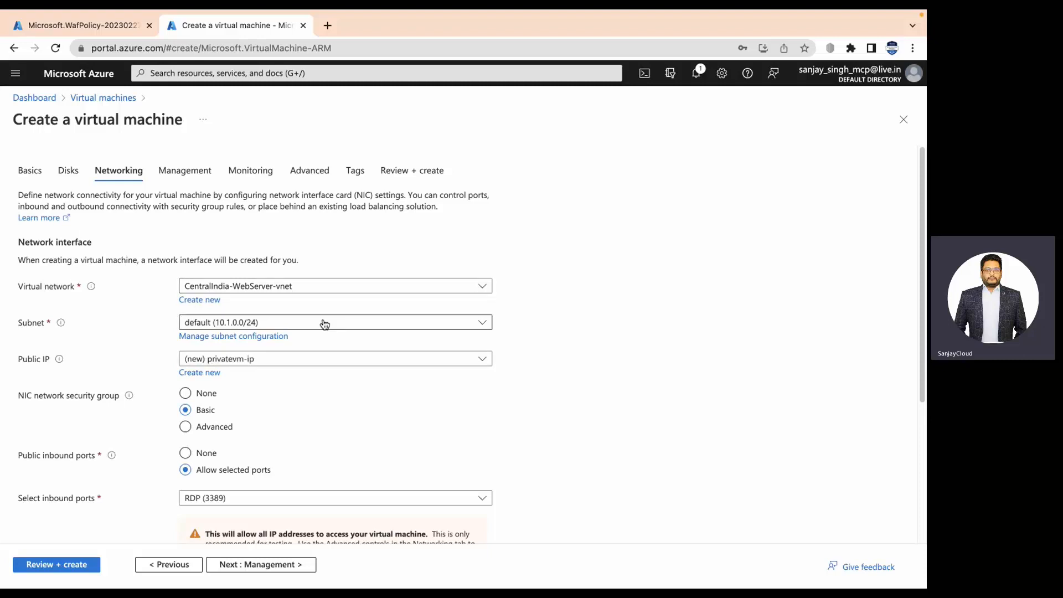
click(324, 324)
click(244, 389)
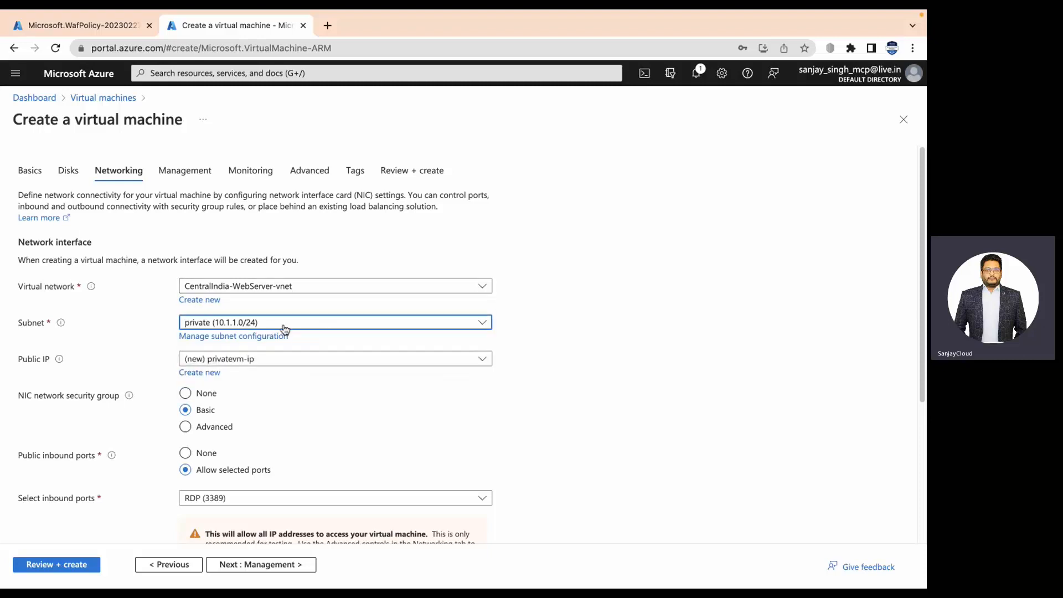
click(310, 360)
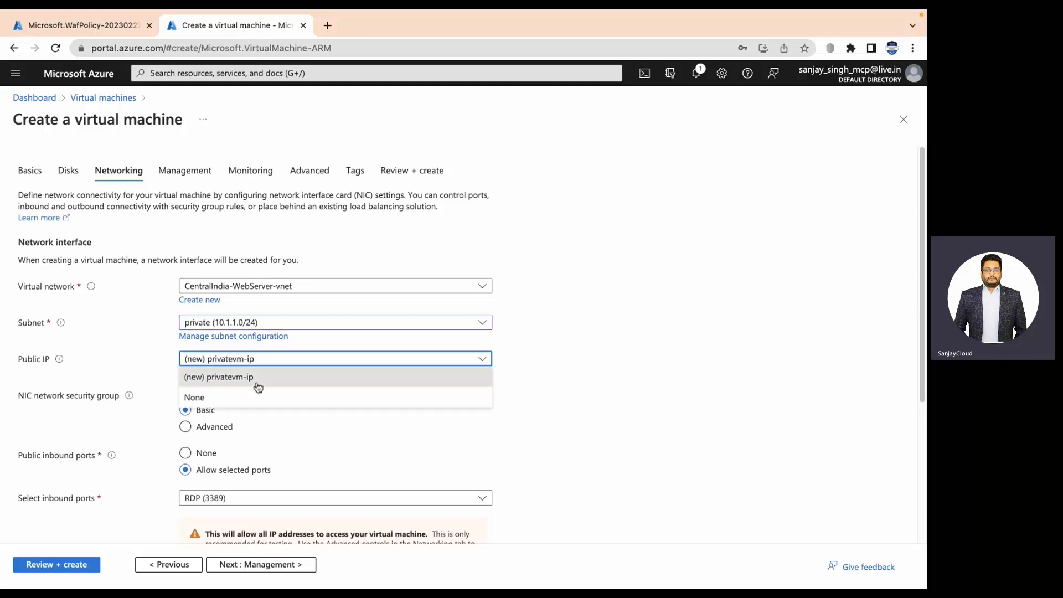
click(254, 394)
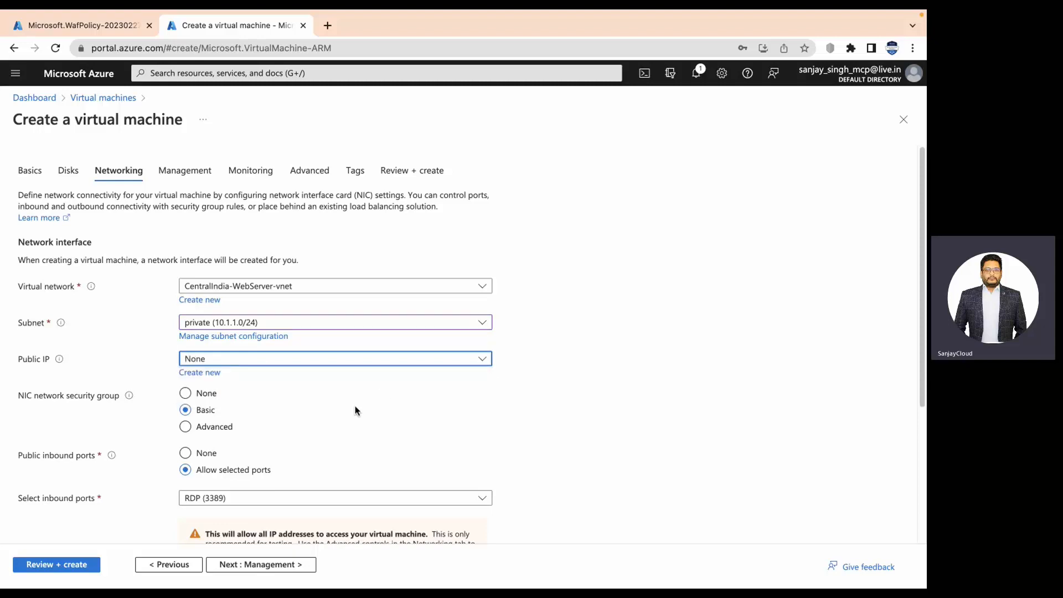
click(69, 564)
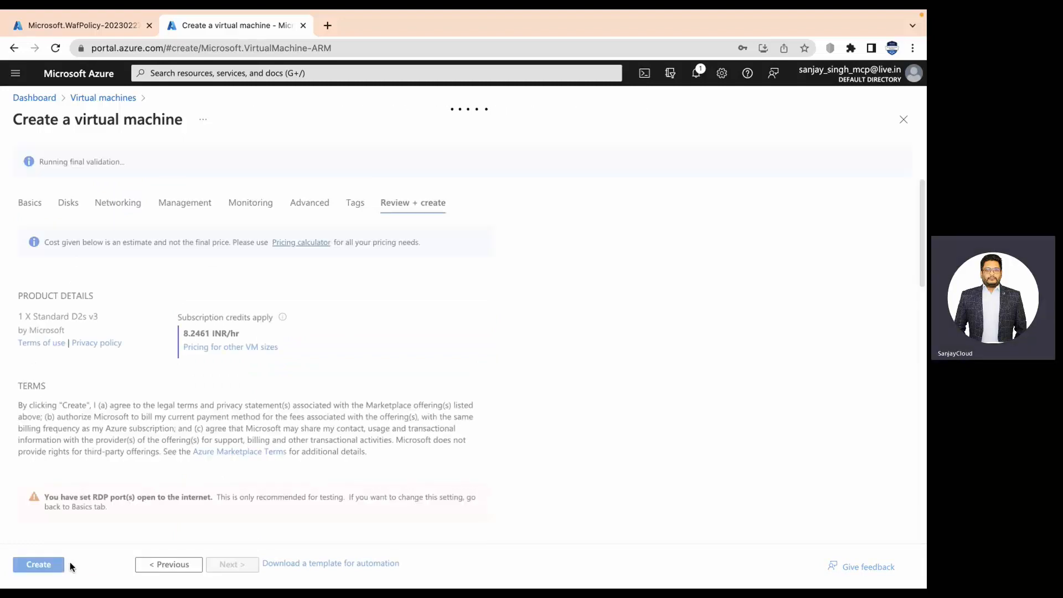
Create the validated privatevm VM and switch to the desktop Space.
click(39, 565)
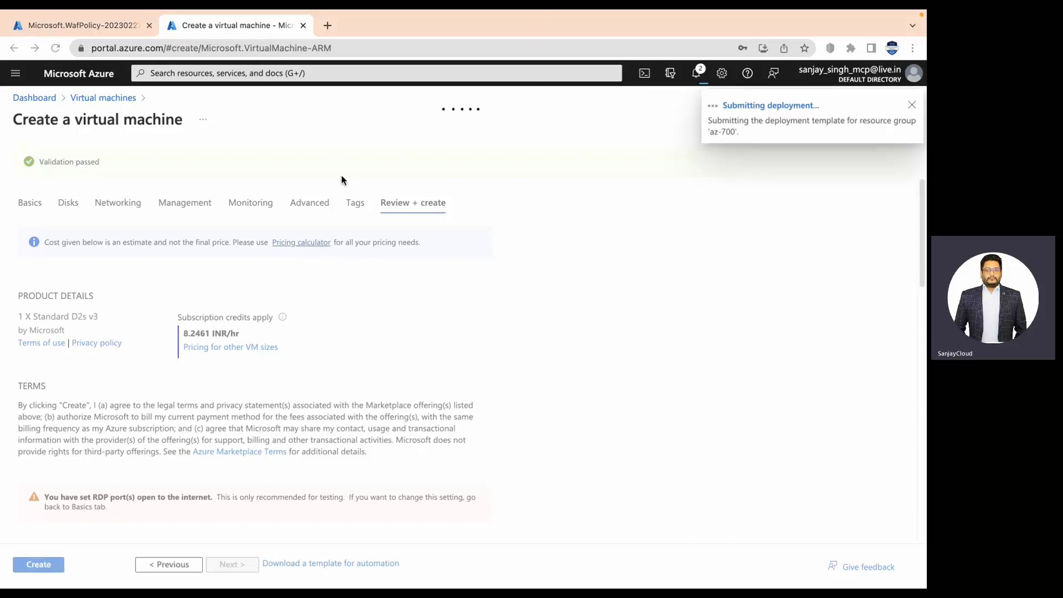
key(ctrl+Left)
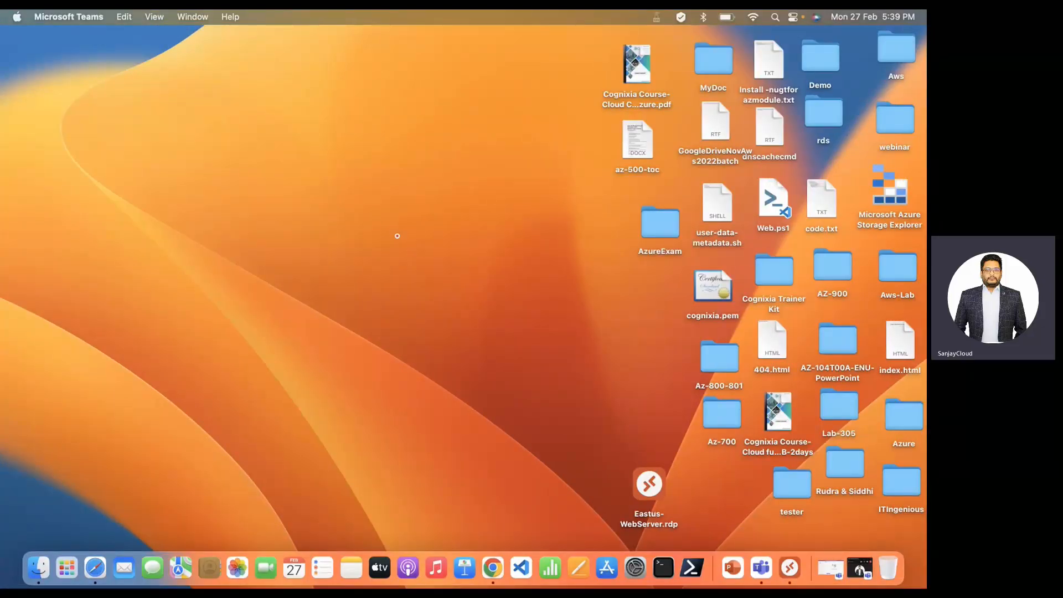
Check the privatevm deployment overview, wait on the desktop, then return to the browser Space.
key(ctrl+Right)
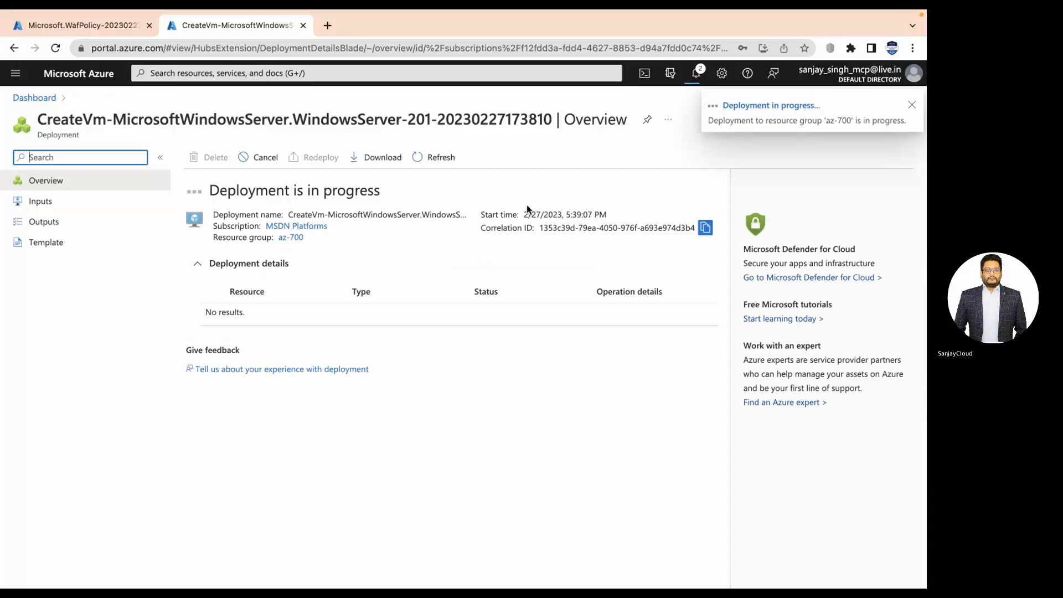
key(ctrl+Left)
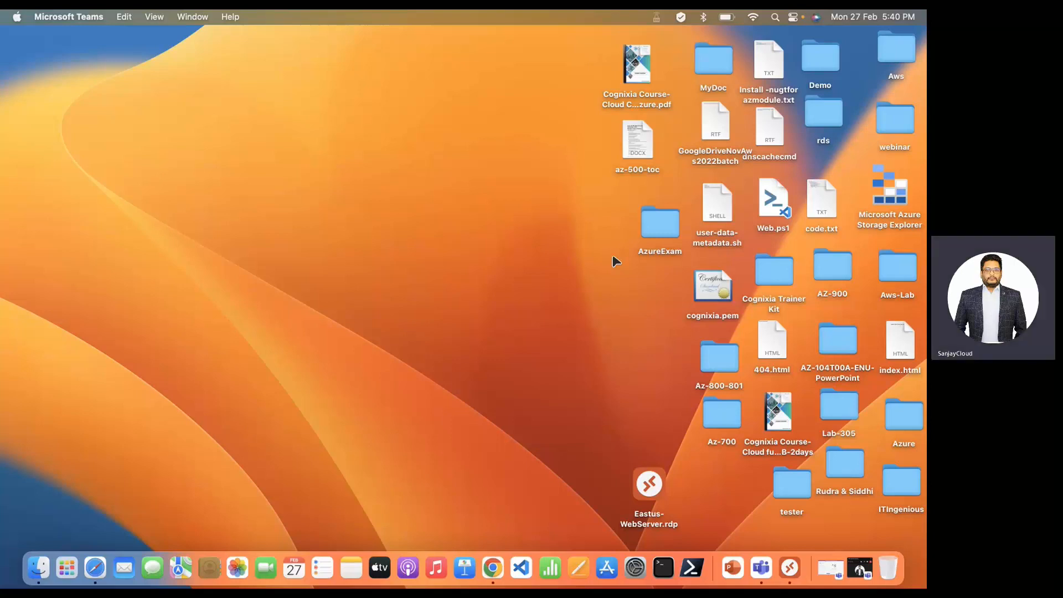
key(ctrl+Right)
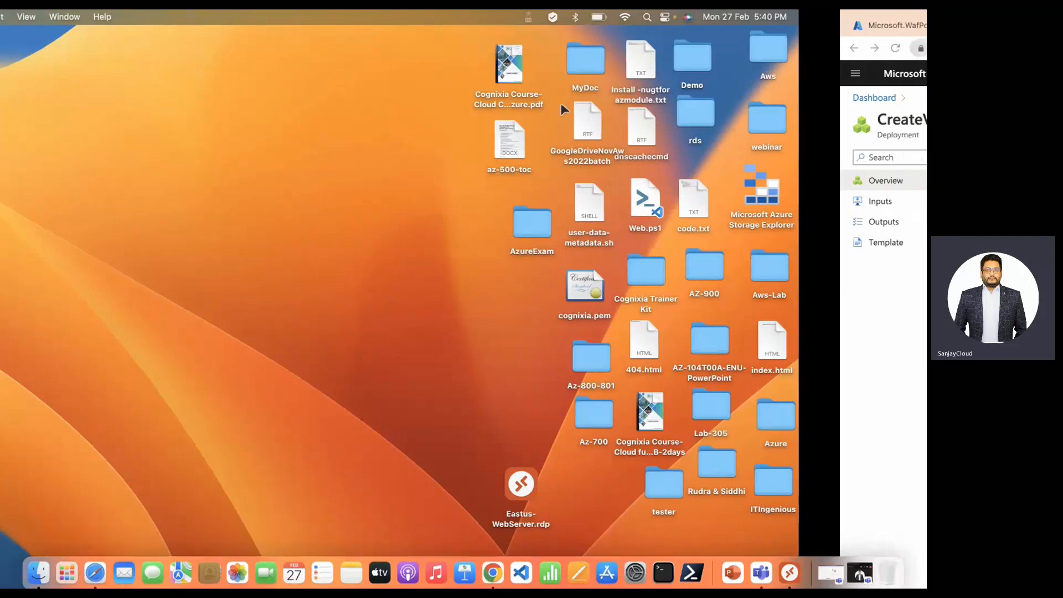
From CentralIndia-WebServer's Connect > RDP page, download the RDP file to the Desktop.
click(354, 73)
click(237, 268)
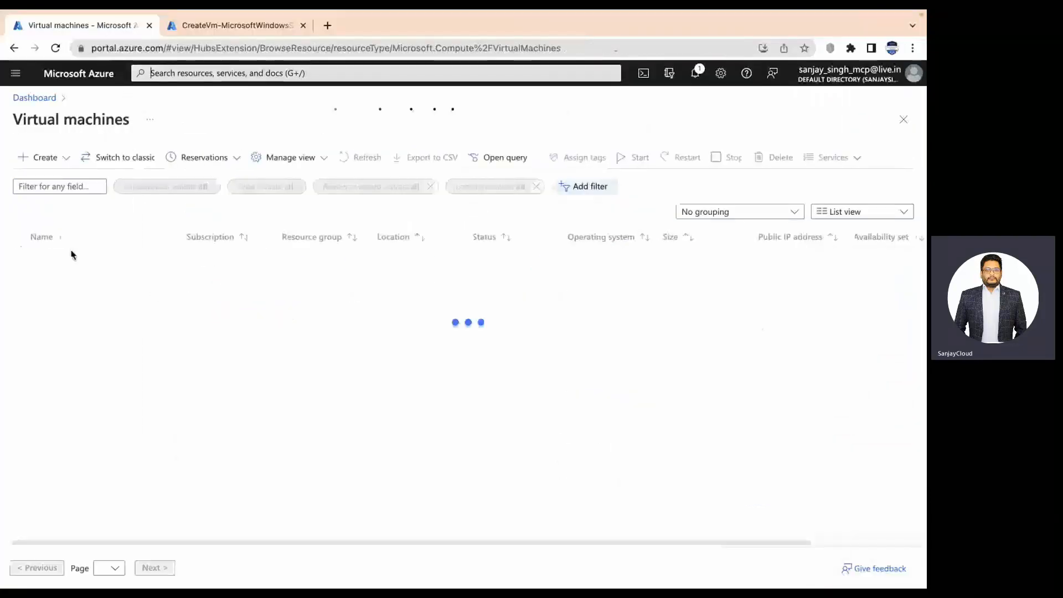
click(72, 259)
click(175, 124)
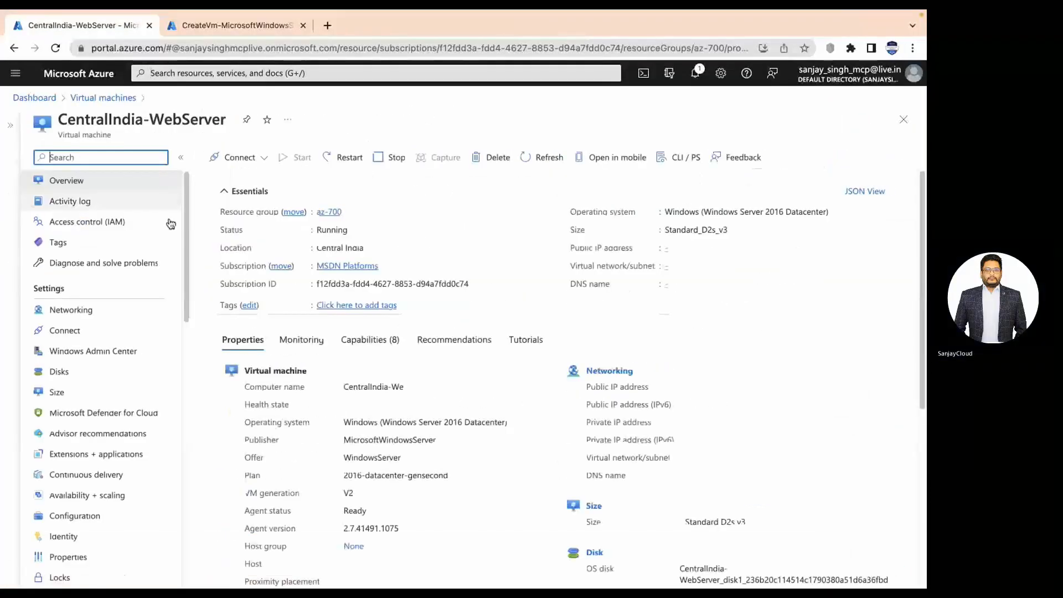
click(254, 160)
click(254, 176)
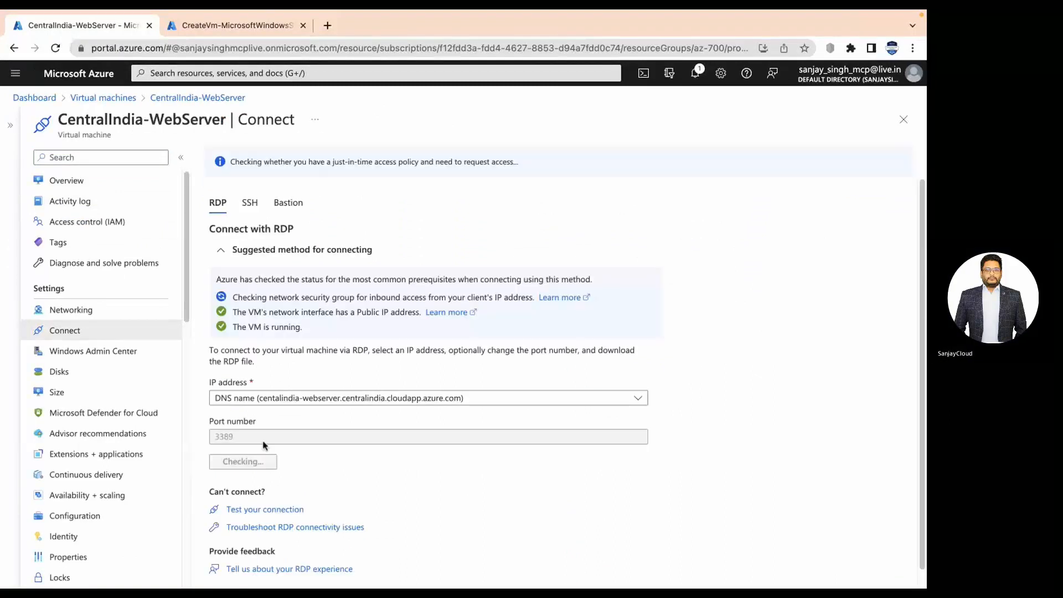
click(261, 463)
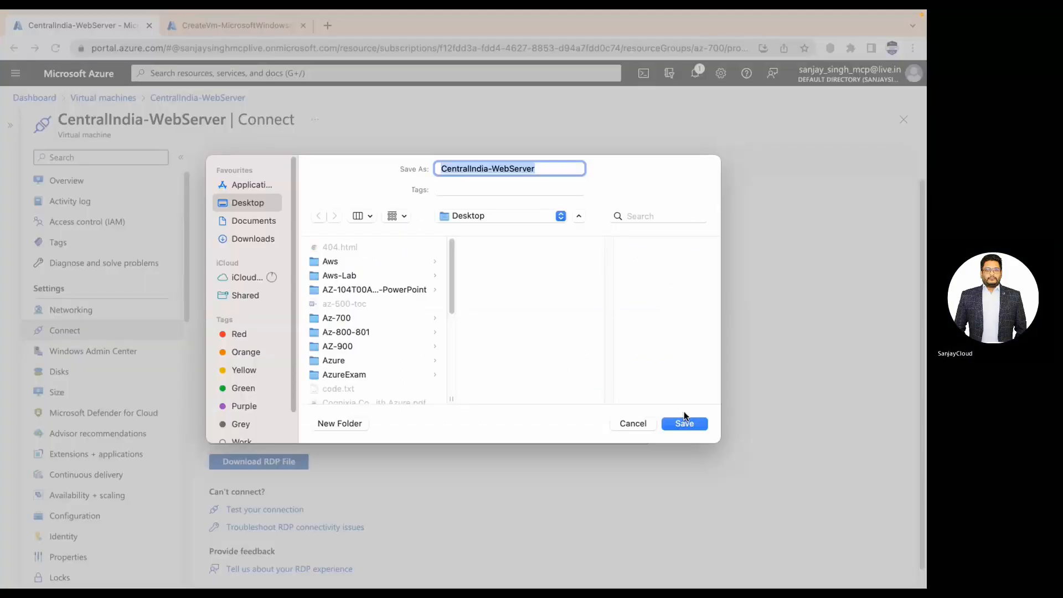
click(686, 422)
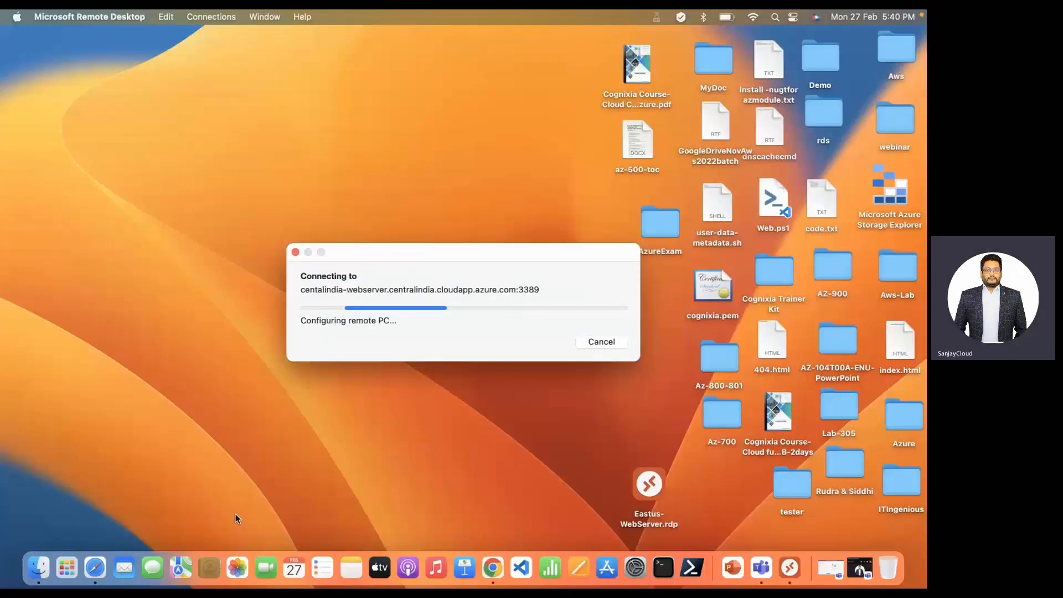
Enter the administrator username and password for the CentralIndia-WebServer RDP connection and continue.
text(student)
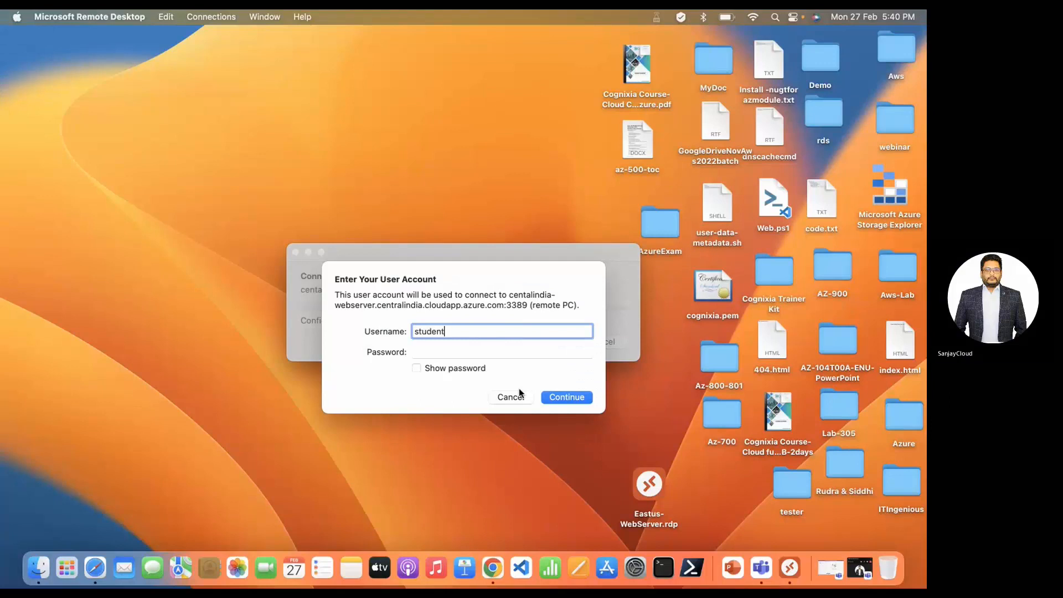
key(Tab)
text(•••)
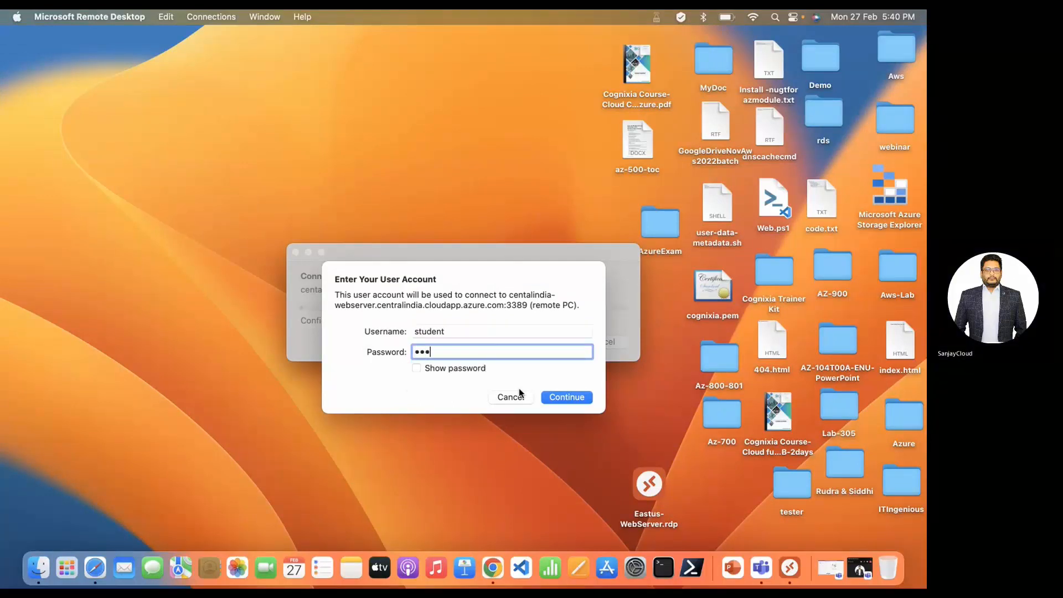
text(••••••••)
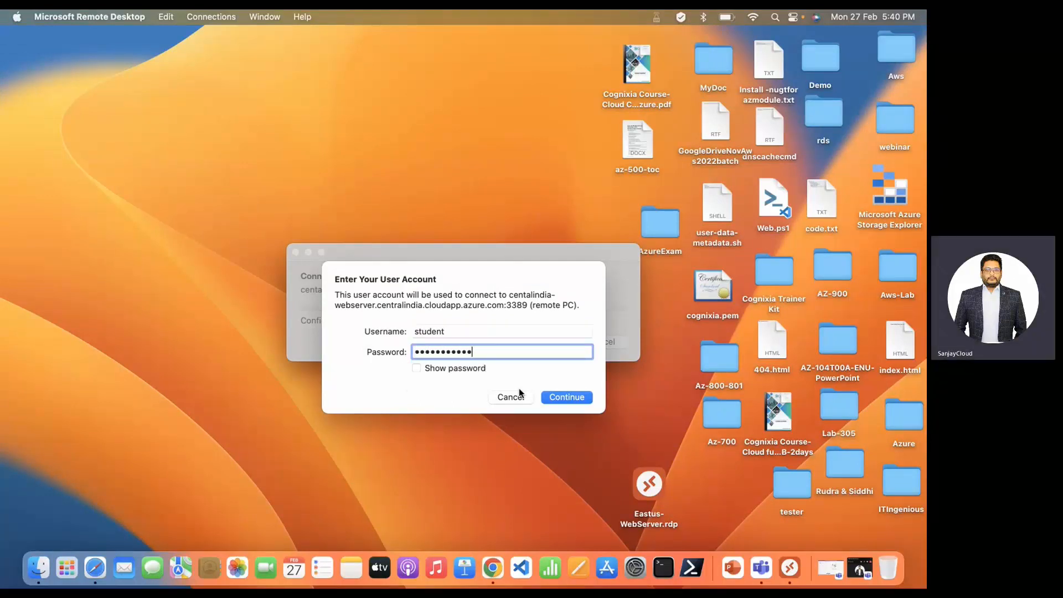
text(•••)
key(Return)
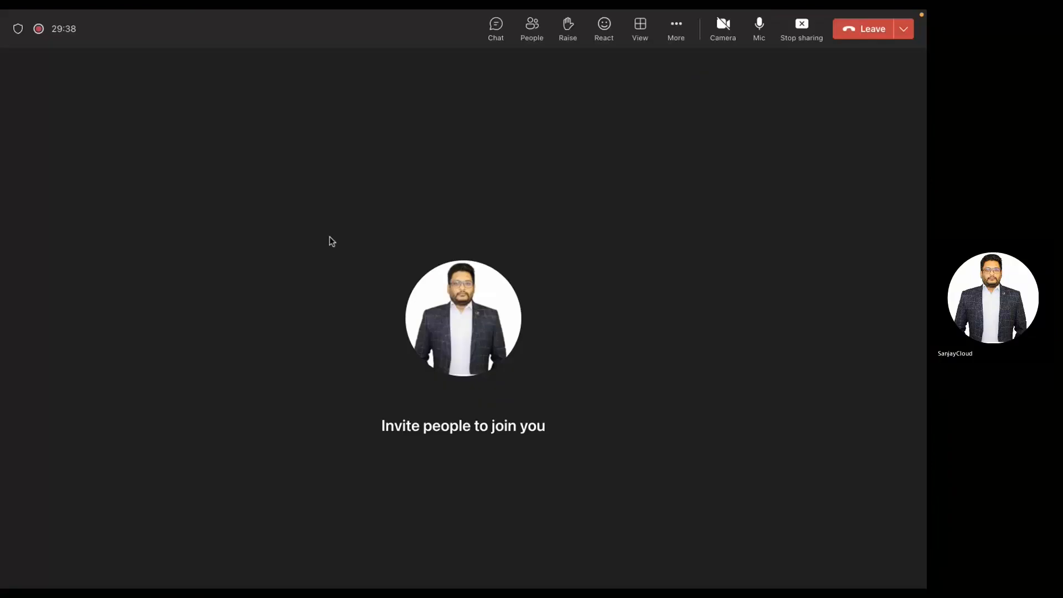
Dismiss the Teams recording notice and switch back to the space showing the RDP certificate warning.
key(ctrl+Up)
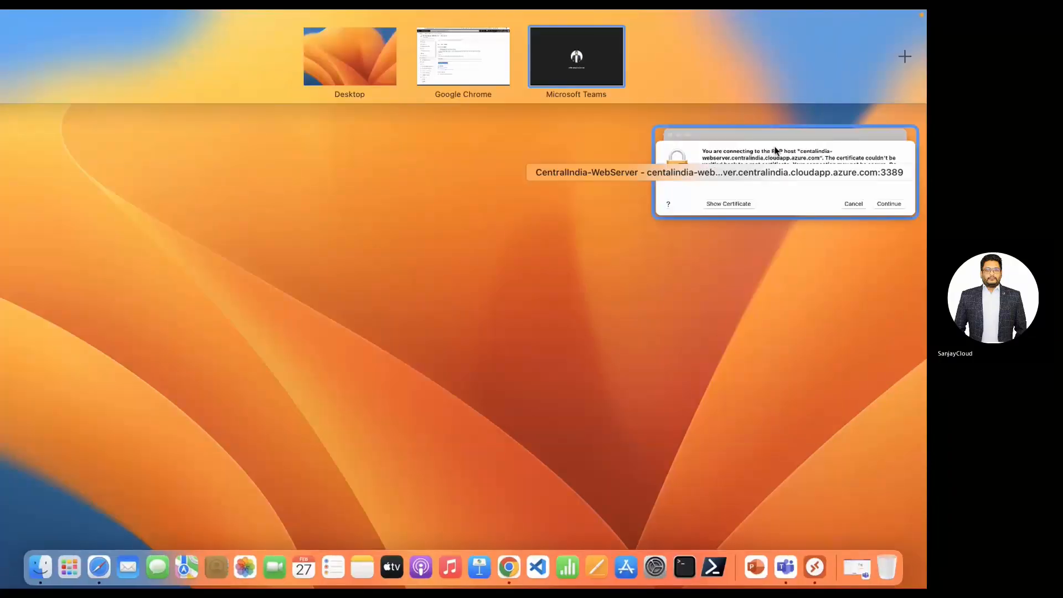
click(772, 190)
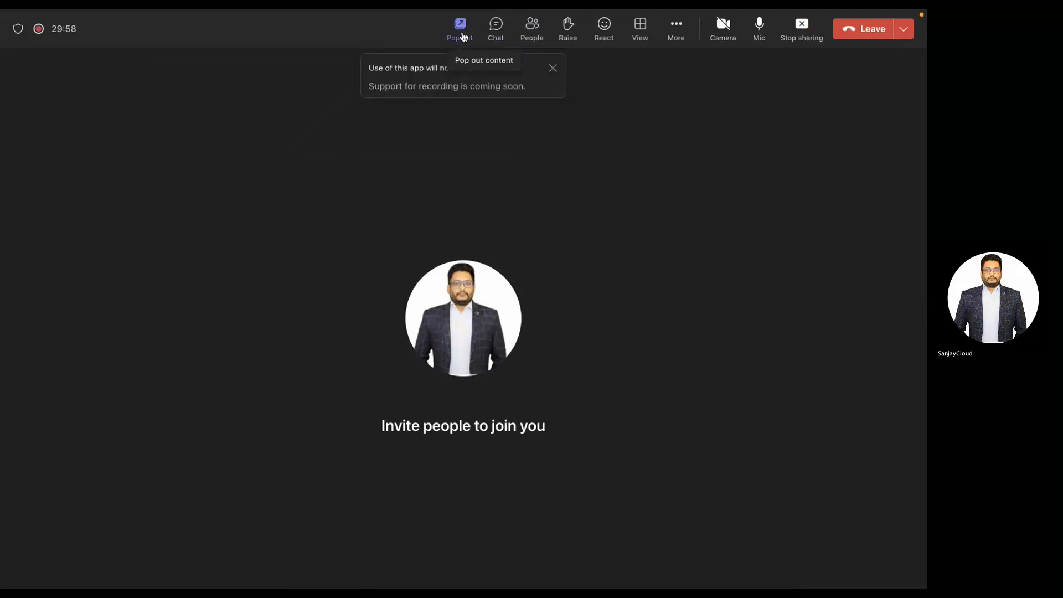
click(553, 68)
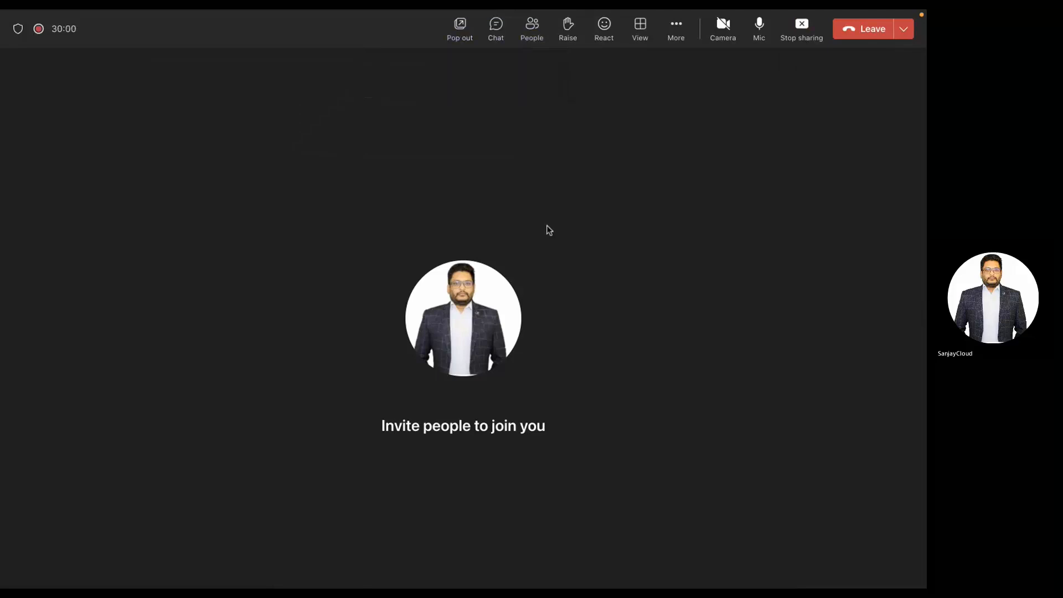
key(ctrl+Left)
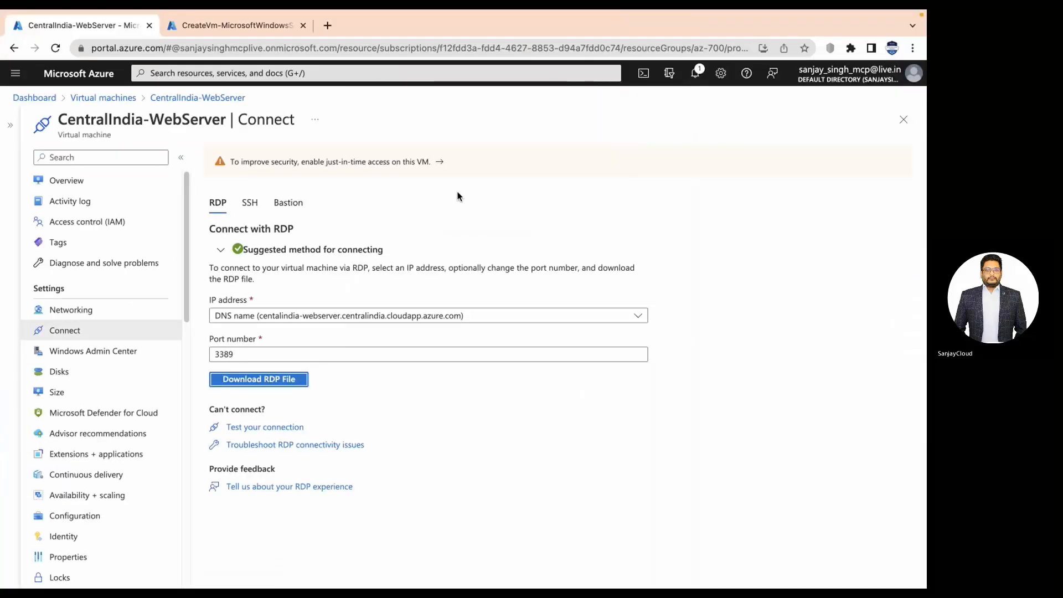
key(ctrl+Left)
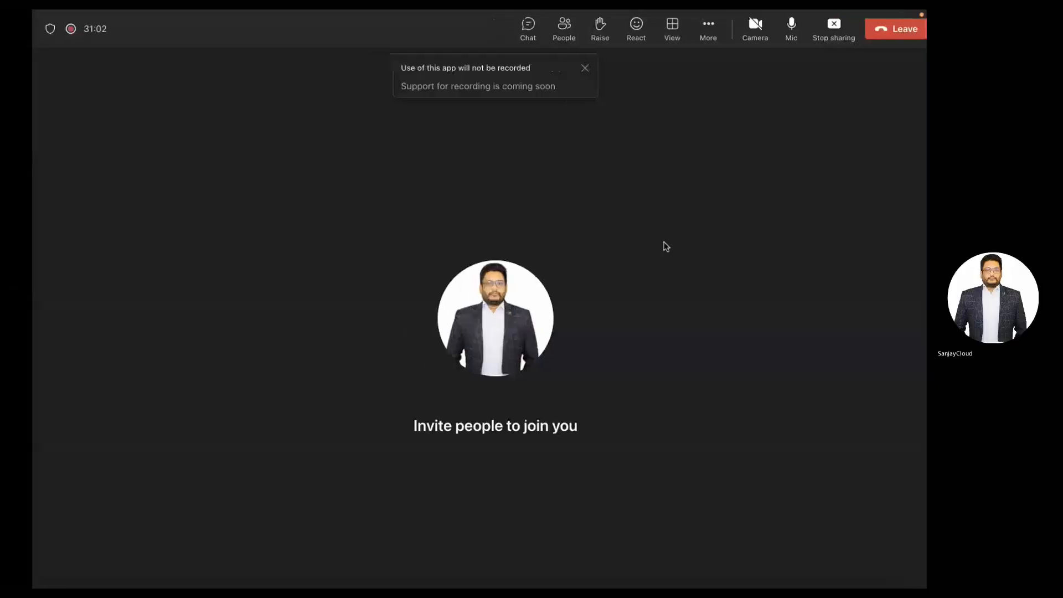
key(ctrl+Left)
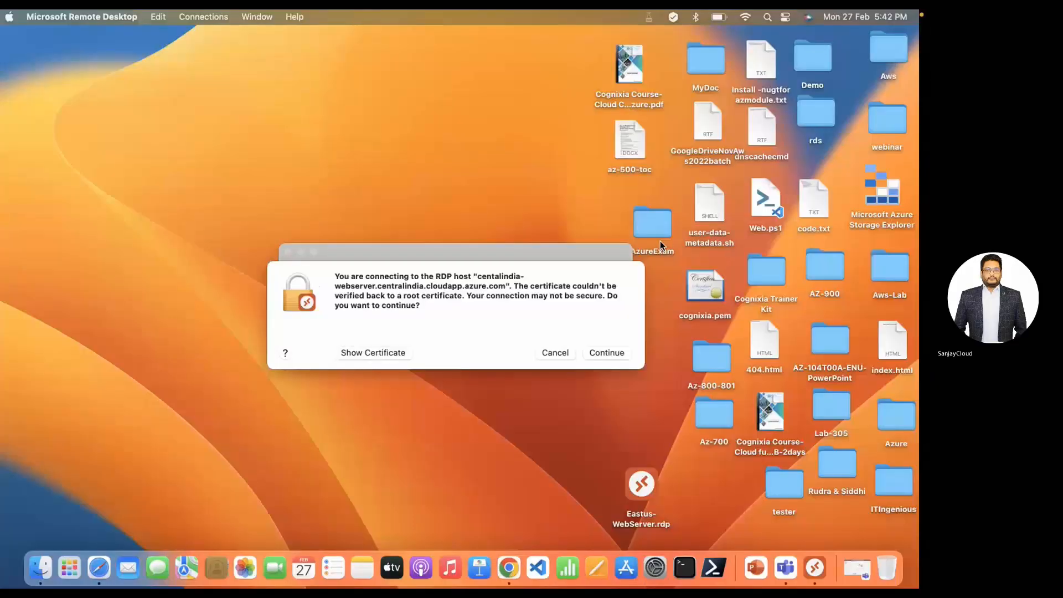
Accept the unverified certificate to connect to the CentralIndia-WebServer remote session.
click(613, 353)
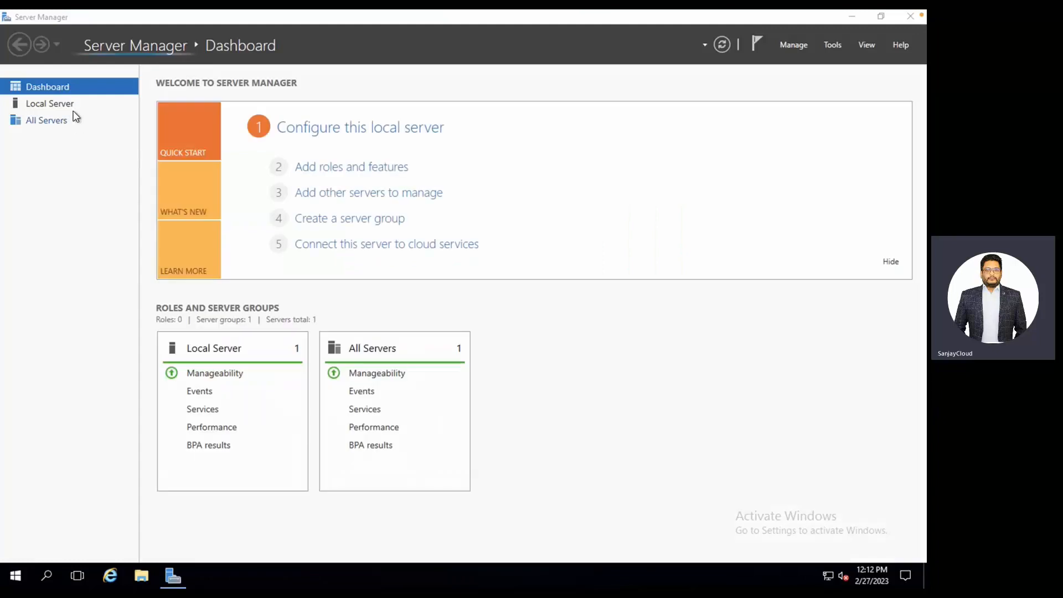
On Local Server, turn IE Enhanced Security Configuration Off for both administrators and users.
click(75, 105)
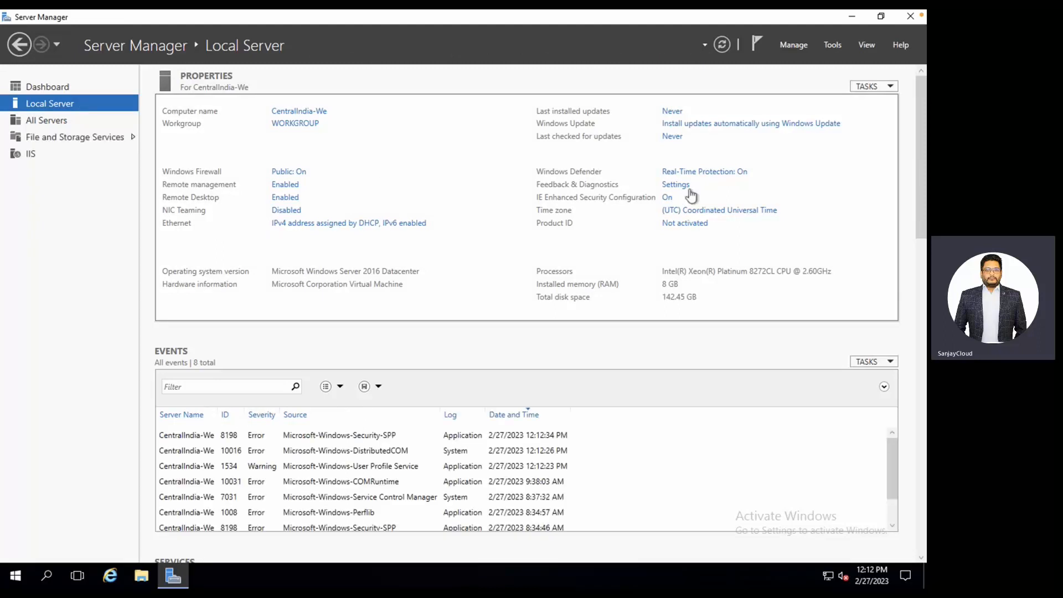
click(667, 198)
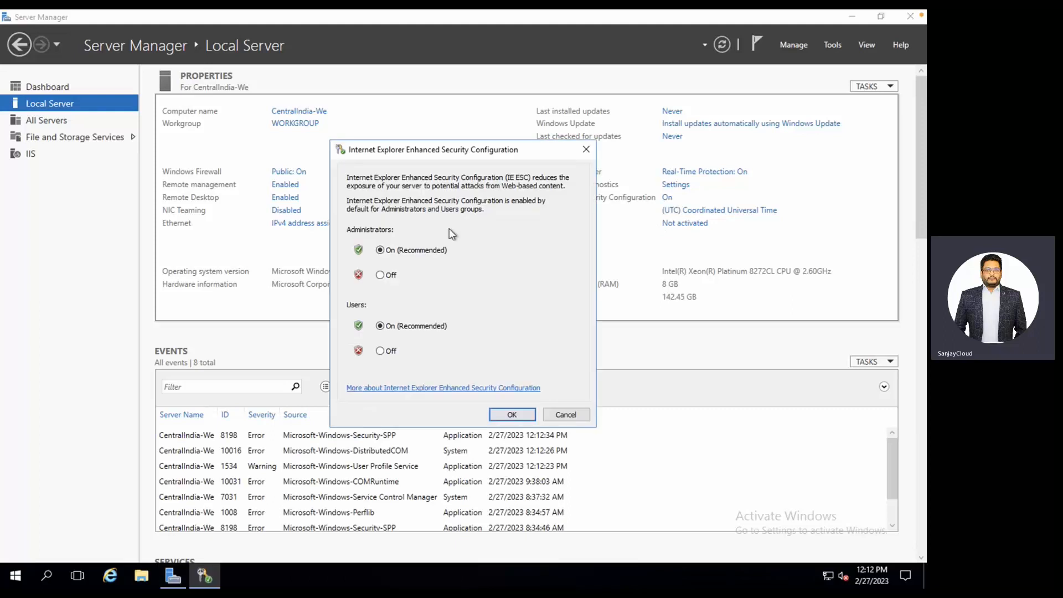
click(382, 275)
click(381, 350)
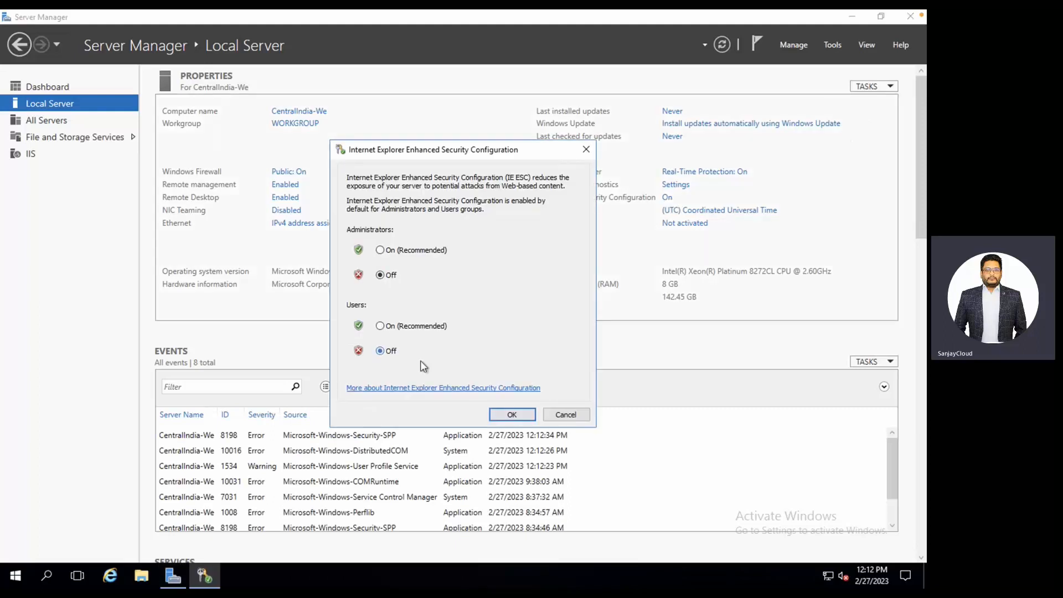
click(511, 413)
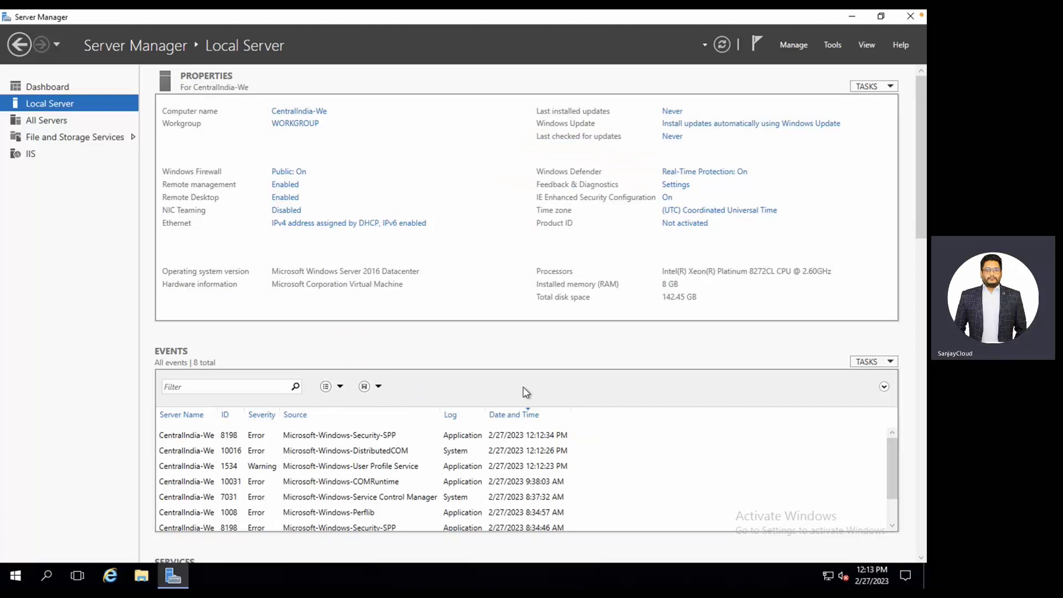
Launch Internet Explorer without recommended settings and move its window toward the centre.
click(113, 577)
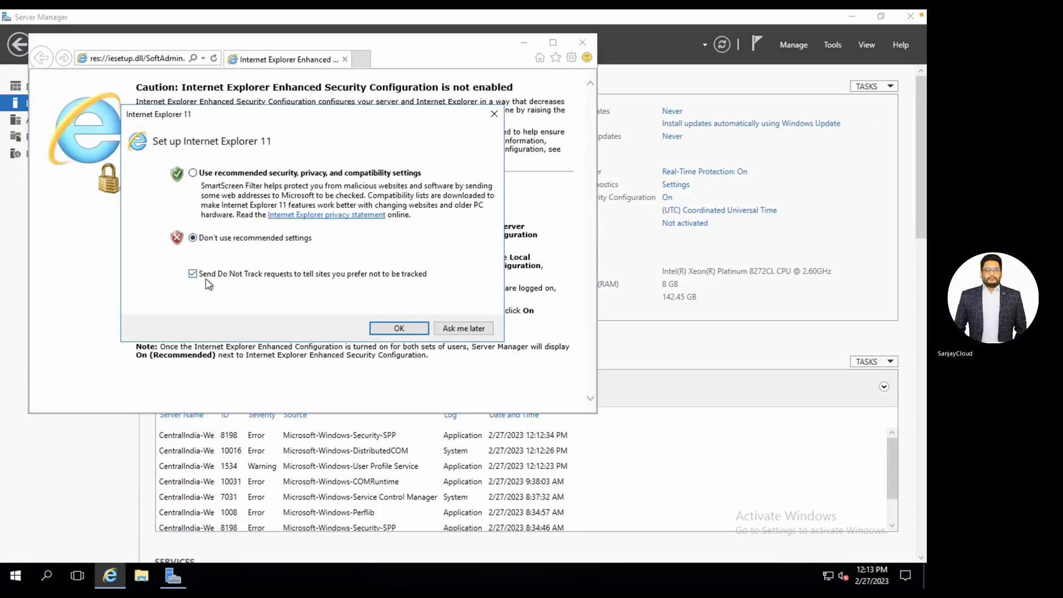
click(399, 329)
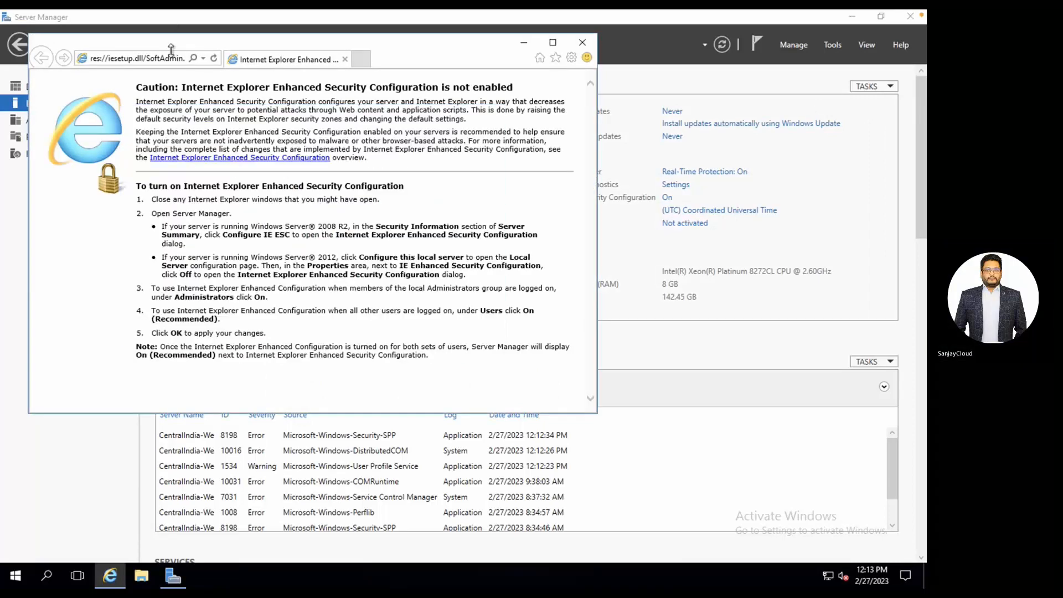
drag(169, 44, 340, 105)
Search Google for 'what is my ip' and open whatismyipaddress.com, showing IPv4 20.198.71.206.
click(338, 103)
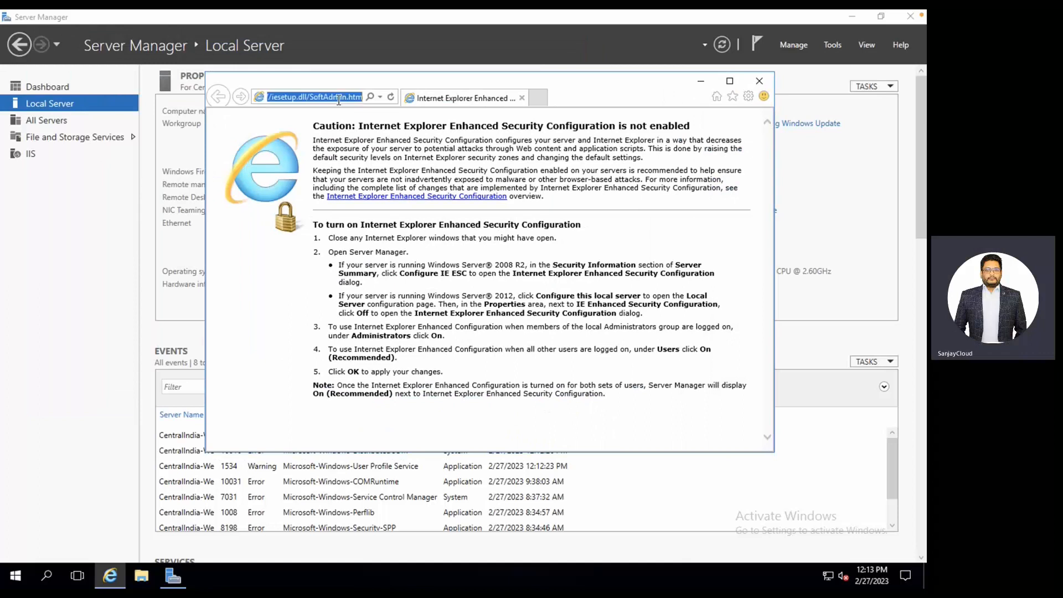
text(google.com)
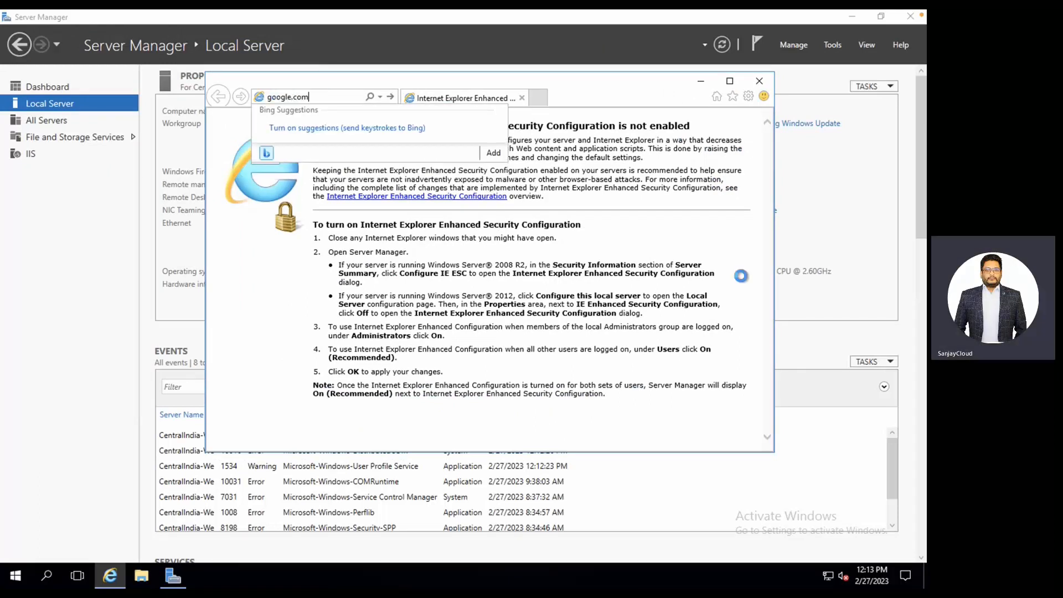
key(Return)
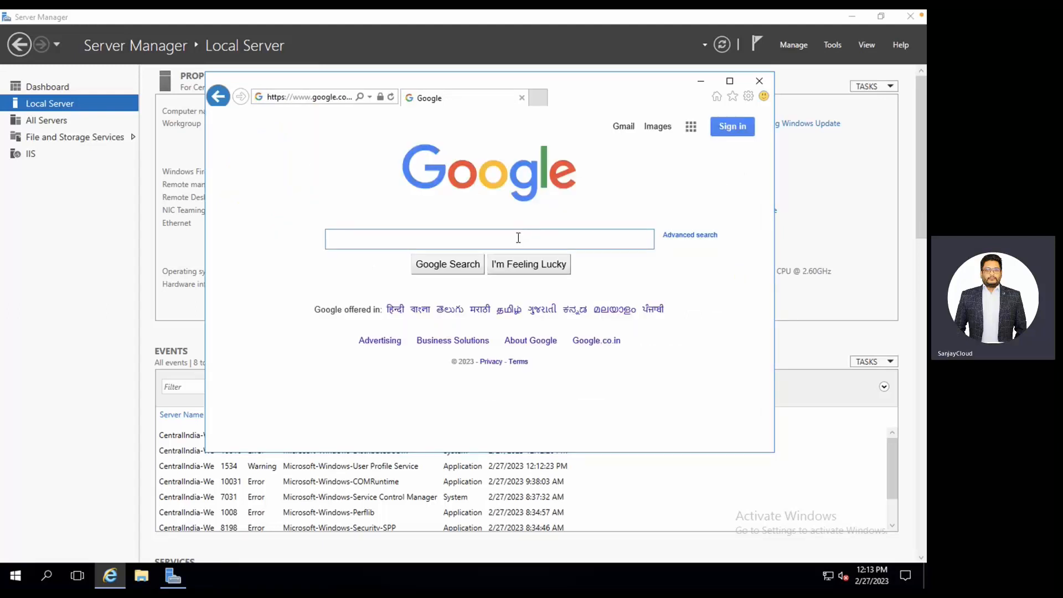
text(what is)
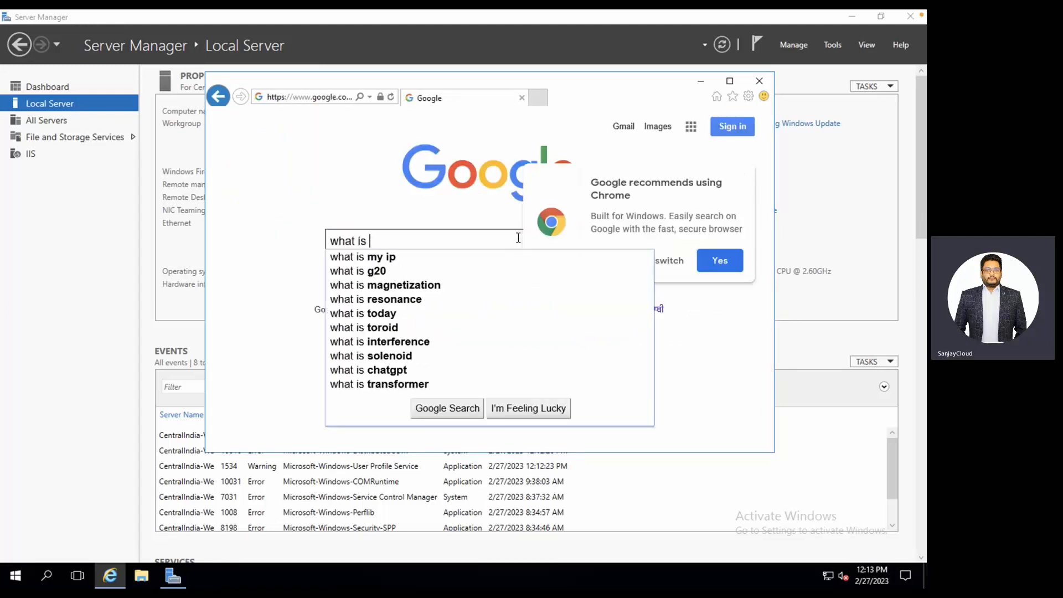
click(404, 257)
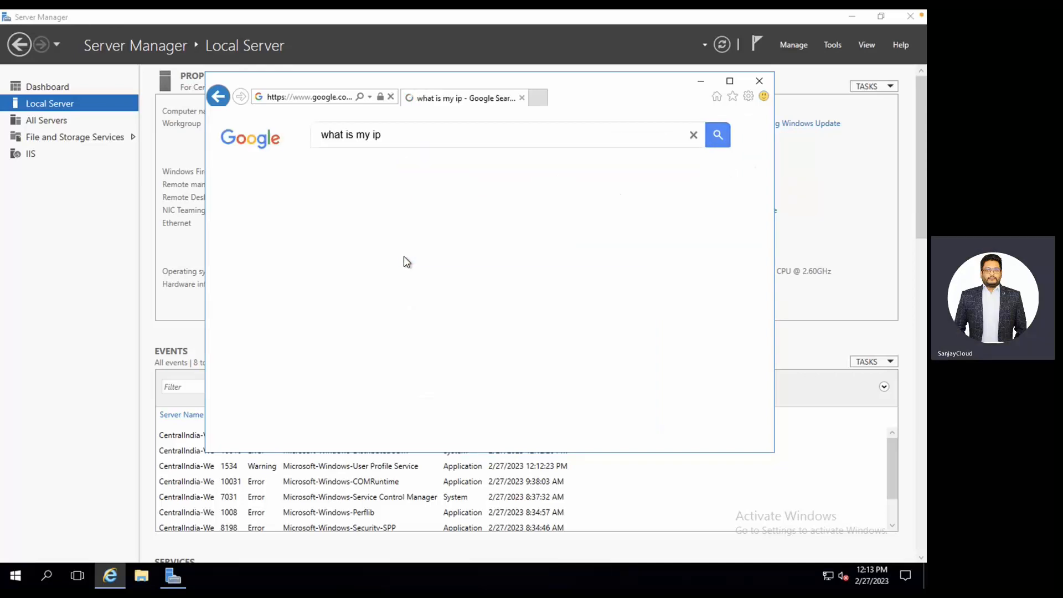
click(729, 80)
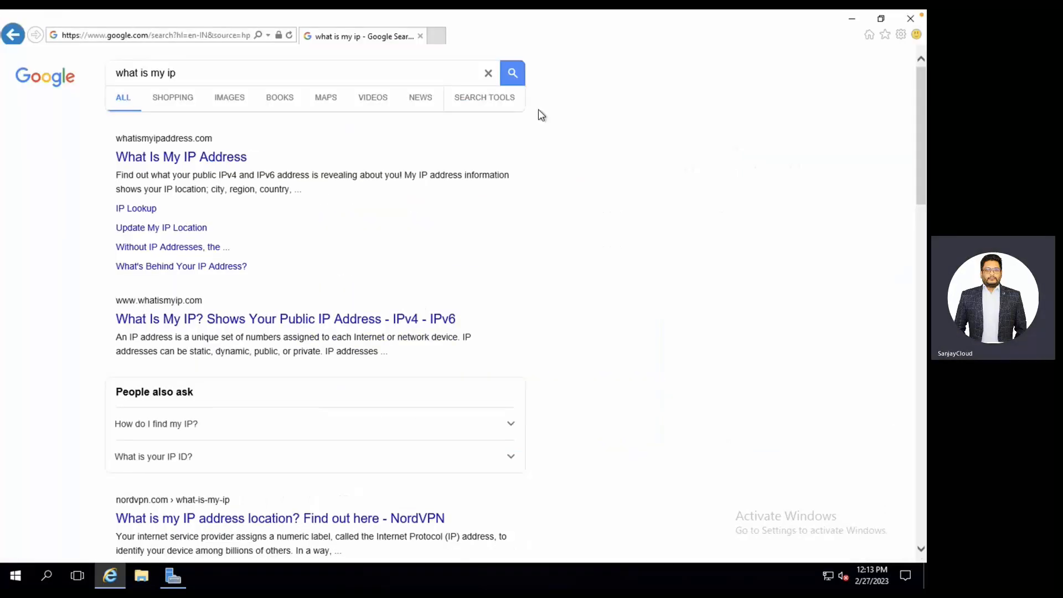
click(194, 160)
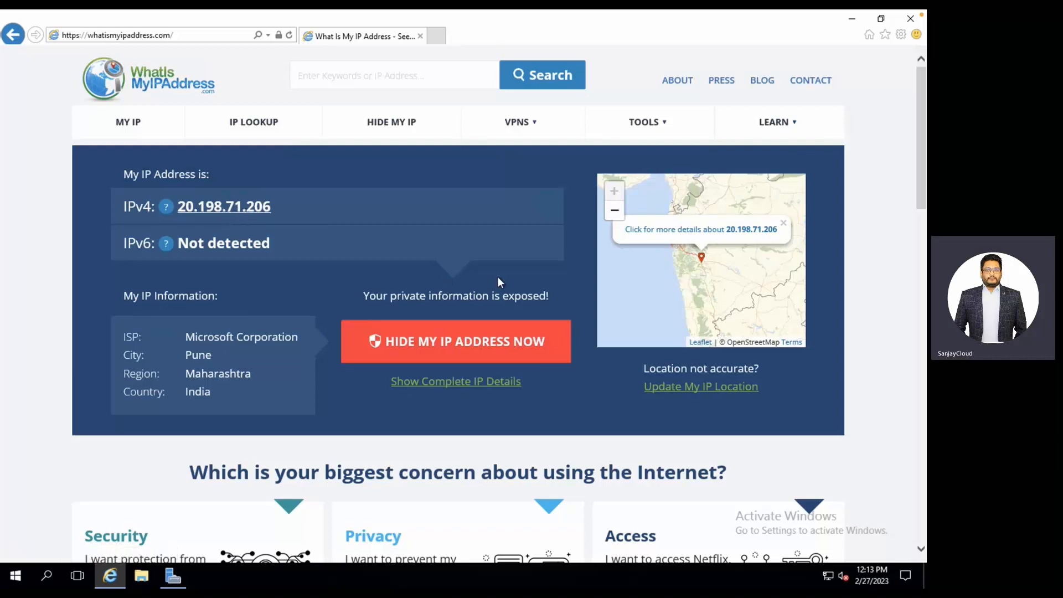
Glance at the web server VM overview in Azure, hide Teams, and close Internet Explorer.
key(ctrl+Left)
key(ctrl+Right)
key(ctrl+Right)
key(ctrl+Right)
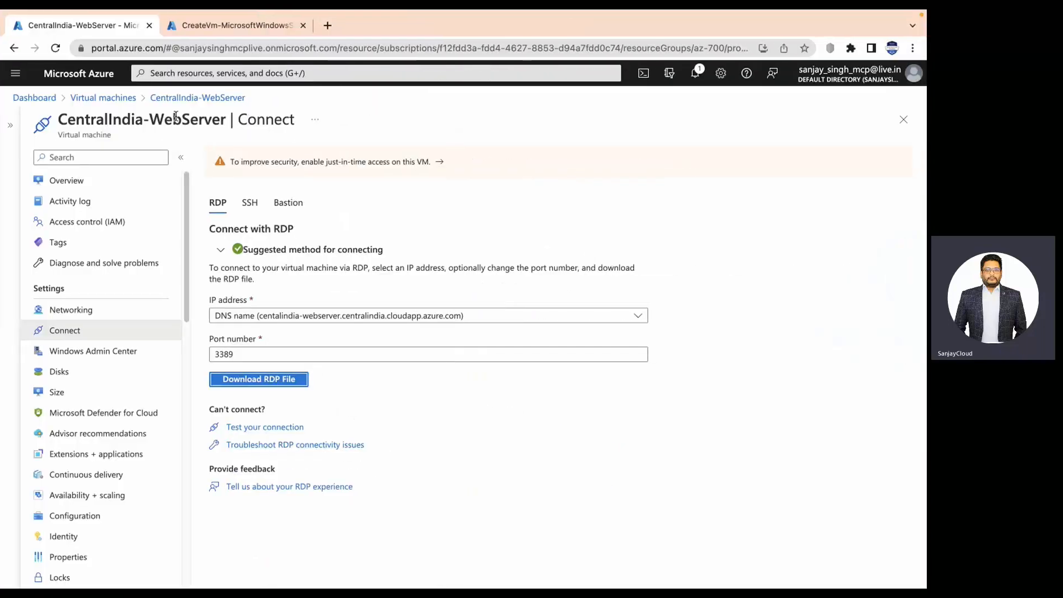
click(92, 187)
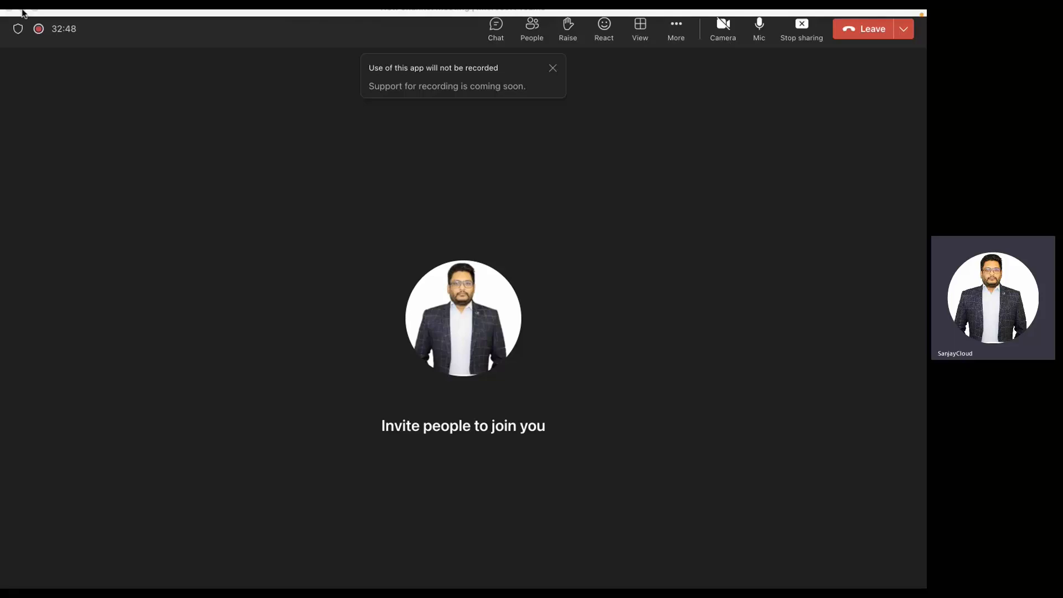
click(34, 9)
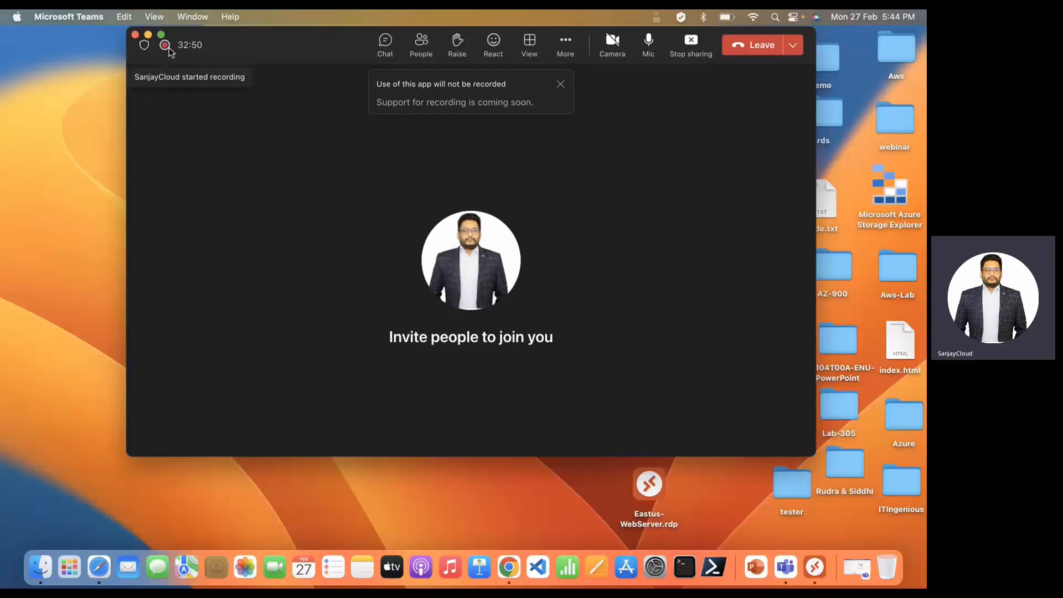
click(148, 35)
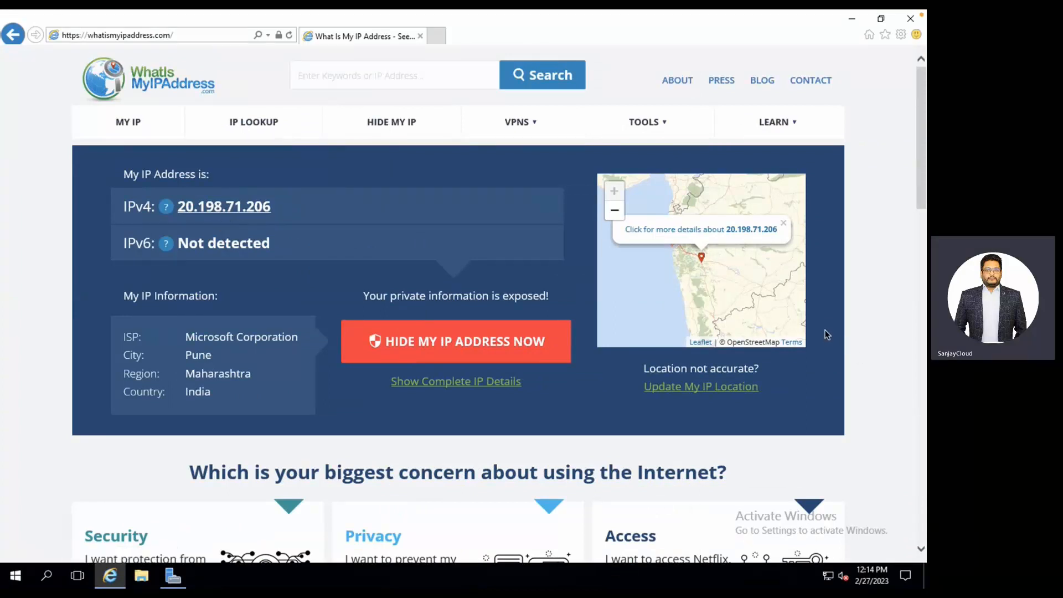
click(912, 20)
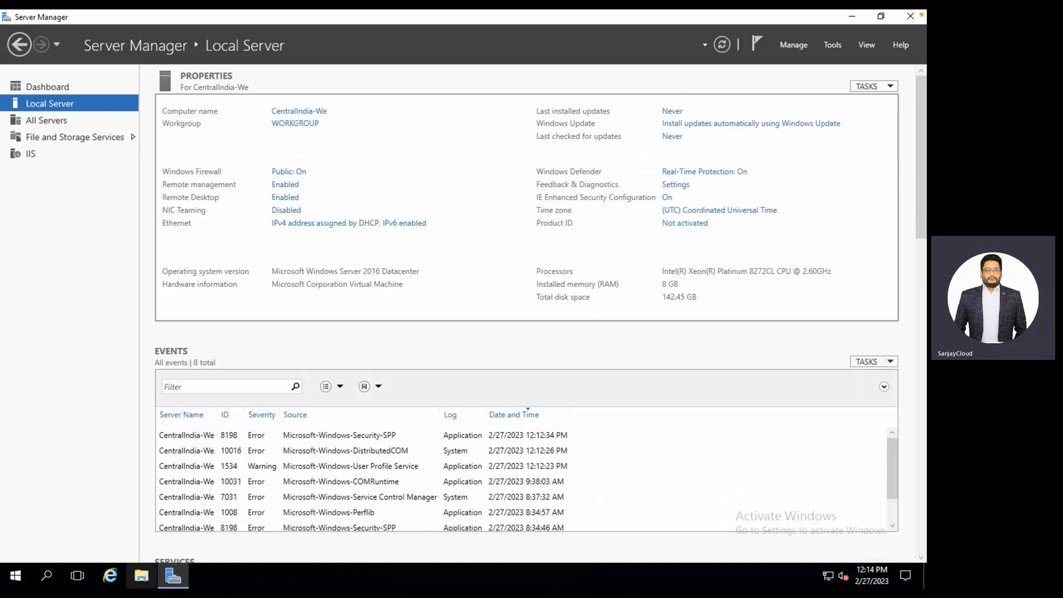
Open an administrator Command Prompt on the web server from the Win+X menu.
click(14, 583)
right_click(14, 584)
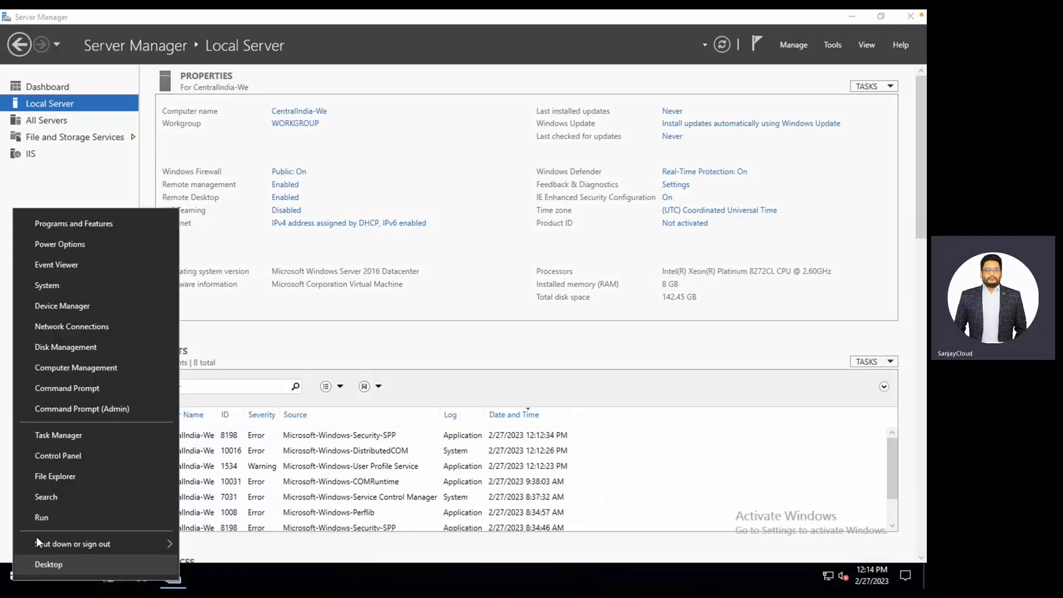
click(79, 410)
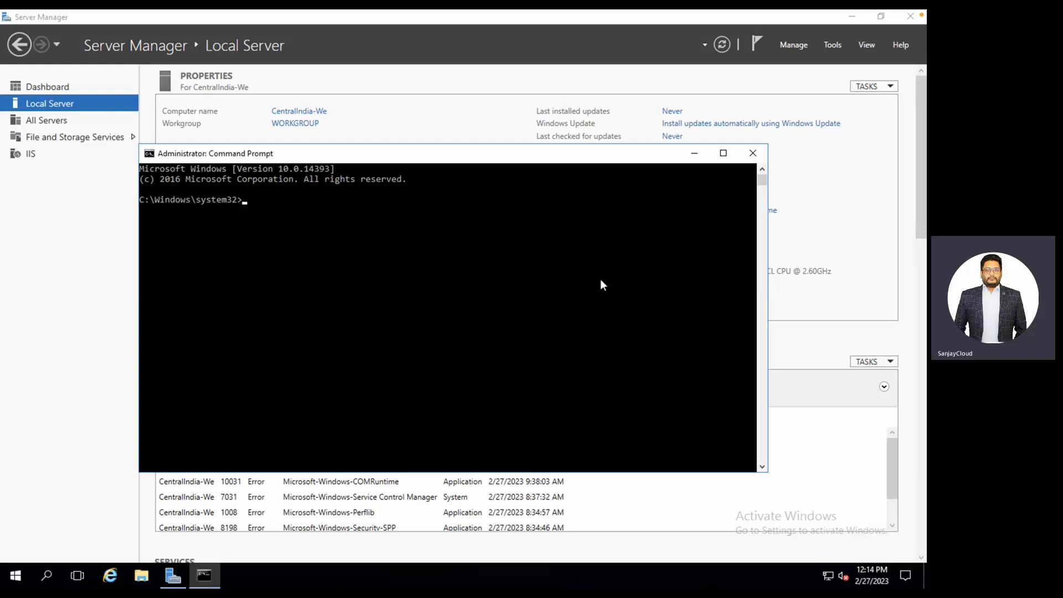
In the Azure portal, open privatevm and select its private IP 10.1.1.4.
key(ctrl+Up)
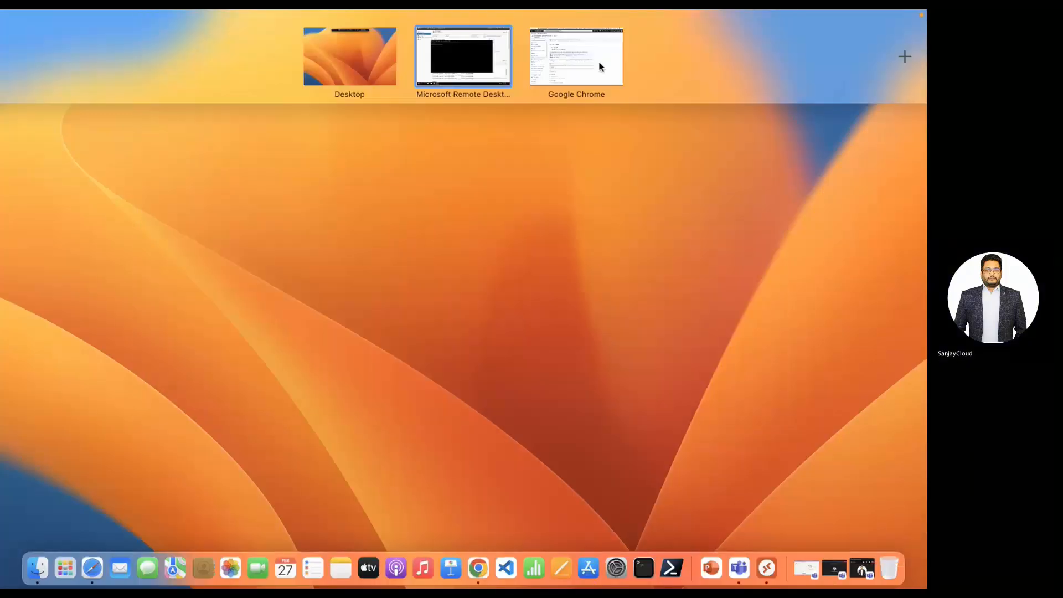
click(600, 63)
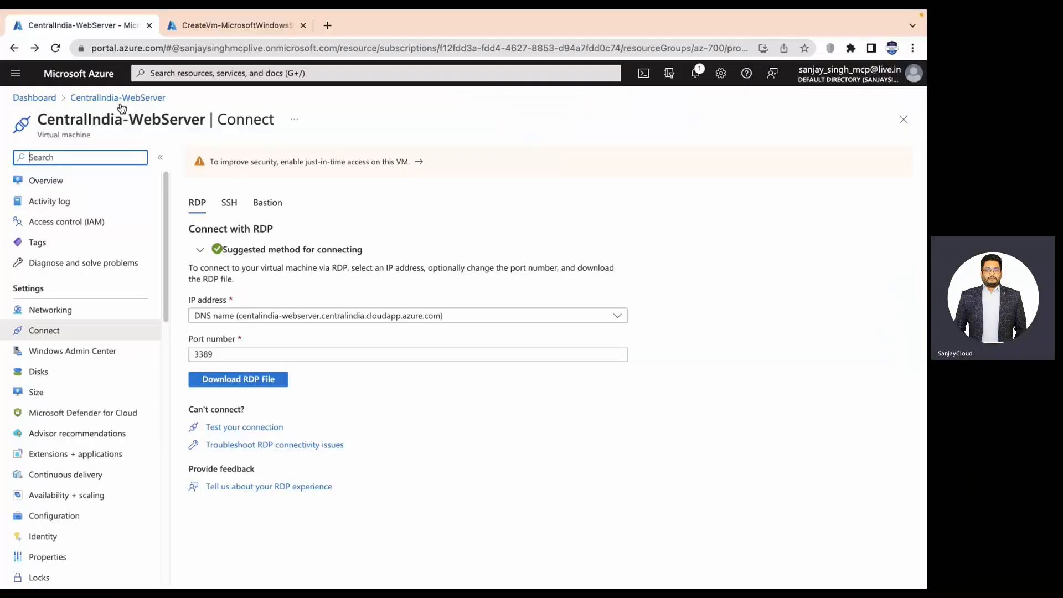
click(186, 75)
click(181, 283)
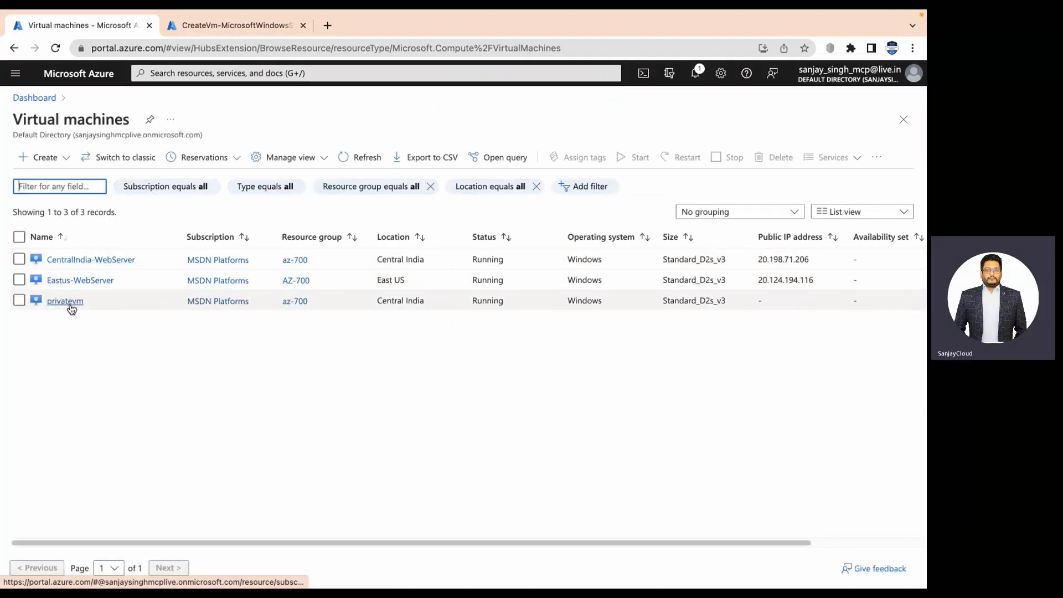
click(66, 302)
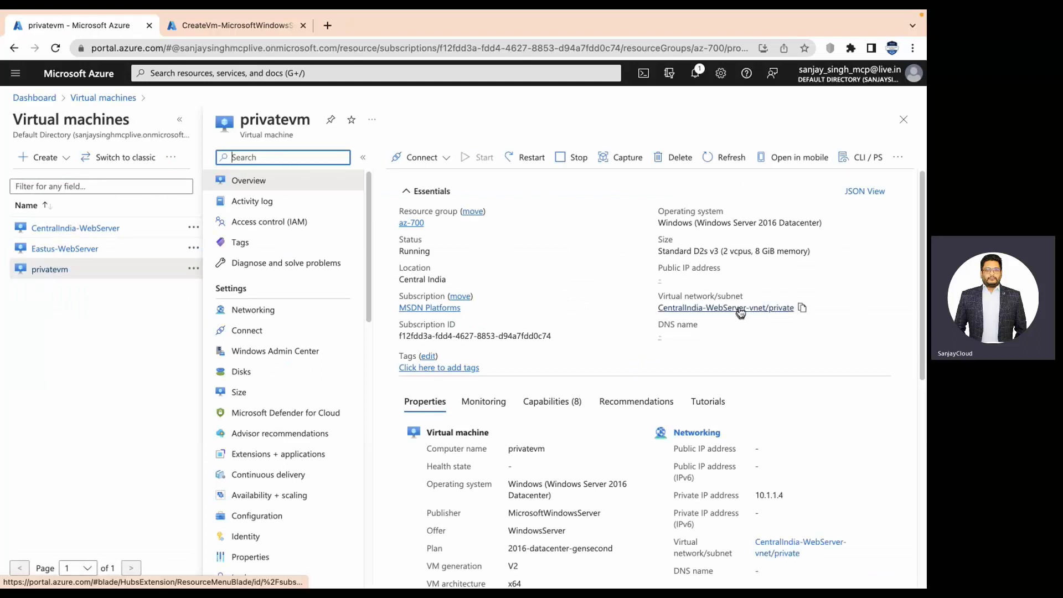
drag(757, 496, 790, 493)
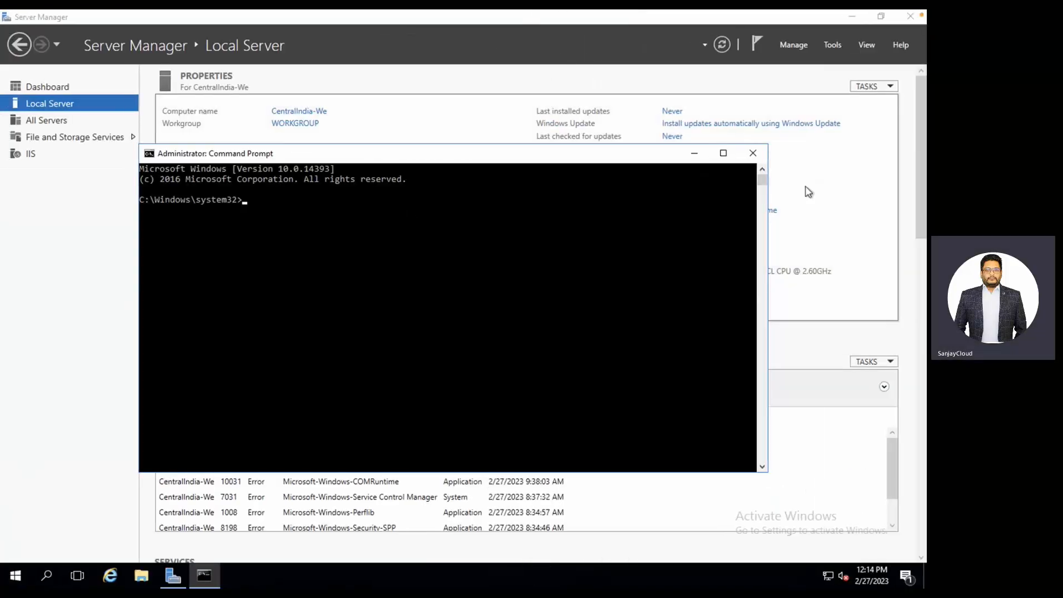
Close the Command Prompt and launch Remote Desktop Connection by searching 'remote'.
click(753, 153)
click(16, 575)
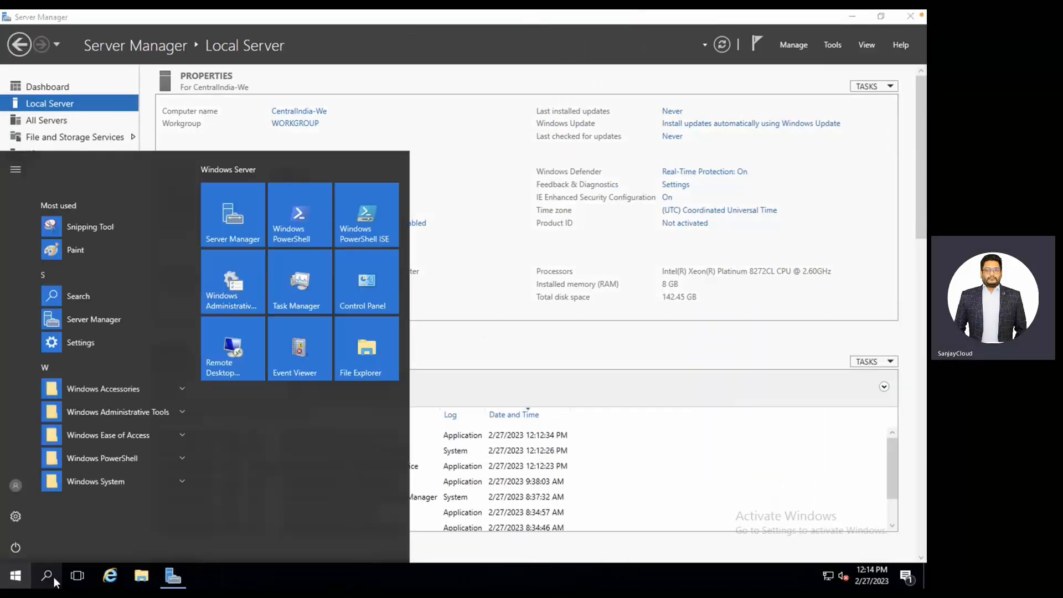
click(54, 577)
text(r)
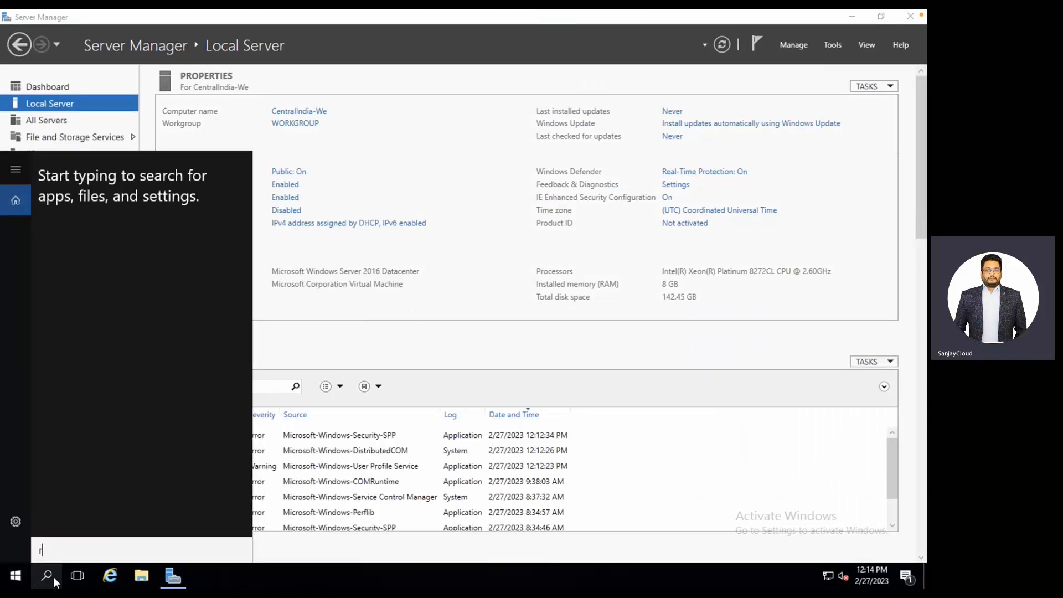
text(emote)
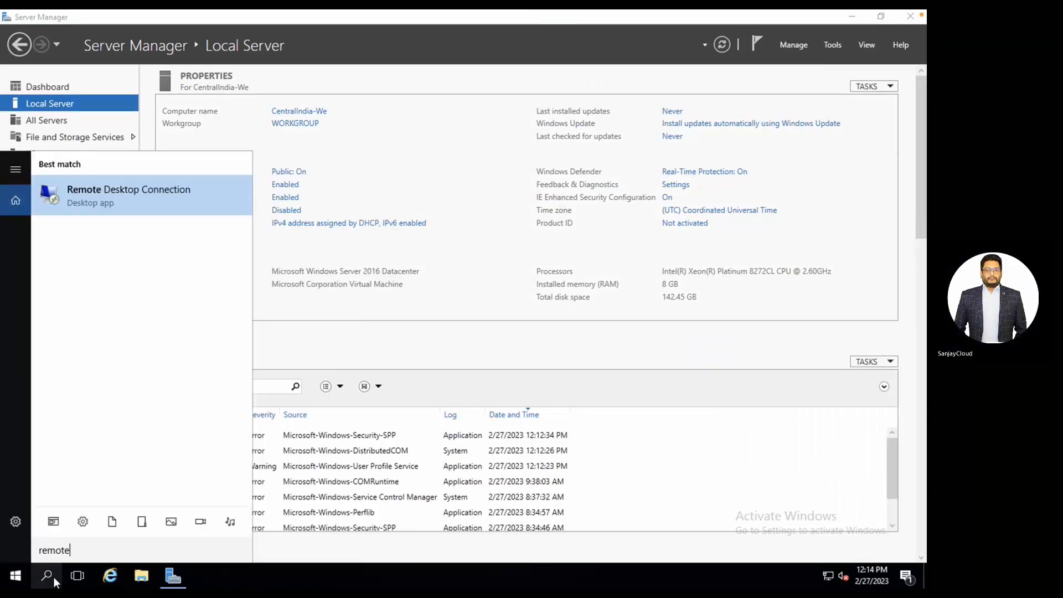
click(139, 198)
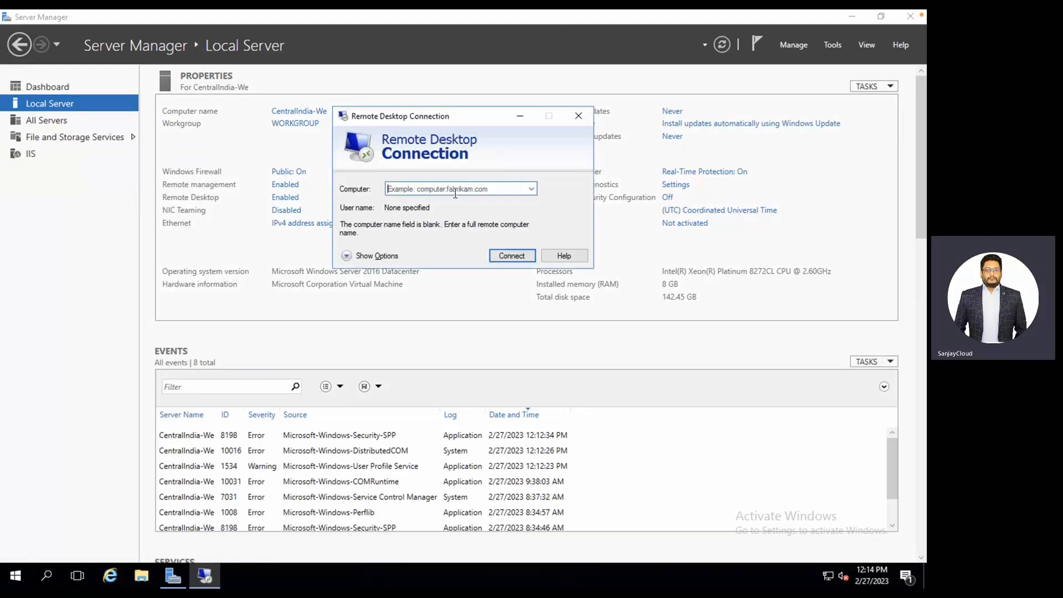
Connect to 10.1.1.4 and sign in with the lab user's name and password.
text(10.)
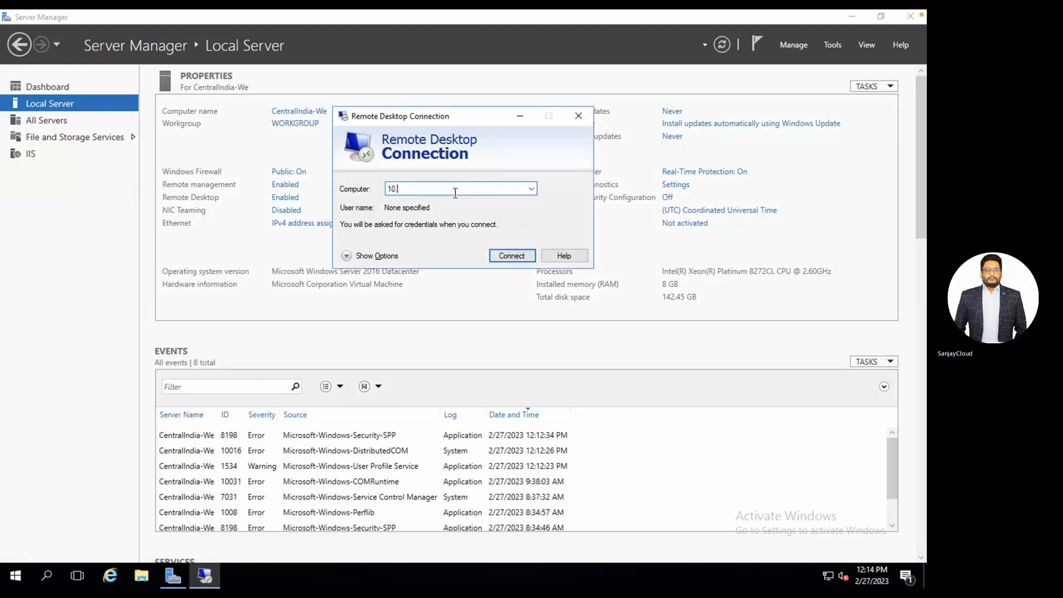
text(1.1.4)
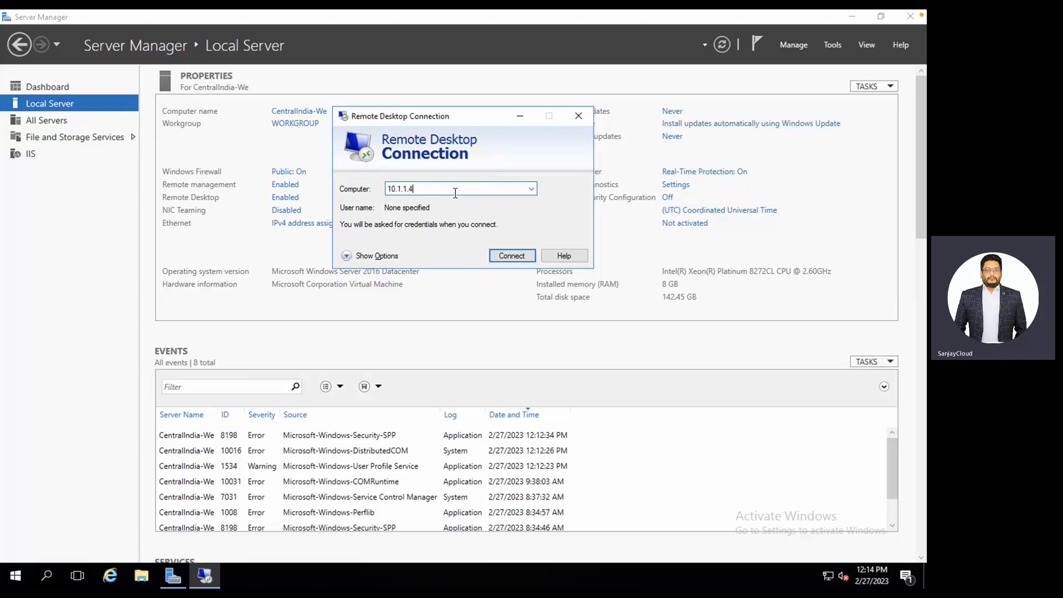
click(508, 257)
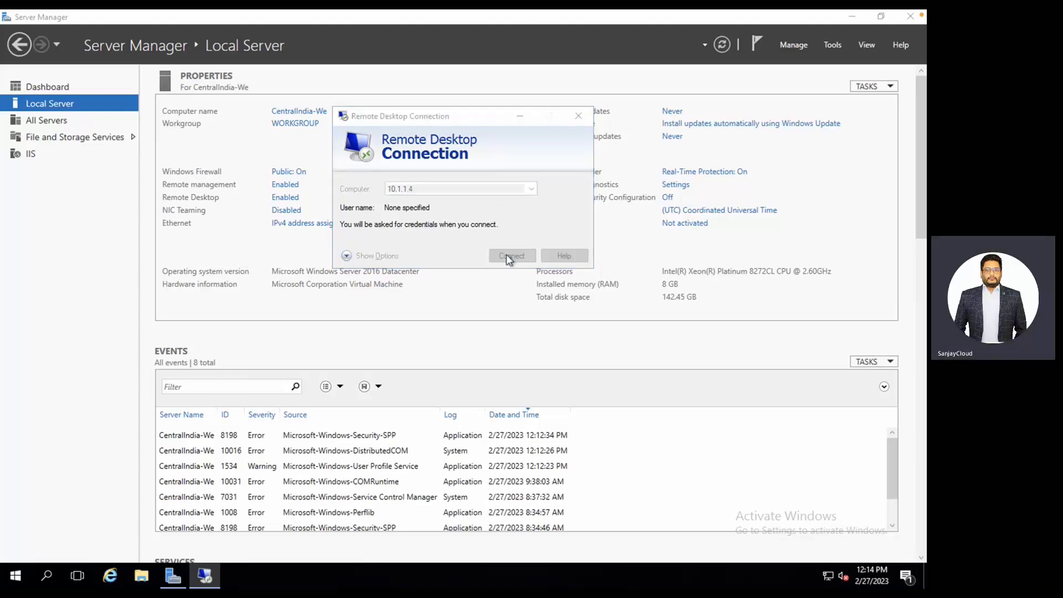
text(s)
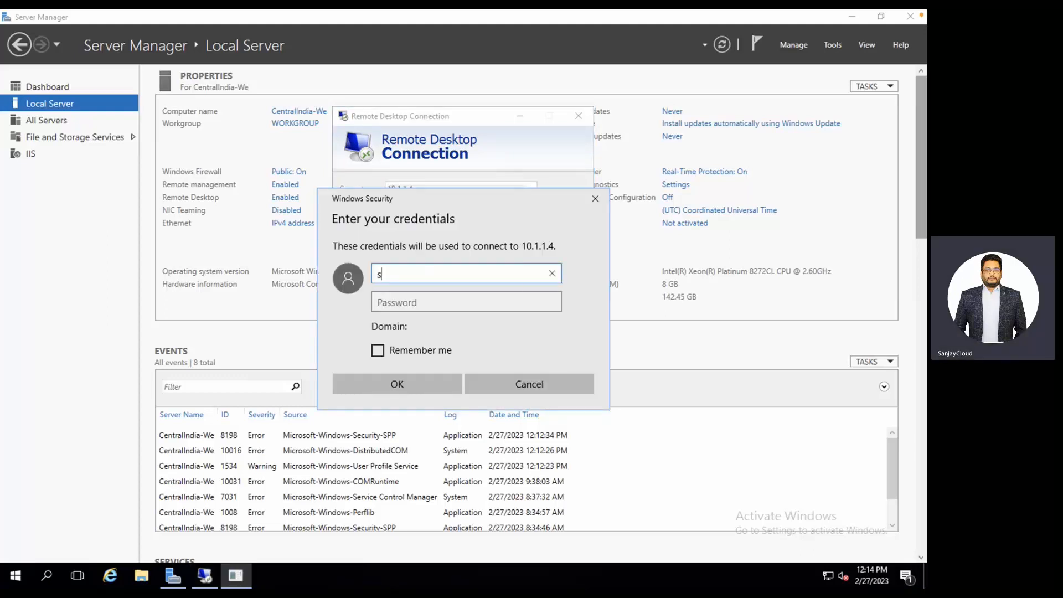
text(tudent)
key(Tab)
text(P)
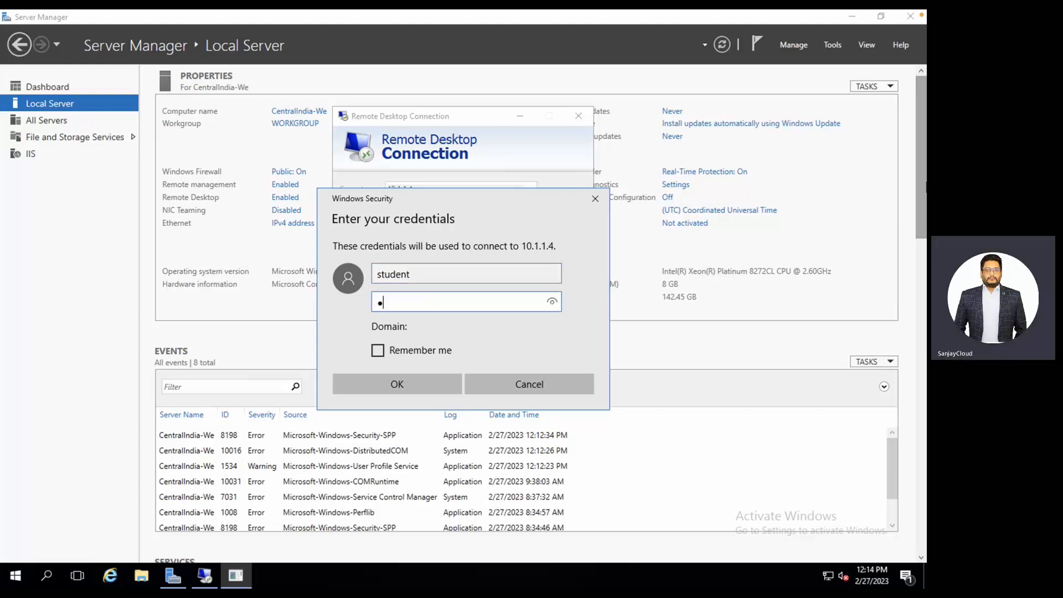
text(assword1)
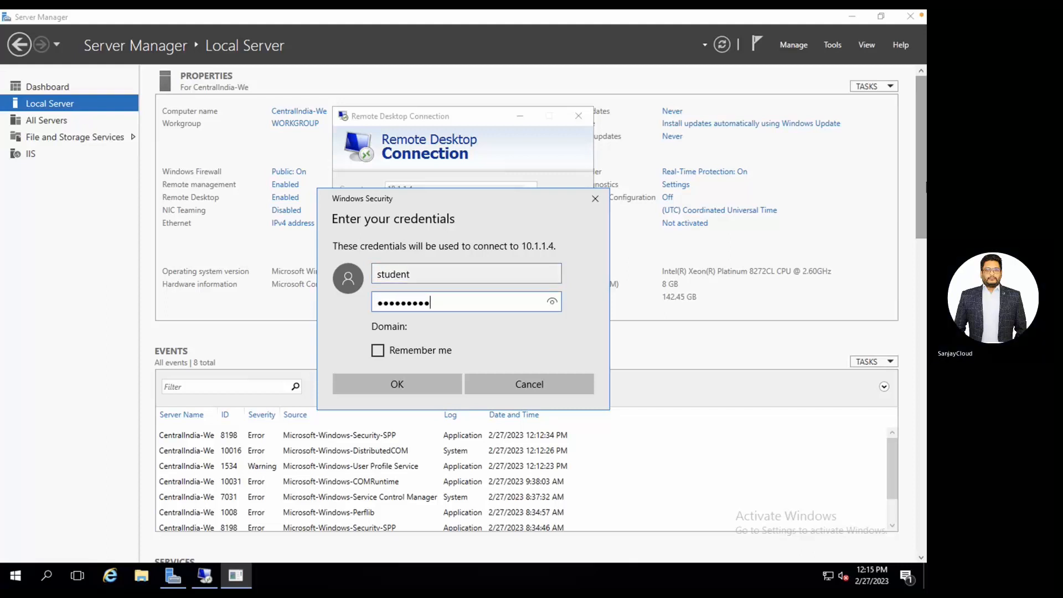
text(234!)
key(Return)
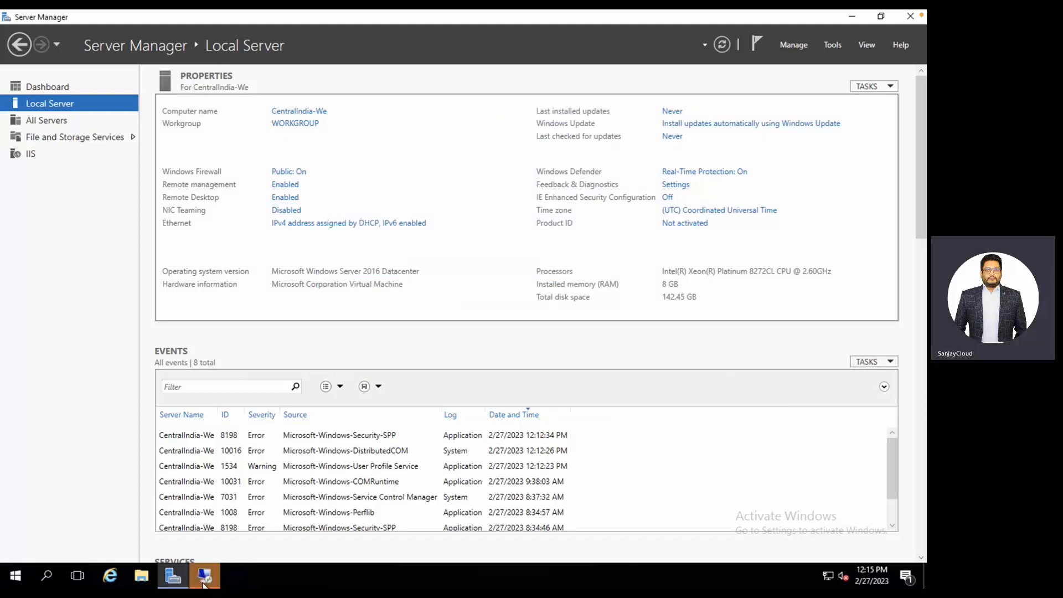
Accept the certificate warning for 10.1.1.4 and dismiss the Networks discovery prompt.
click(204, 582)
click(523, 302)
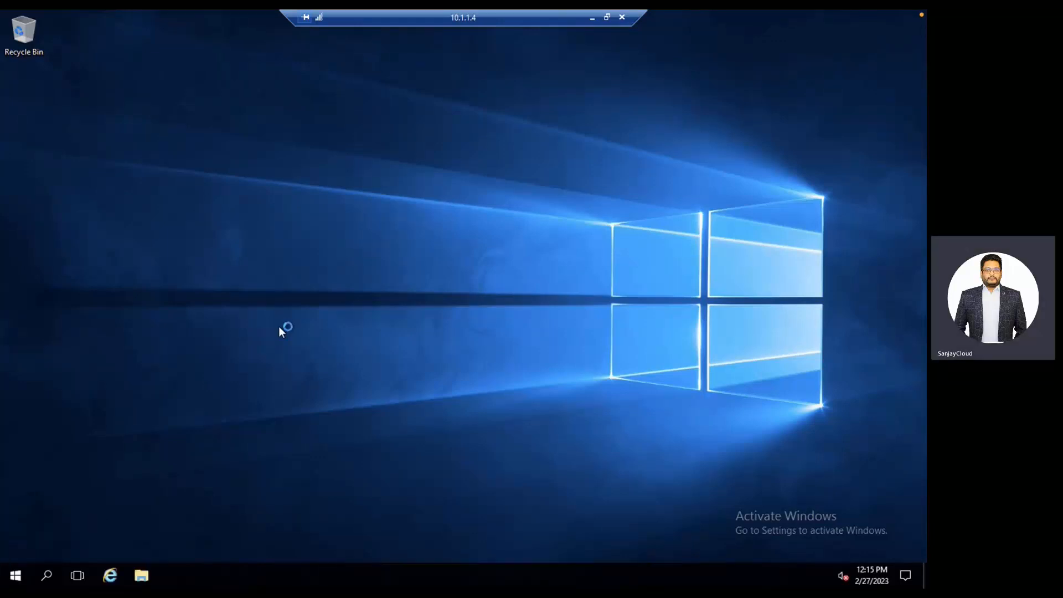
click(355, 217)
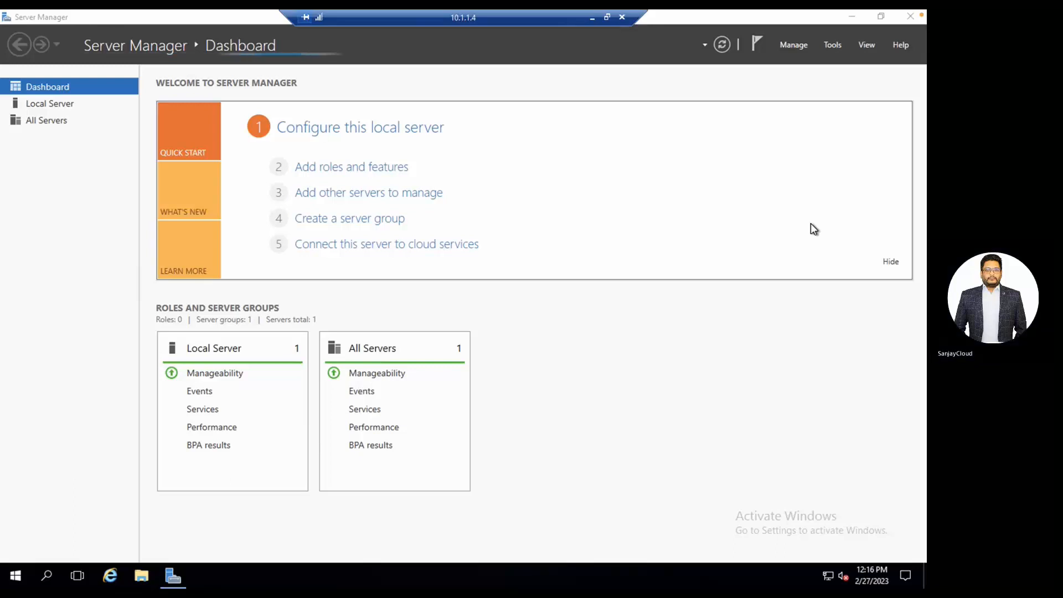
On privatevm's Local Server page, turn IE Enhanced Security Configuration Off for administrators and users.
click(47, 104)
click(49, 106)
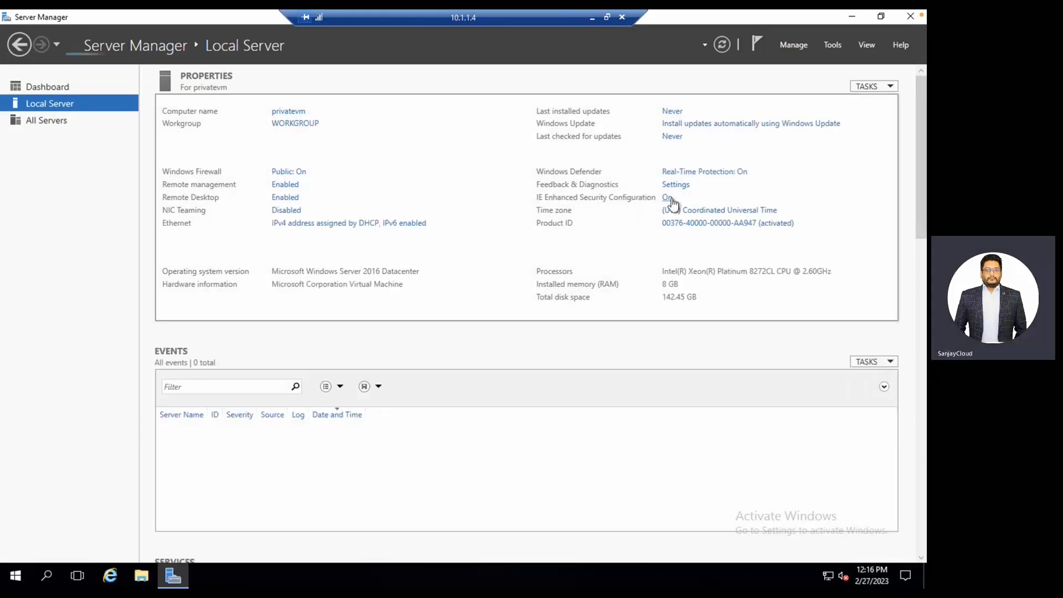
click(668, 198)
click(392, 275)
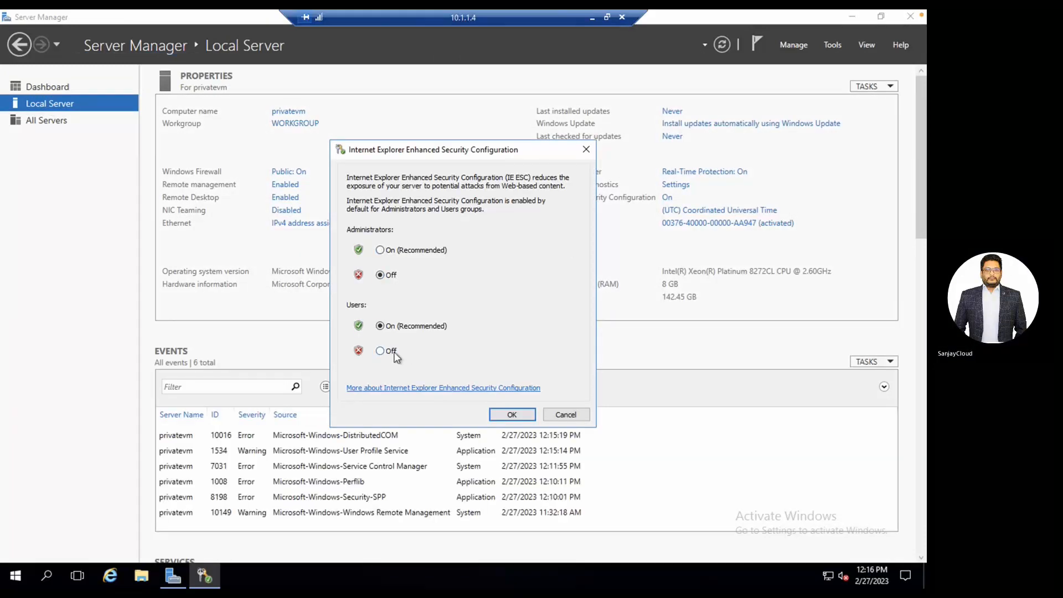
click(393, 353)
click(513, 416)
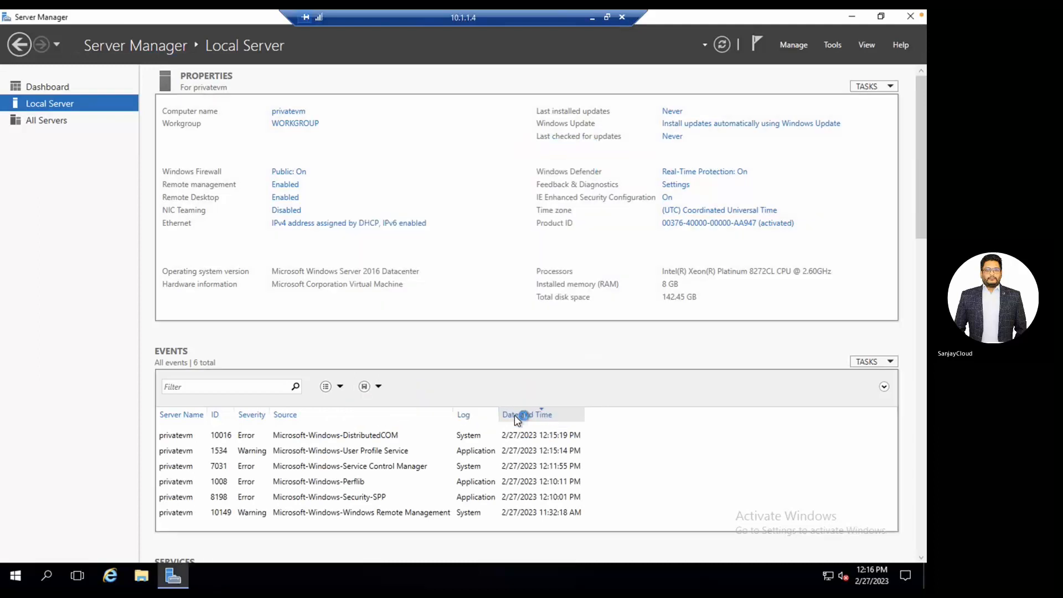
Set up Internet Explorer without recommended settings and with Do Not Track unchecked.
click(111, 578)
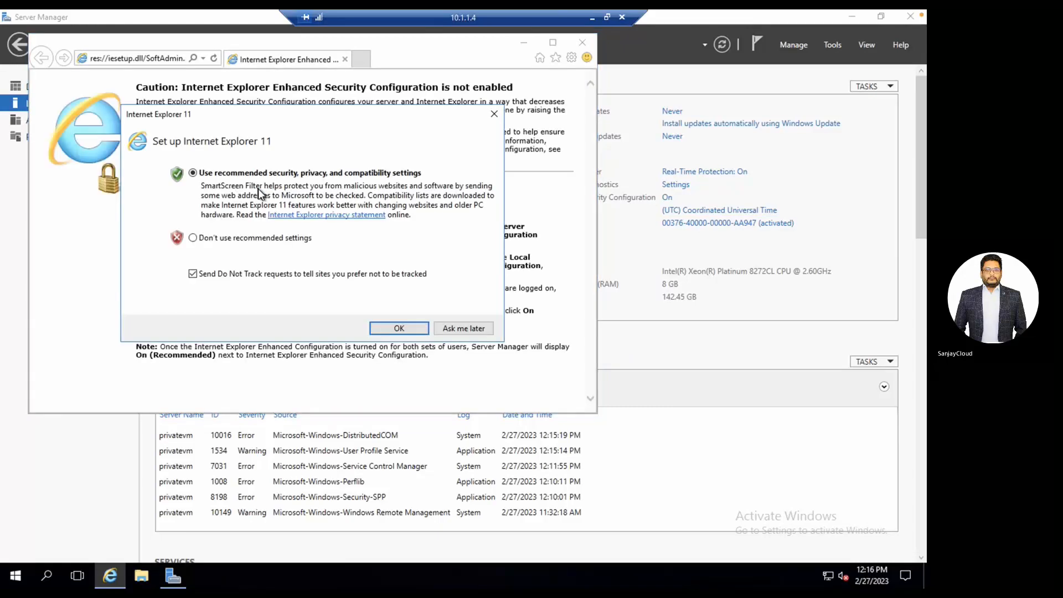
click(212, 238)
click(219, 276)
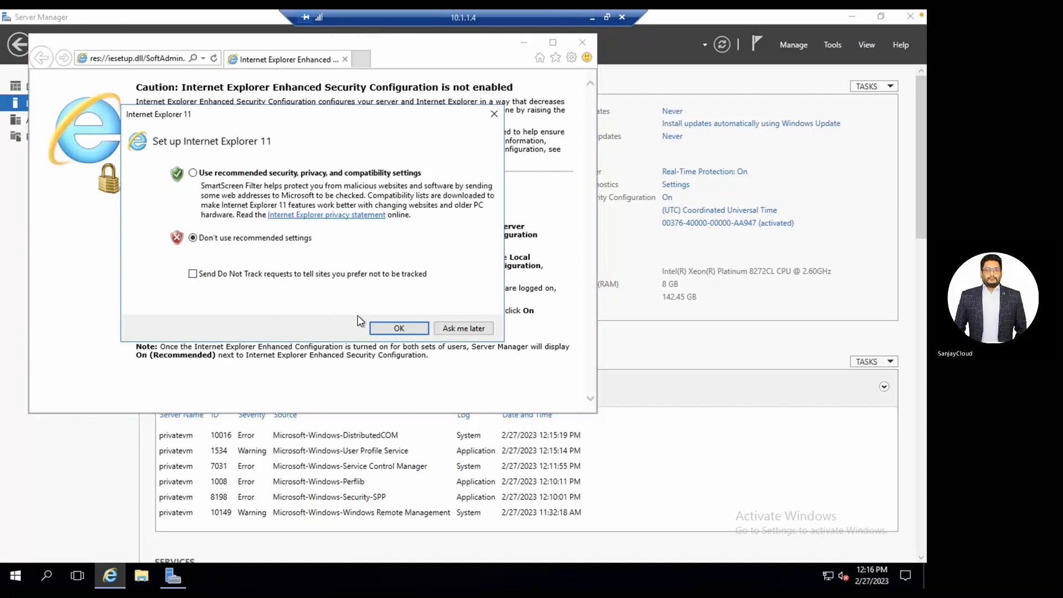
click(398, 327)
Maximize Internet Explorer and load google.com.
click(552, 42)
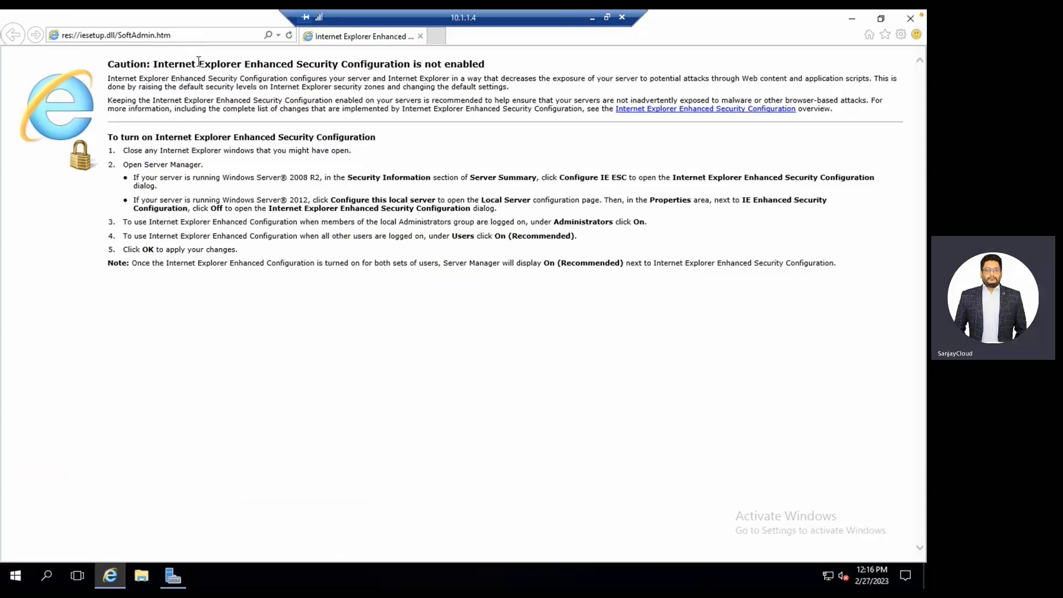
click(189, 28)
text(google)
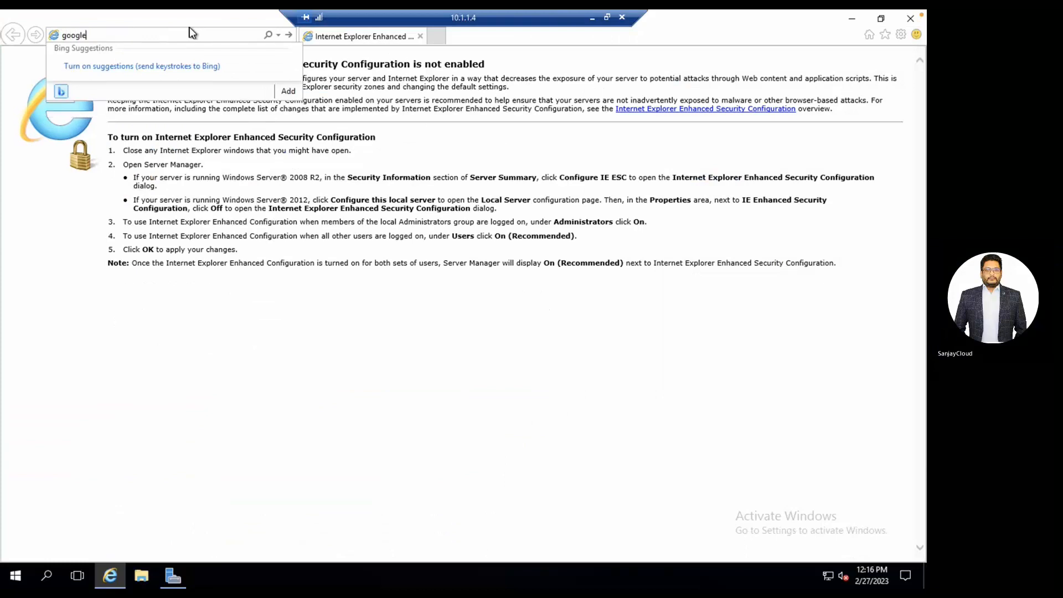
text(.com)
key(Return)
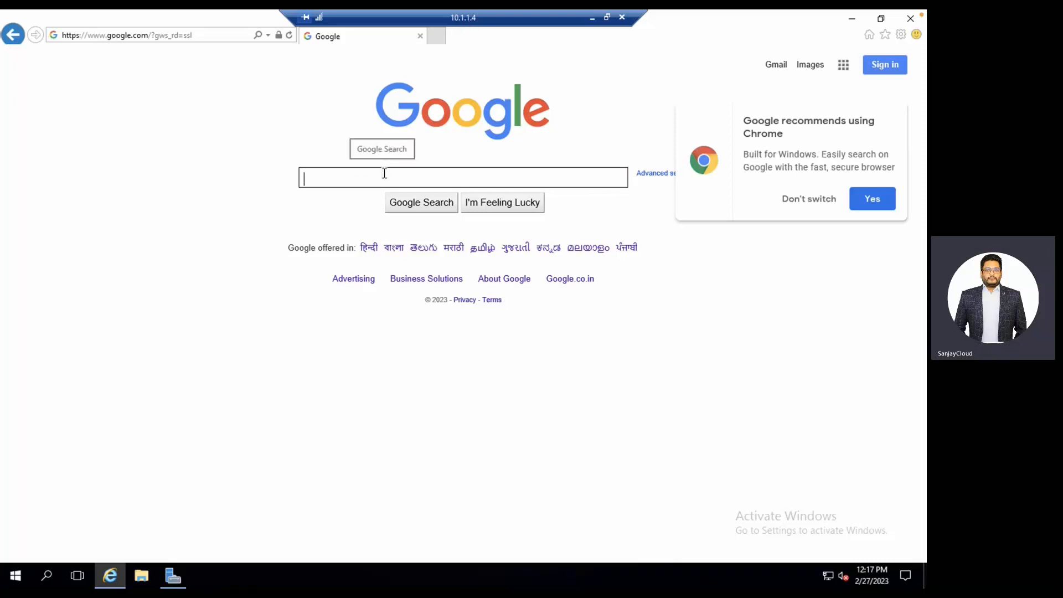
text(what is ip)
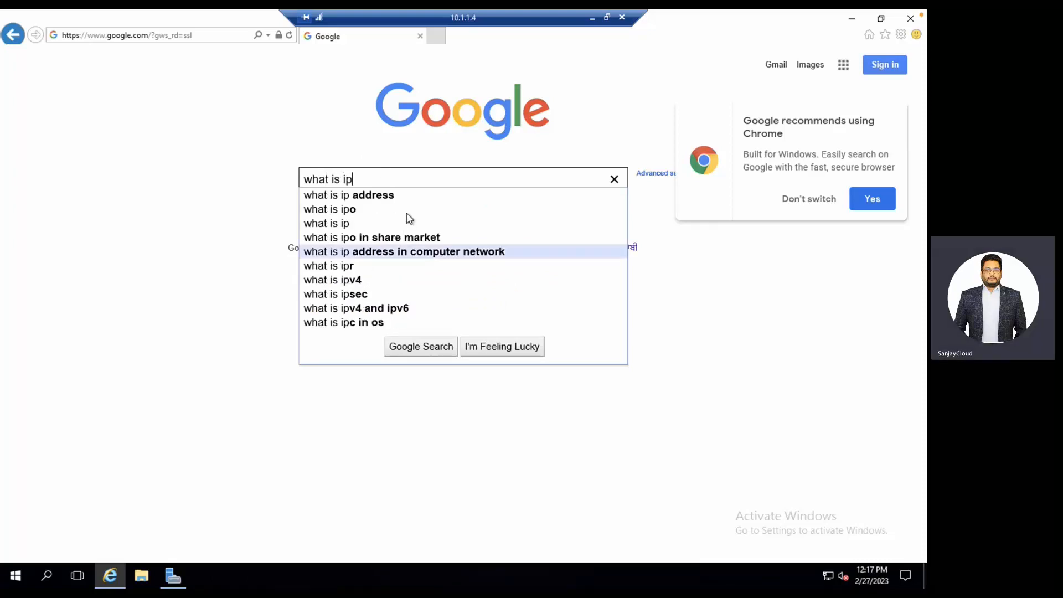
click(397, 196)
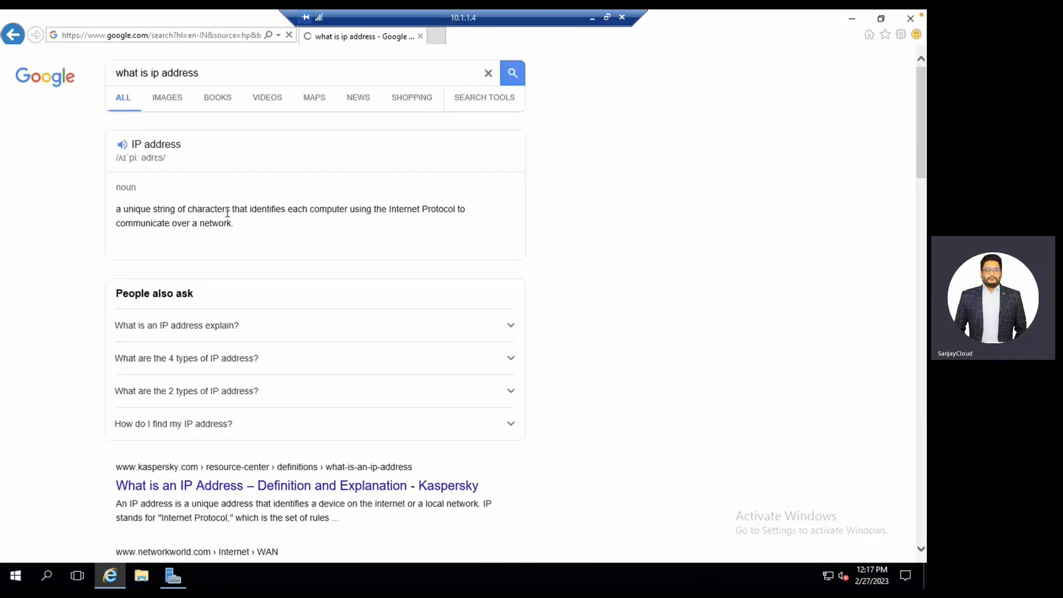
scroll(194, 464, down, 5)
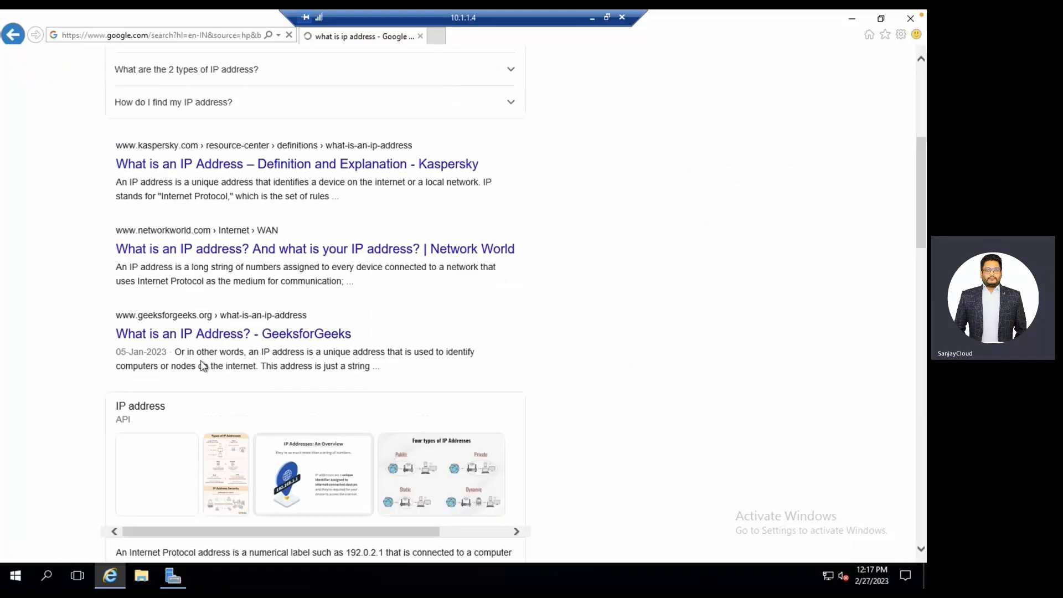
scroll(204, 270, up, 5)
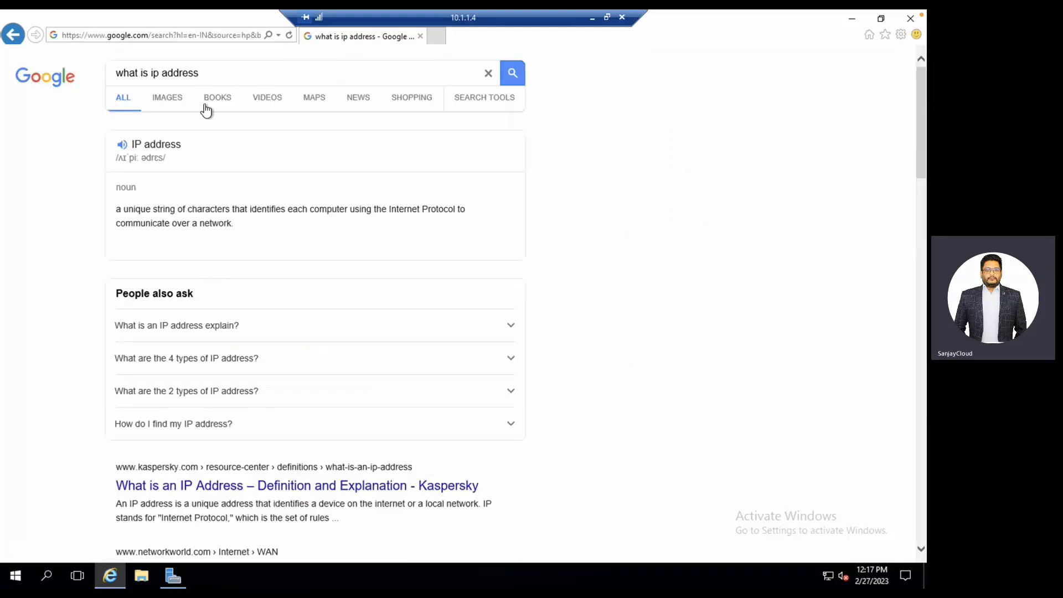
click(146, 78)
text(my)
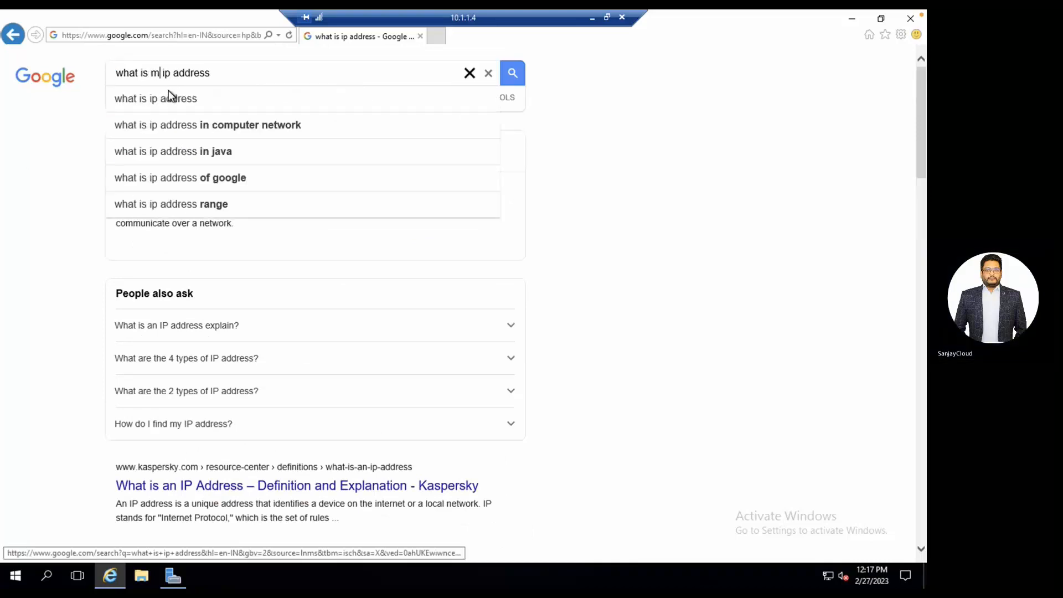
key(Return)
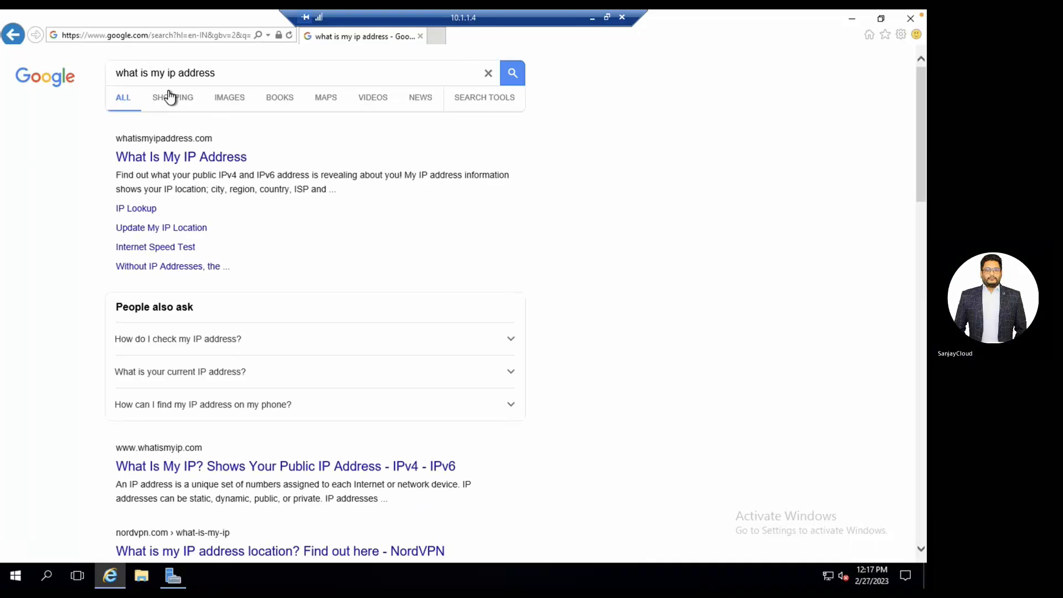
click(214, 157)
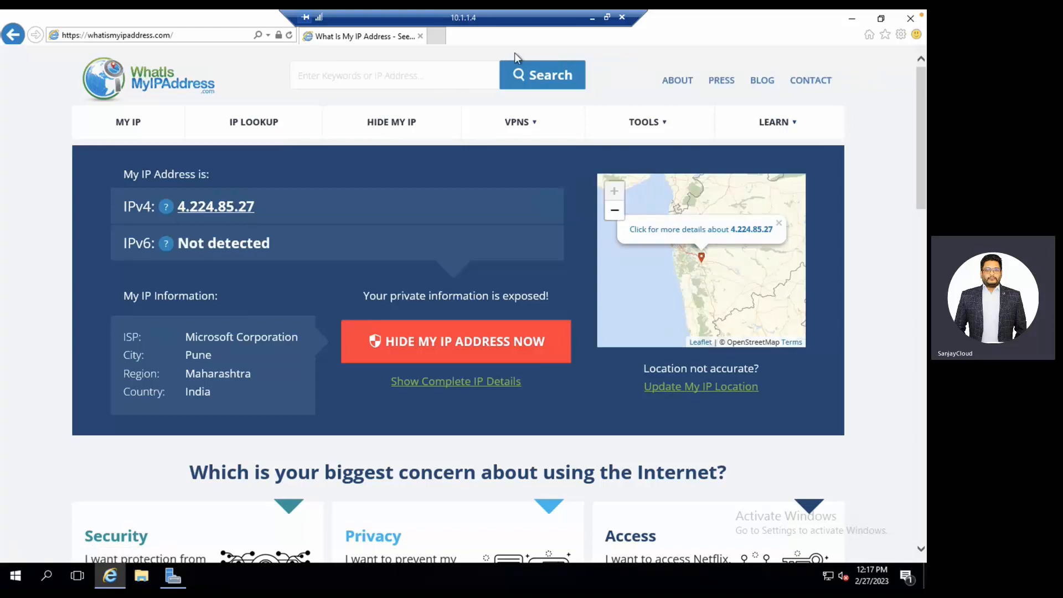
Open Internet Explorer on the web server VM and go to google.com.
click(590, 18)
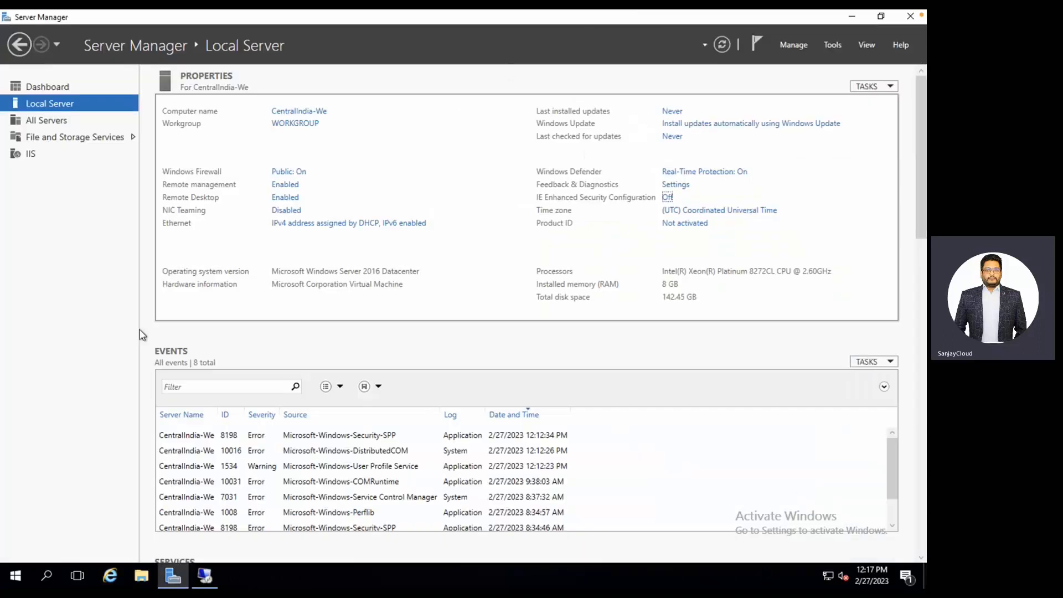
click(117, 574)
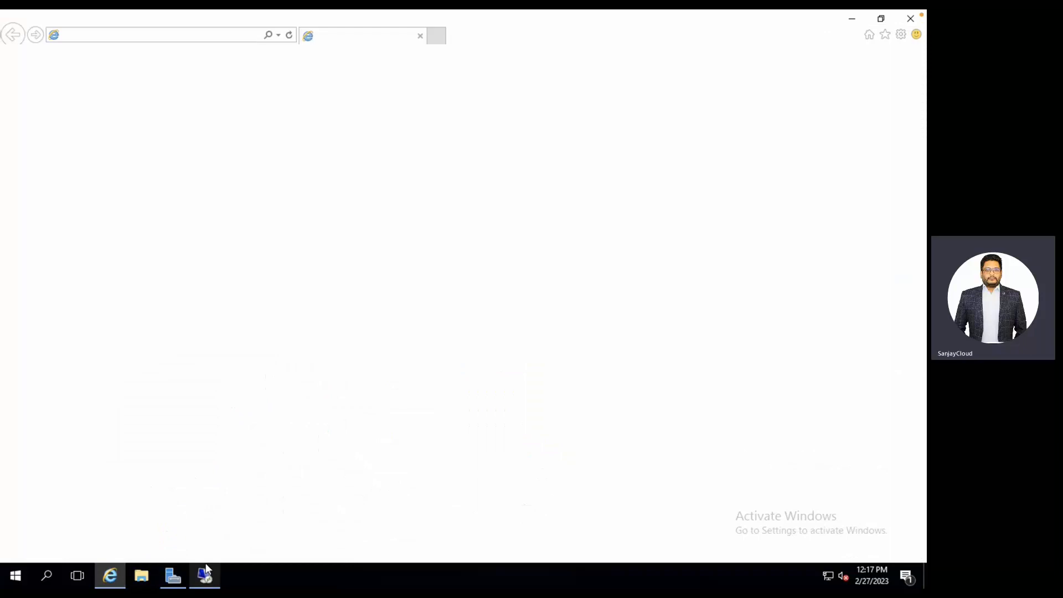
click(278, 35)
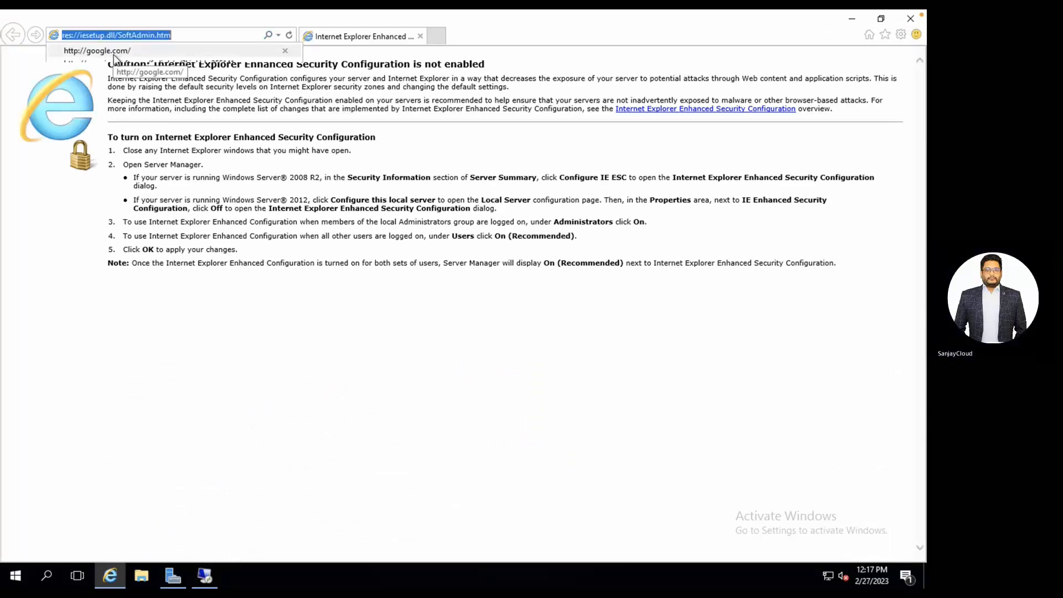
click(119, 51)
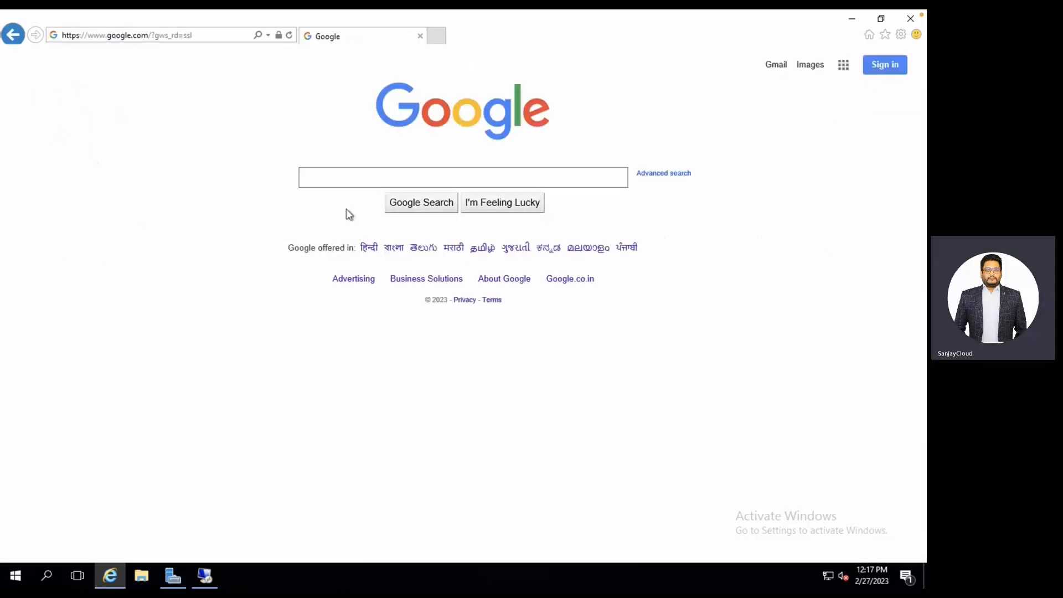
Search 'what is my ip', open whatismyipaddress.com showing 20.198.71.206, then minimize the privatevm session.
text(what)
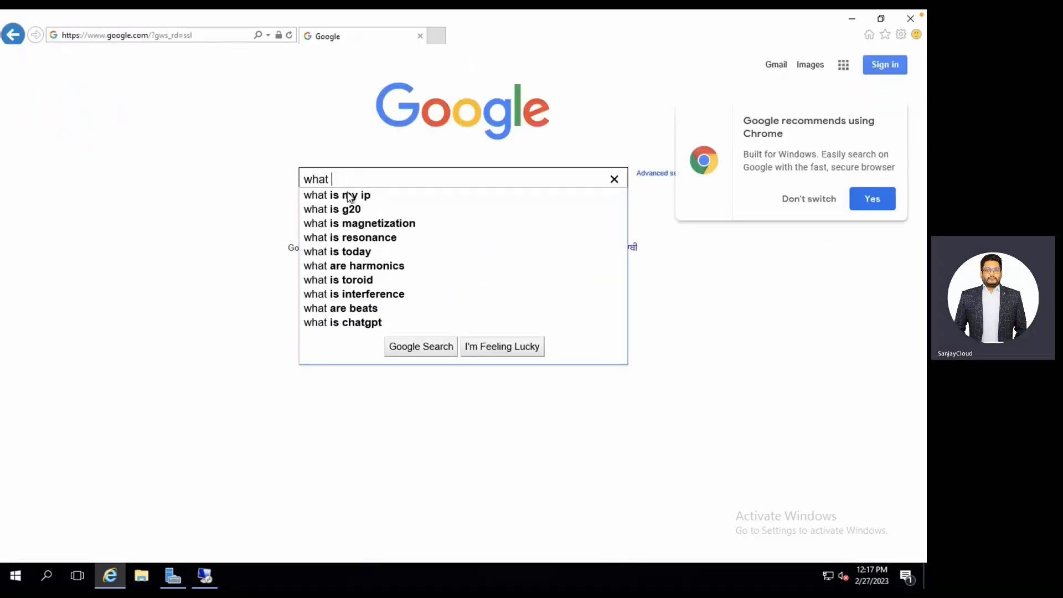
click(352, 199)
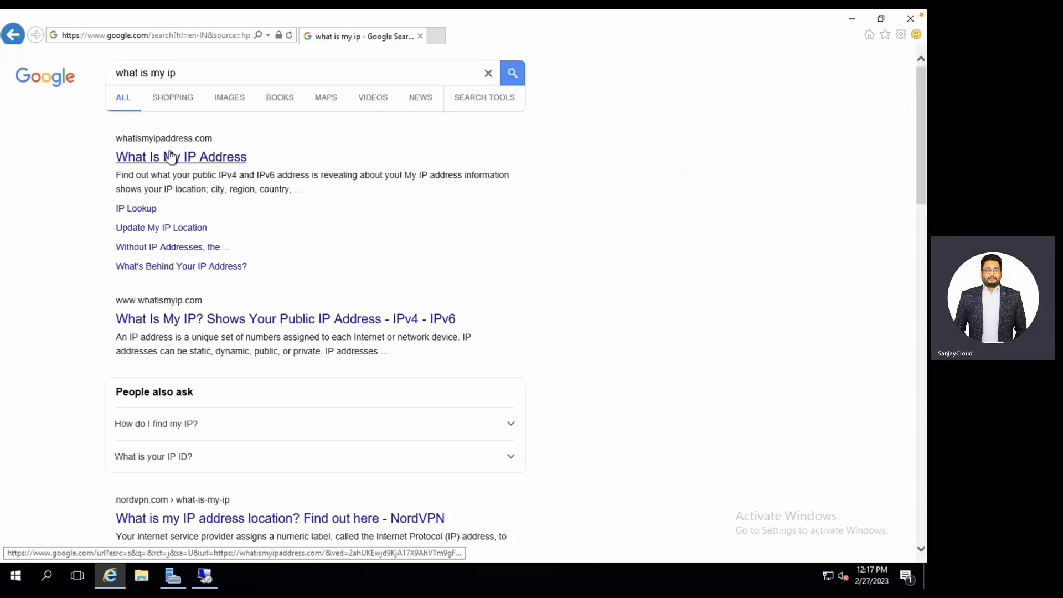
click(170, 155)
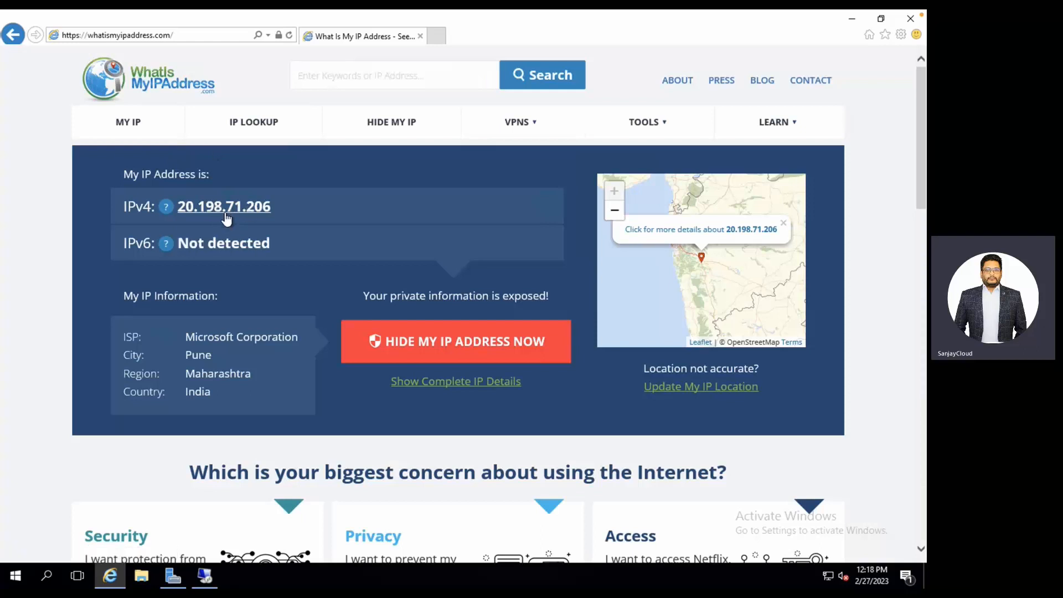
click(211, 579)
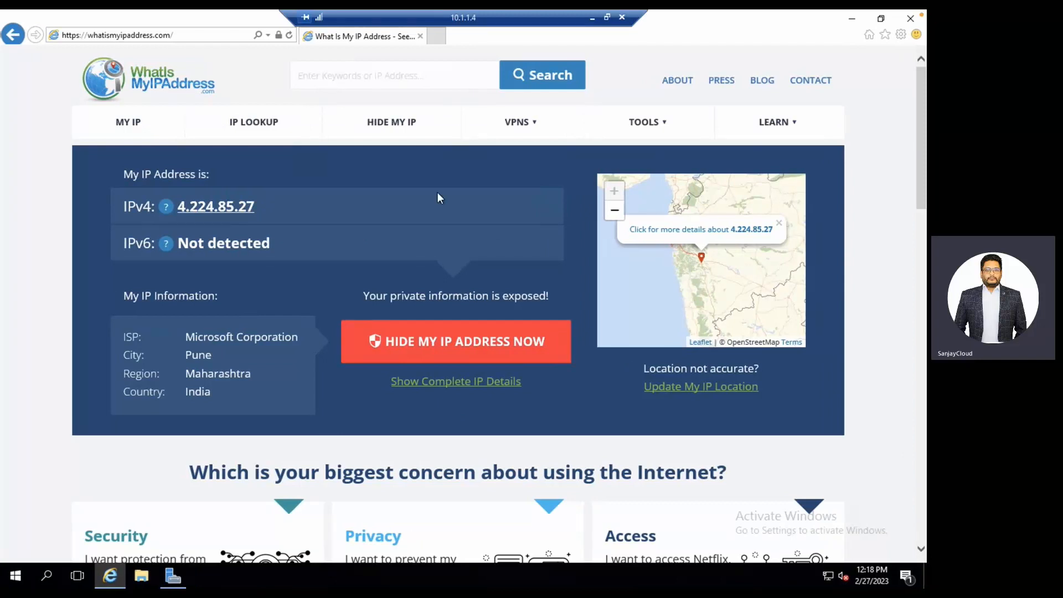
click(592, 17)
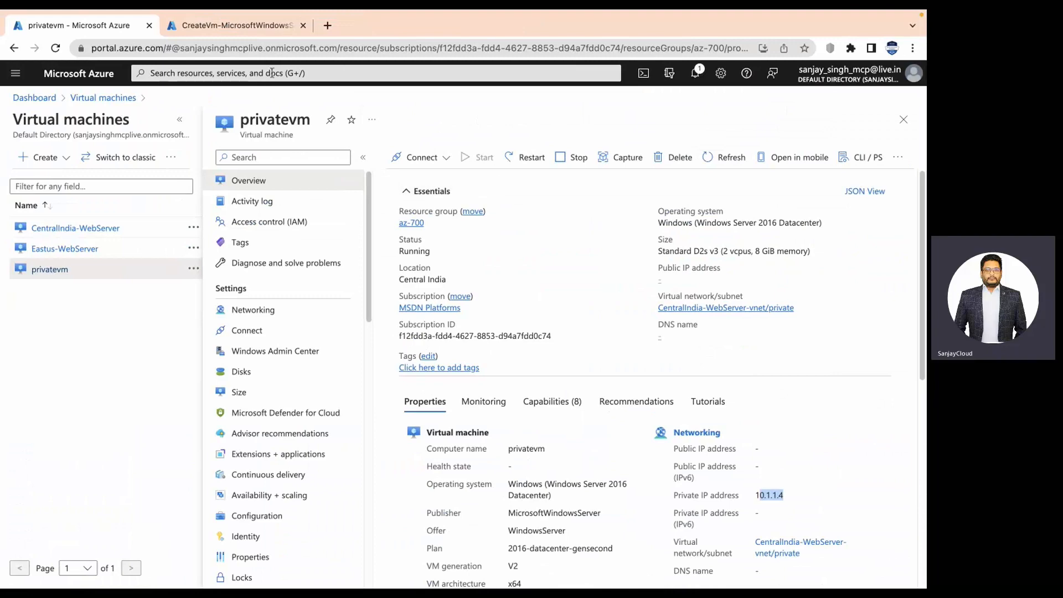
Search 'nat' and start creating a new gateway from the NAT gateways service.
click(272, 72)
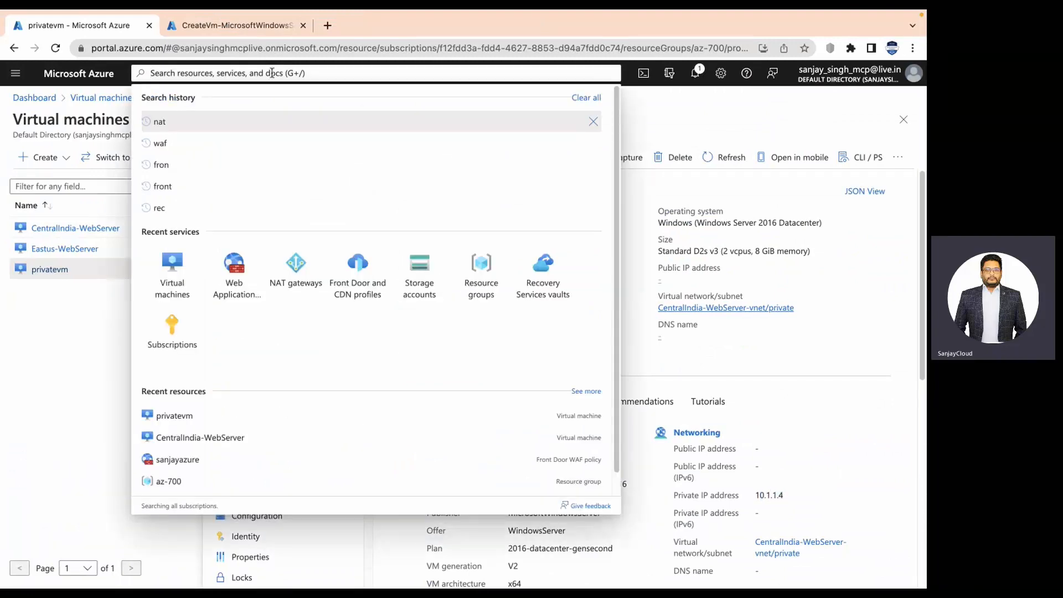
text(nat)
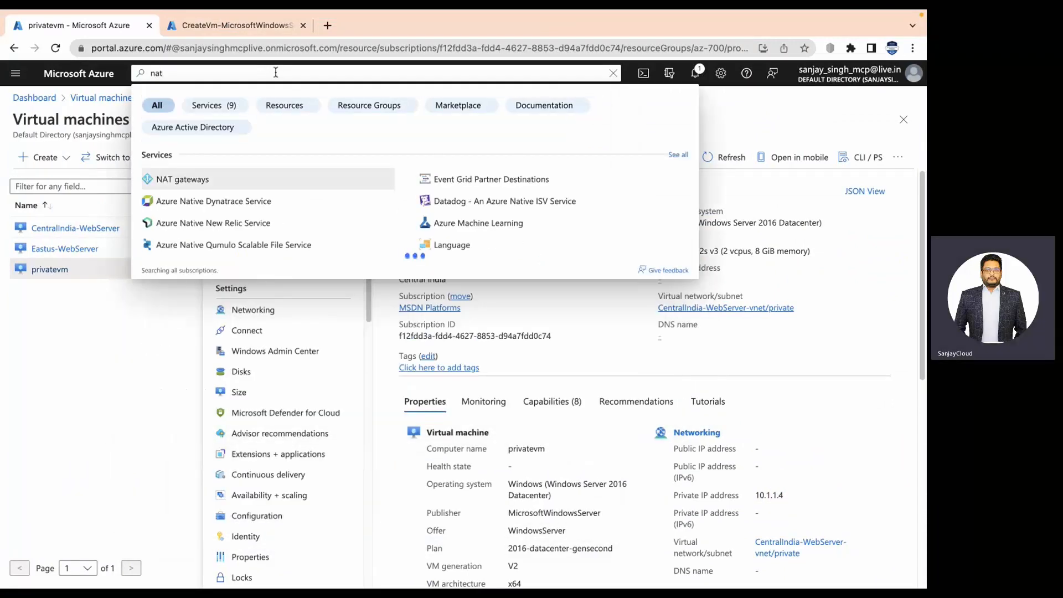
click(264, 176)
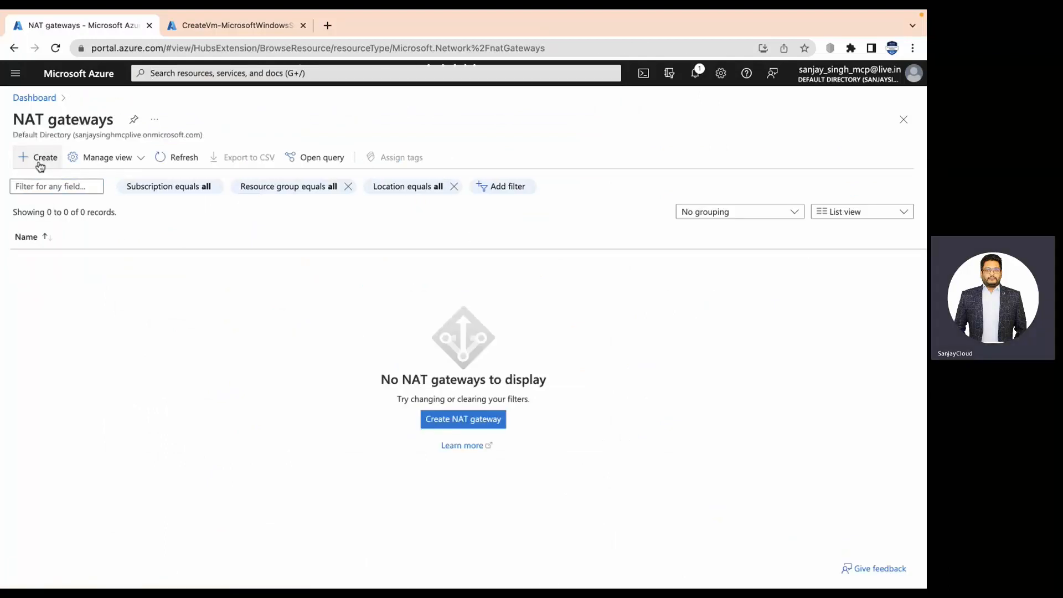
click(40, 166)
Choose resource group az-700, enter the gateway name, and set region to Central India.
click(244, 314)
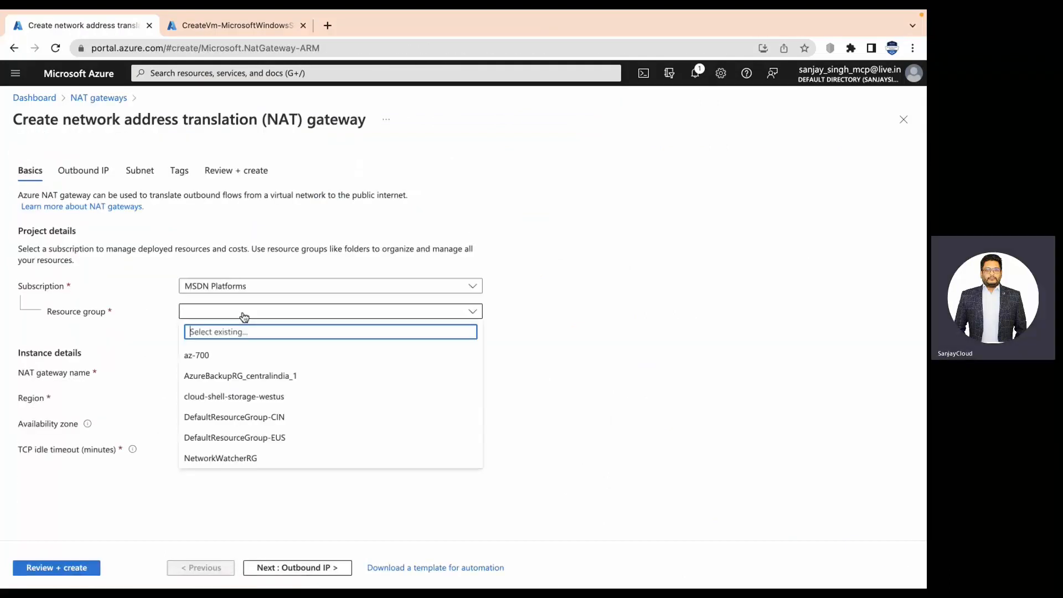
click(224, 357)
click(251, 372)
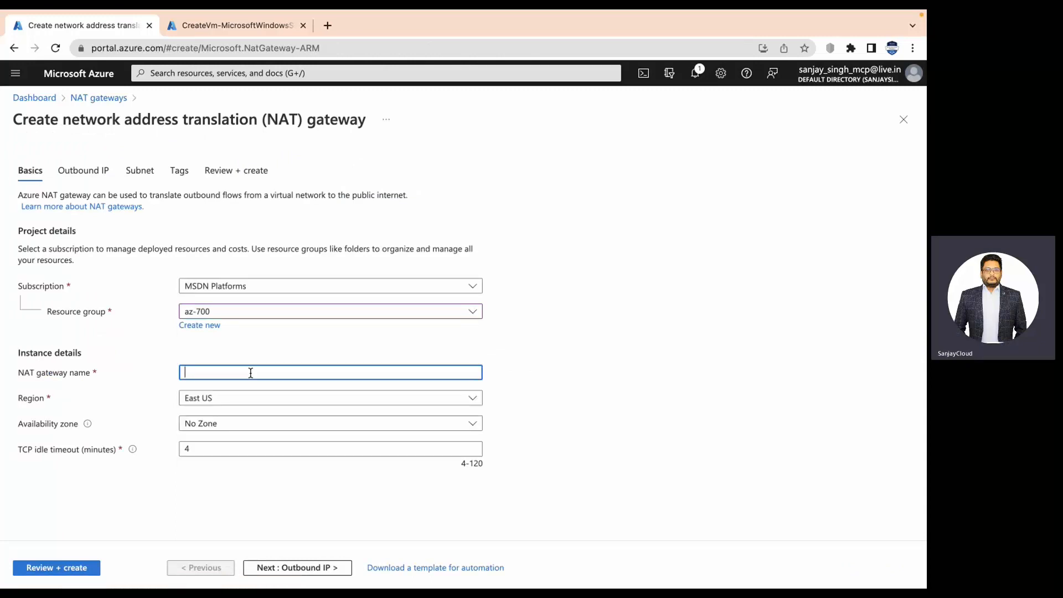
text(sanjayd)
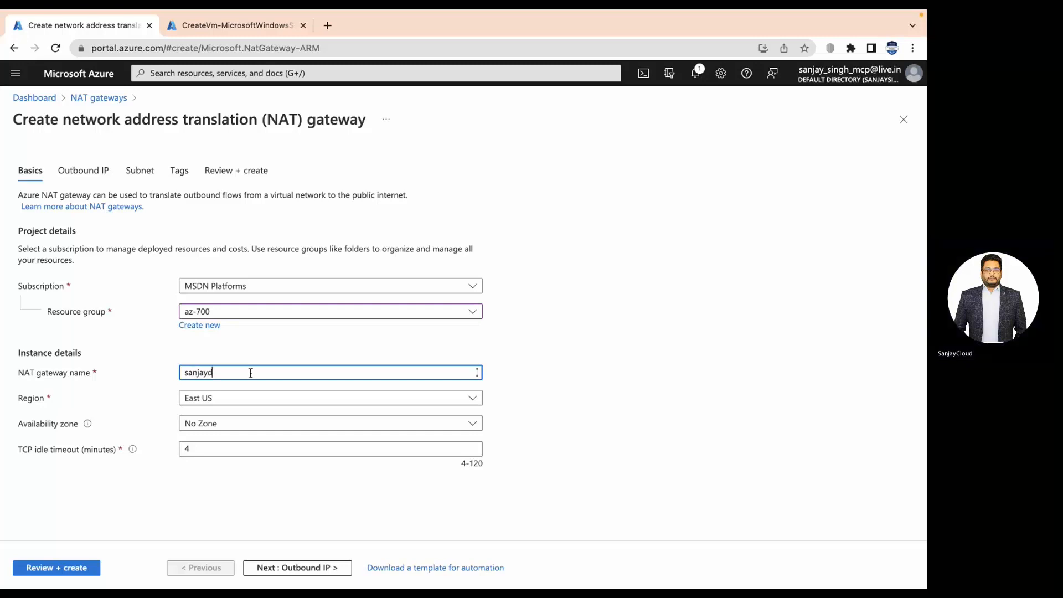
text(emonat)
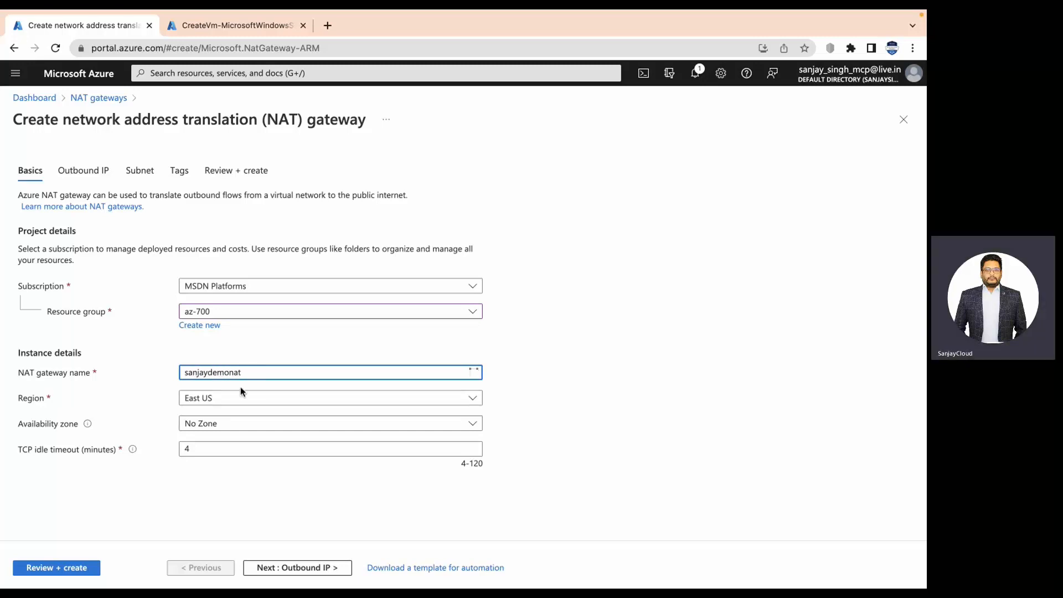
click(228, 398)
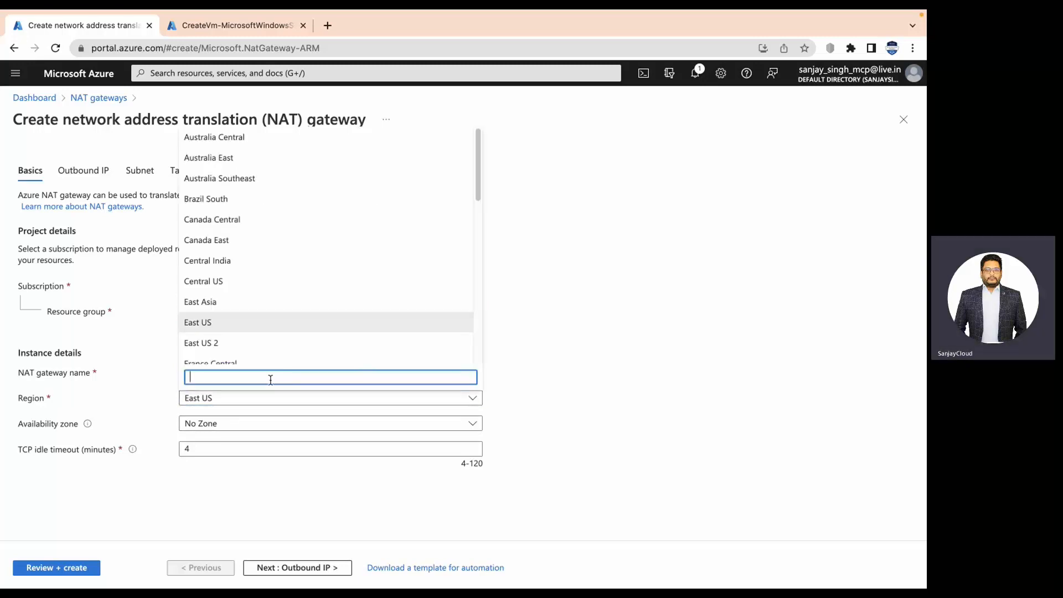
text(cen)
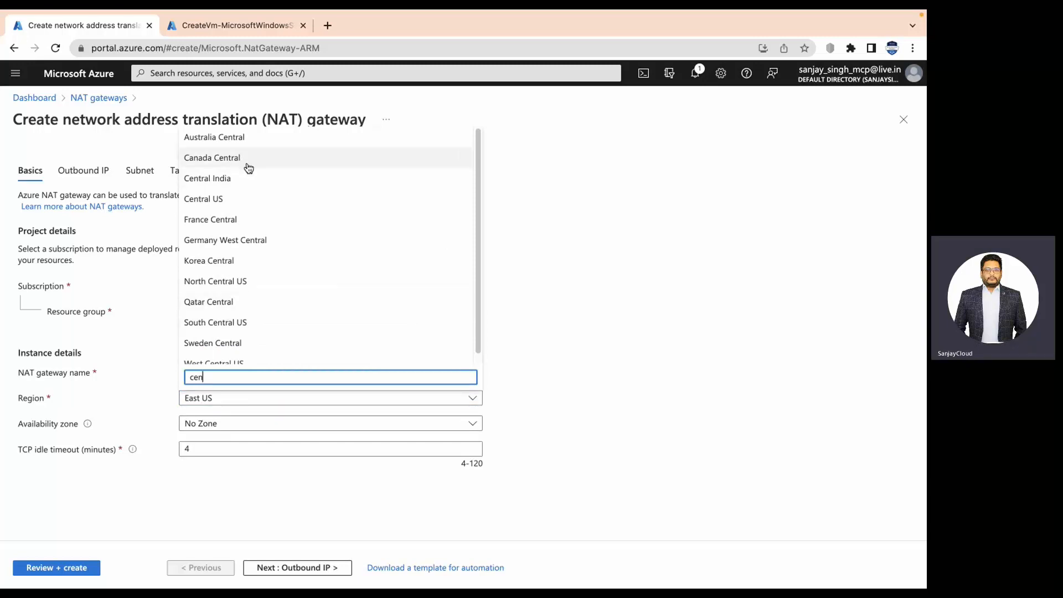
click(240, 178)
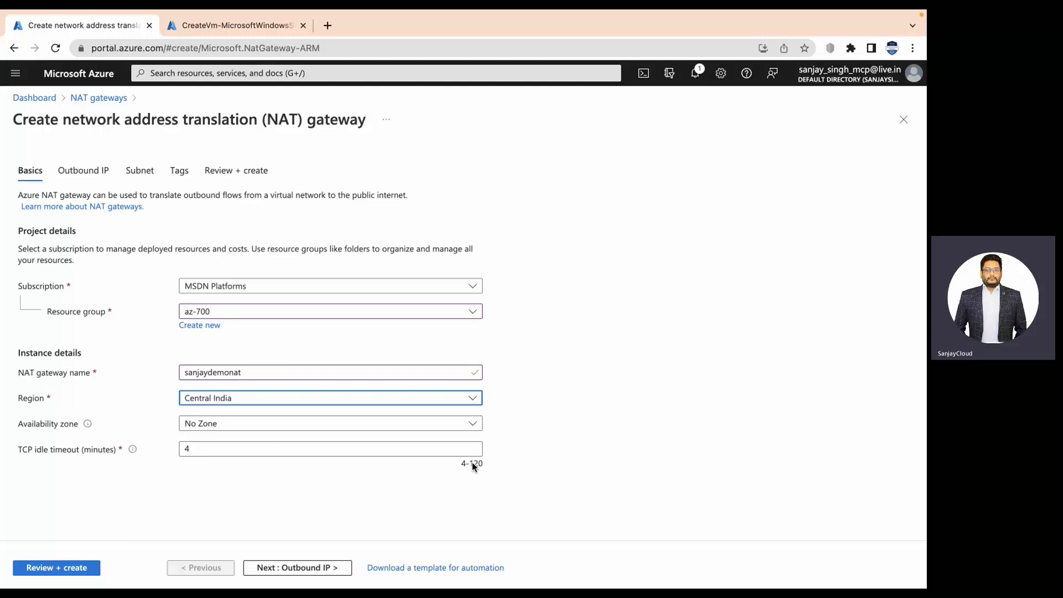
Add a newly named Standard static public IP as the gateway's outbound IP, then continue to Subnet.
click(302, 567)
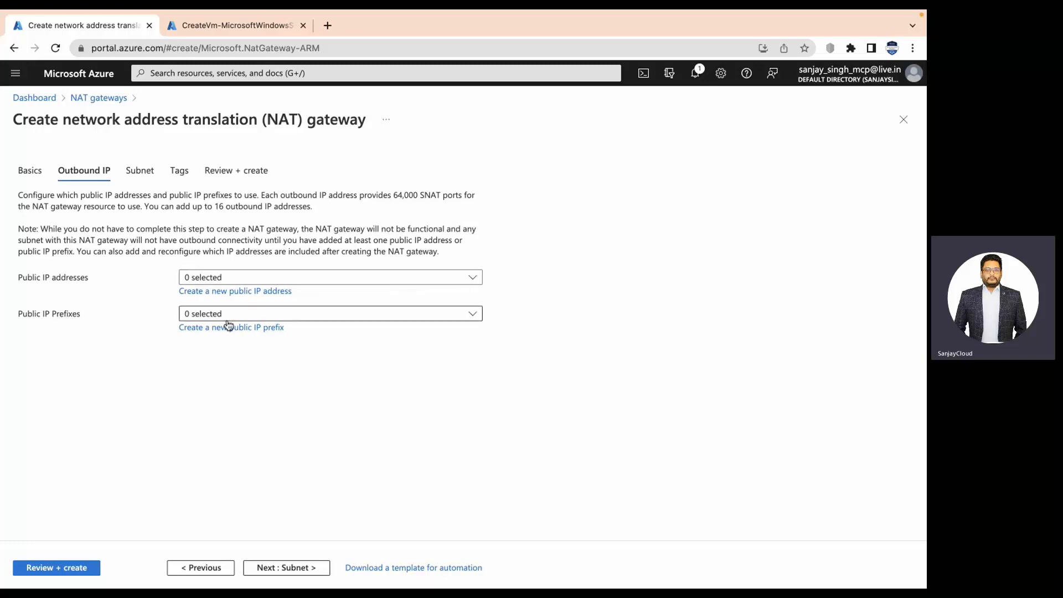
click(260, 292)
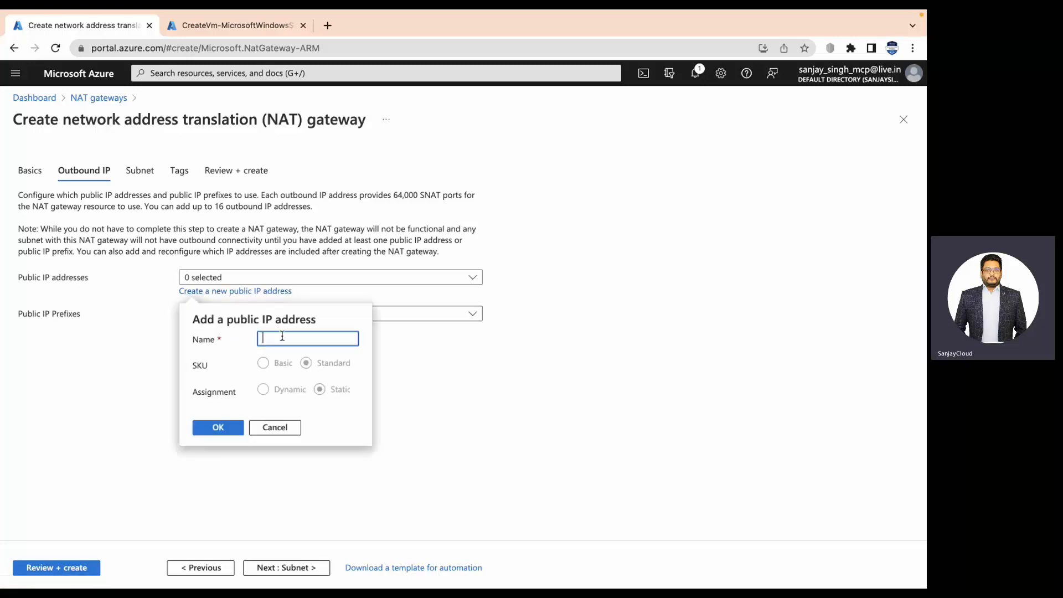
text(sanjaynat-)
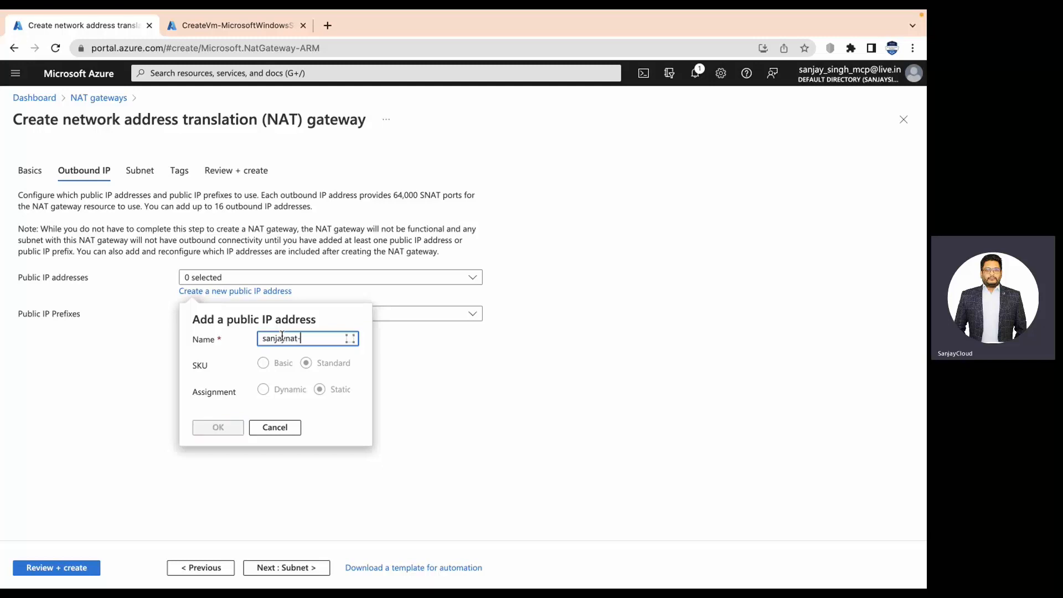
text(pip)
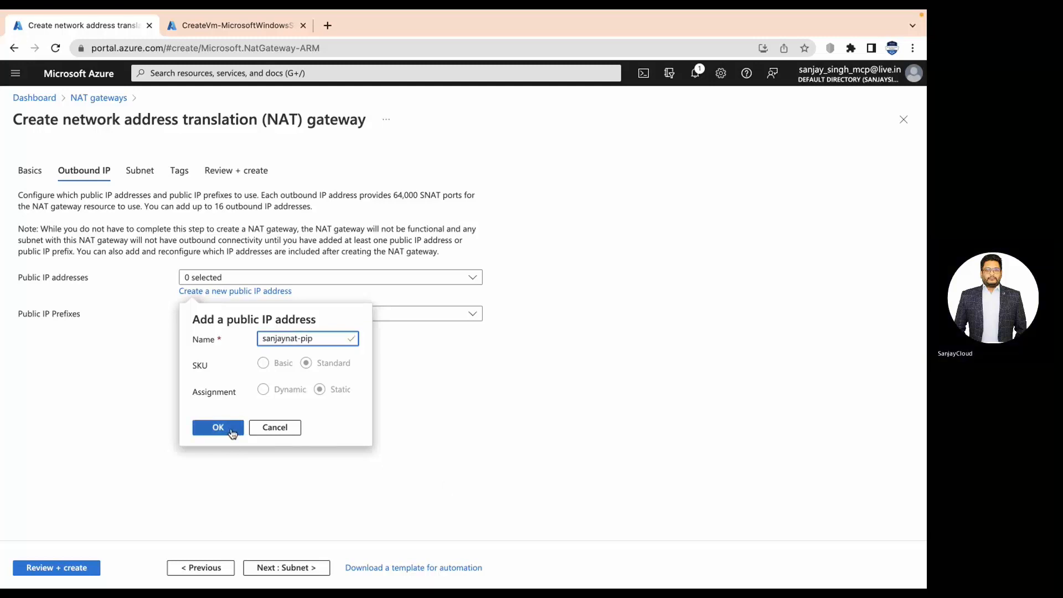
click(232, 431)
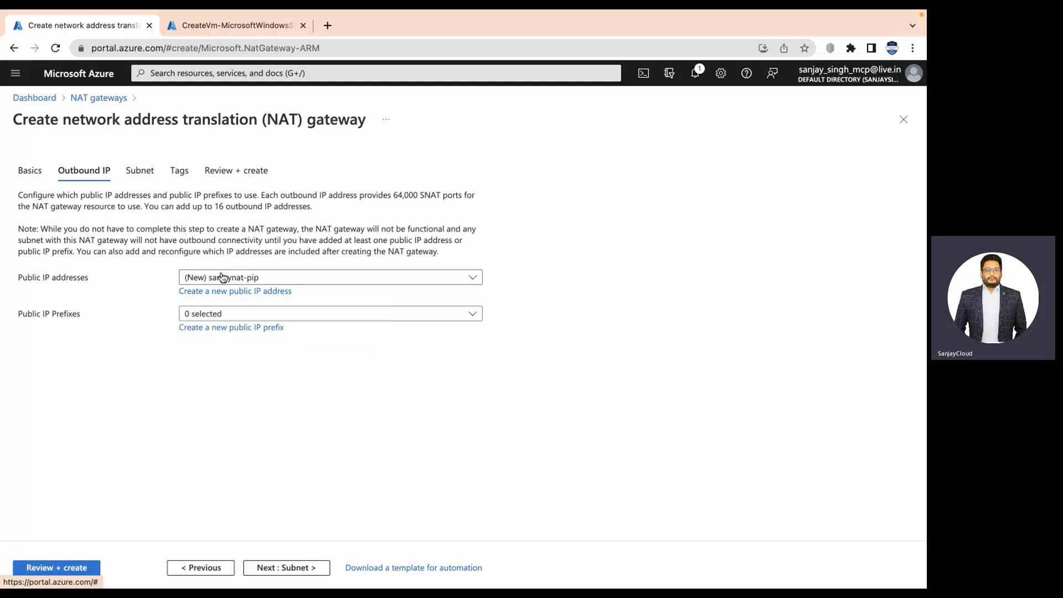
click(300, 568)
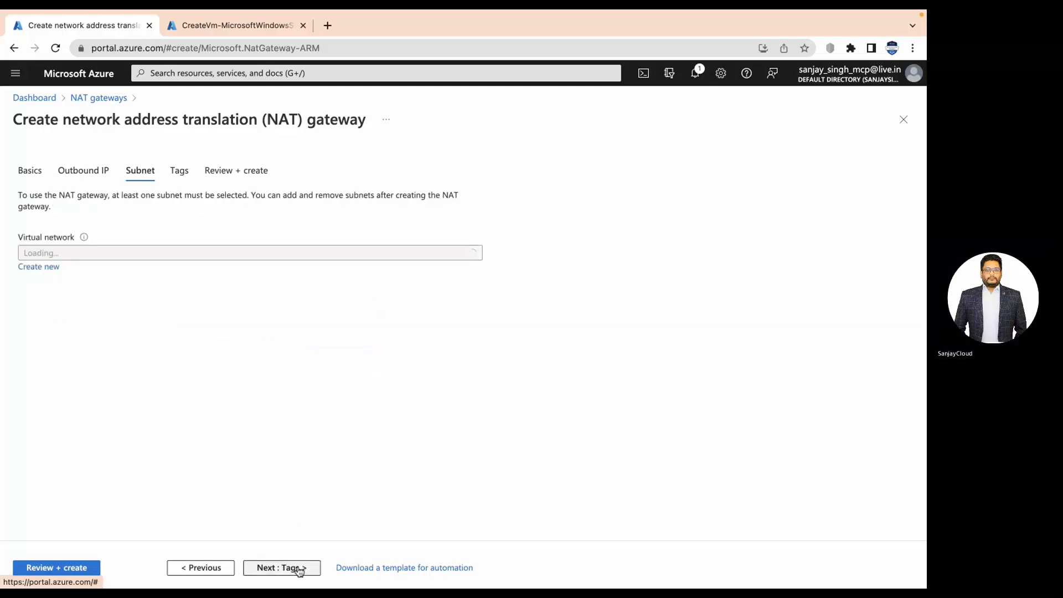
Select CentralIndia-WebServer-vnet with its default and private subnets, skip Tags, and go to Review + create.
click(157, 256)
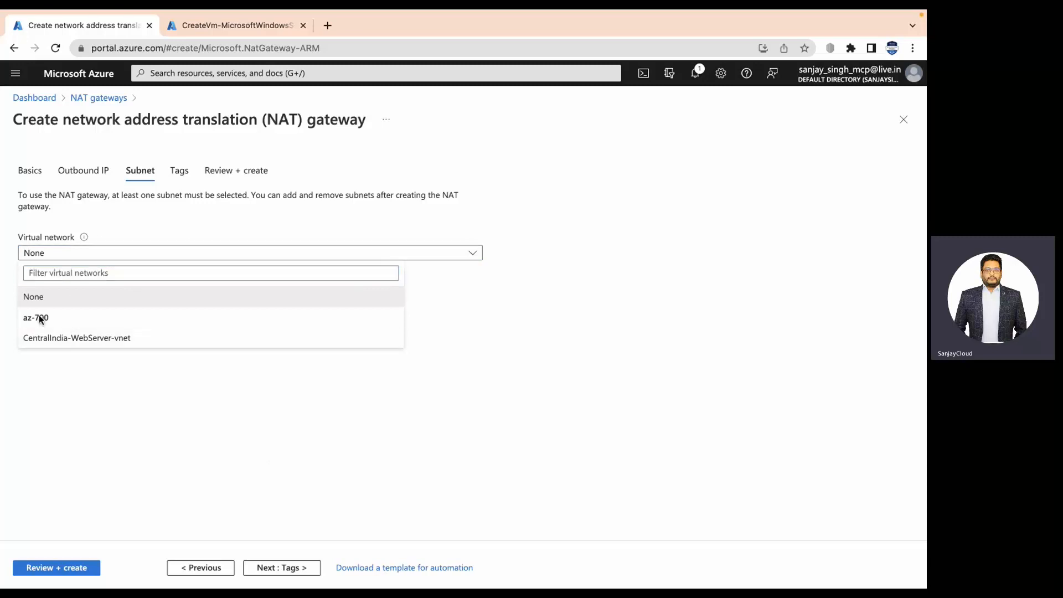
click(80, 339)
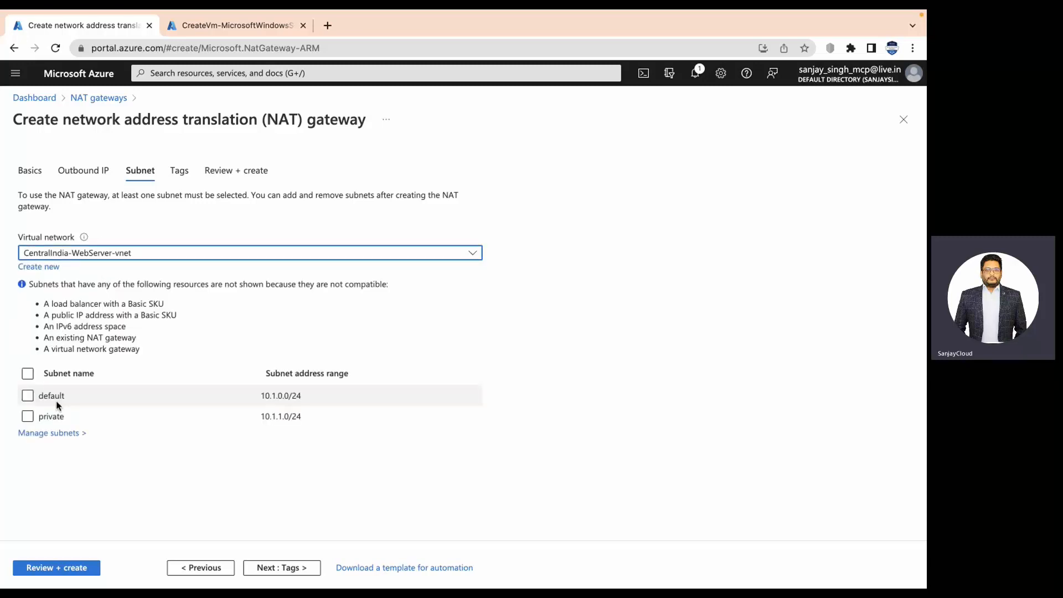
click(29, 399)
click(28, 411)
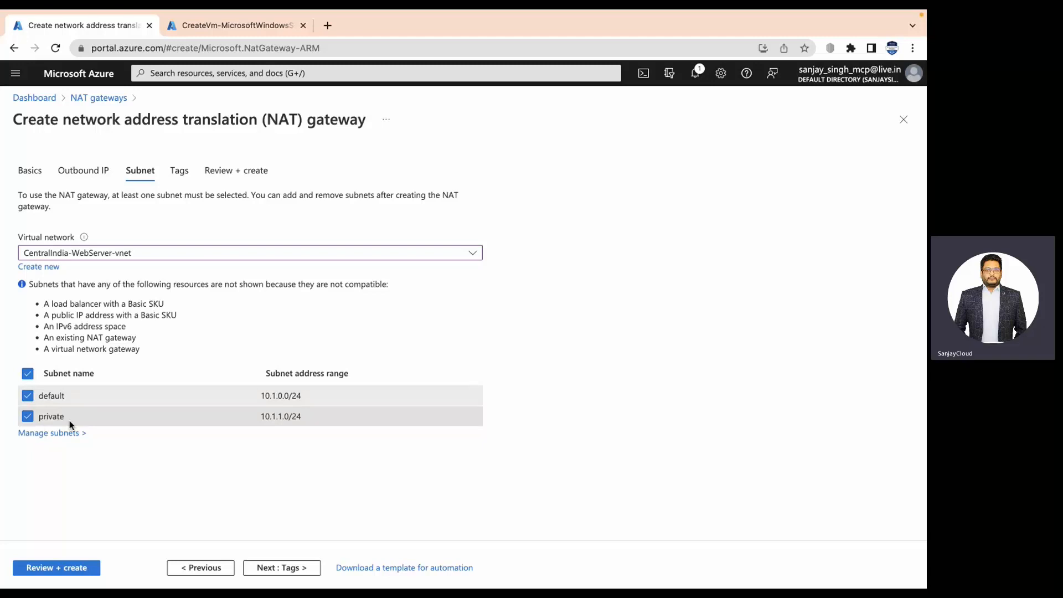
click(268, 567)
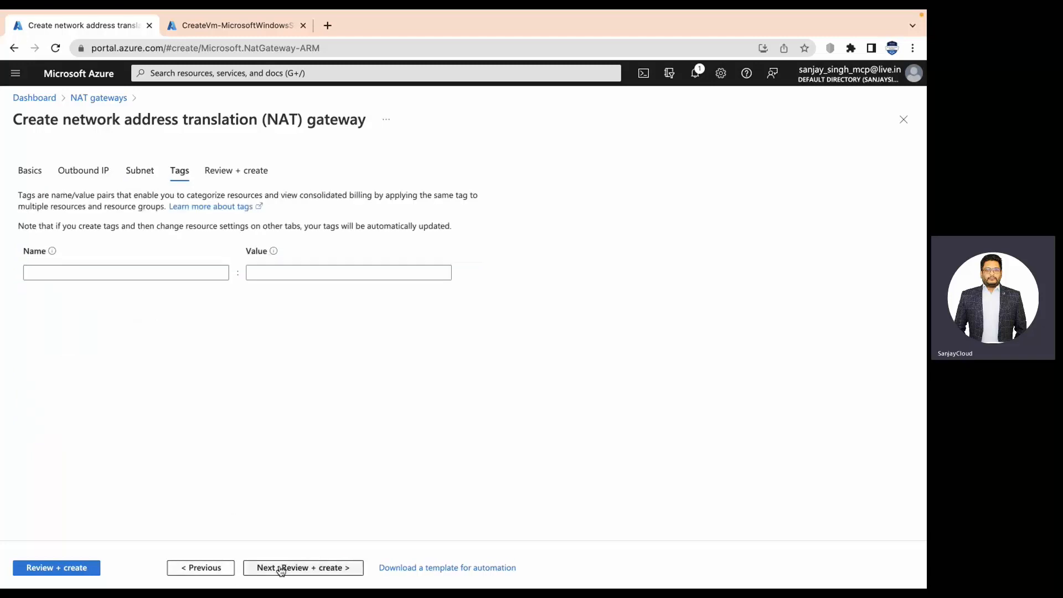
click(283, 568)
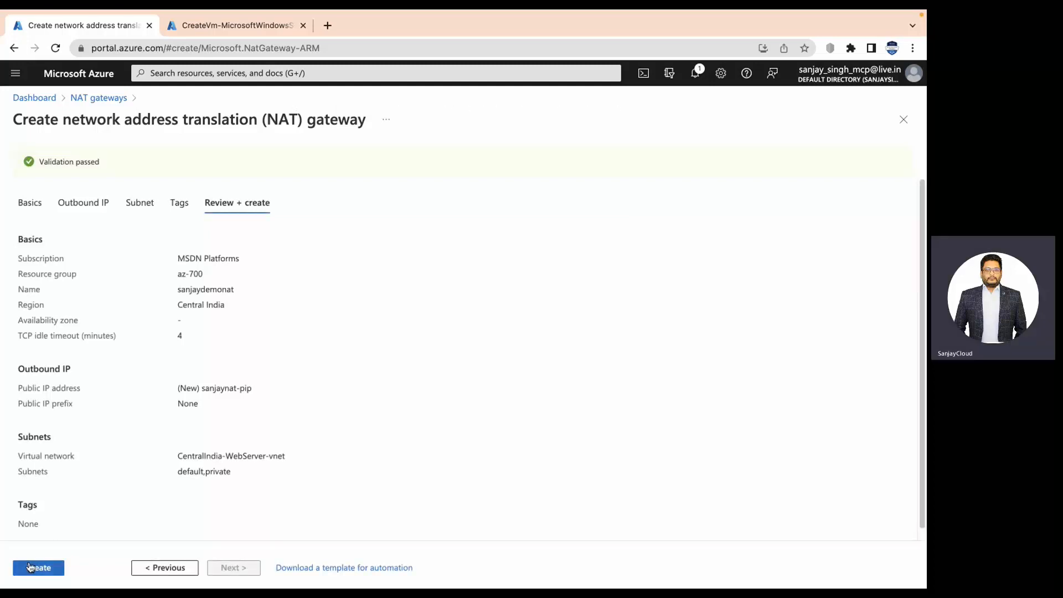
Create the NAT gateway, check the notifications, and refresh the deployment status.
click(35, 573)
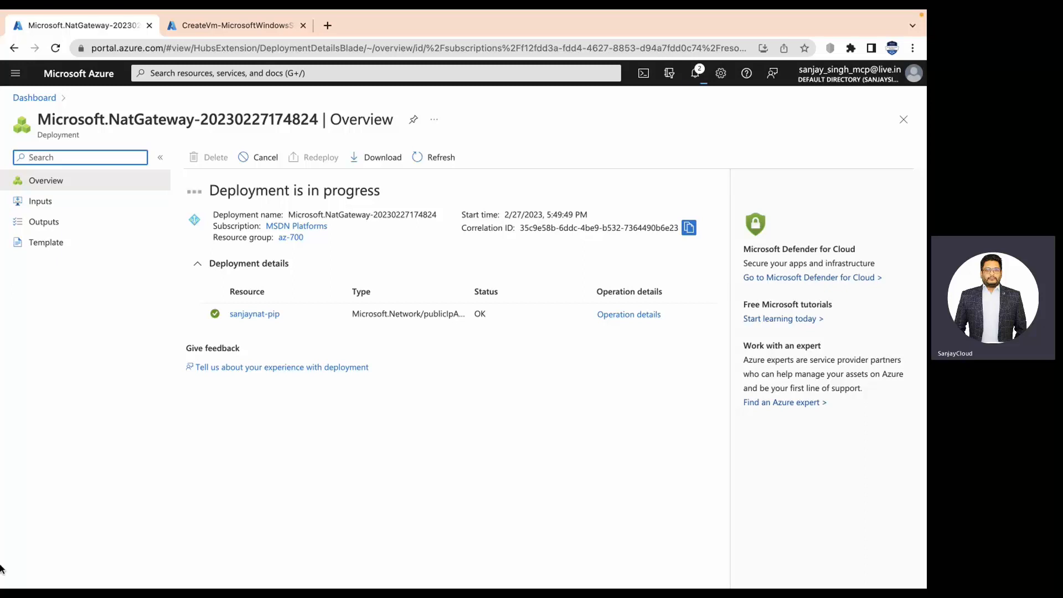
click(693, 80)
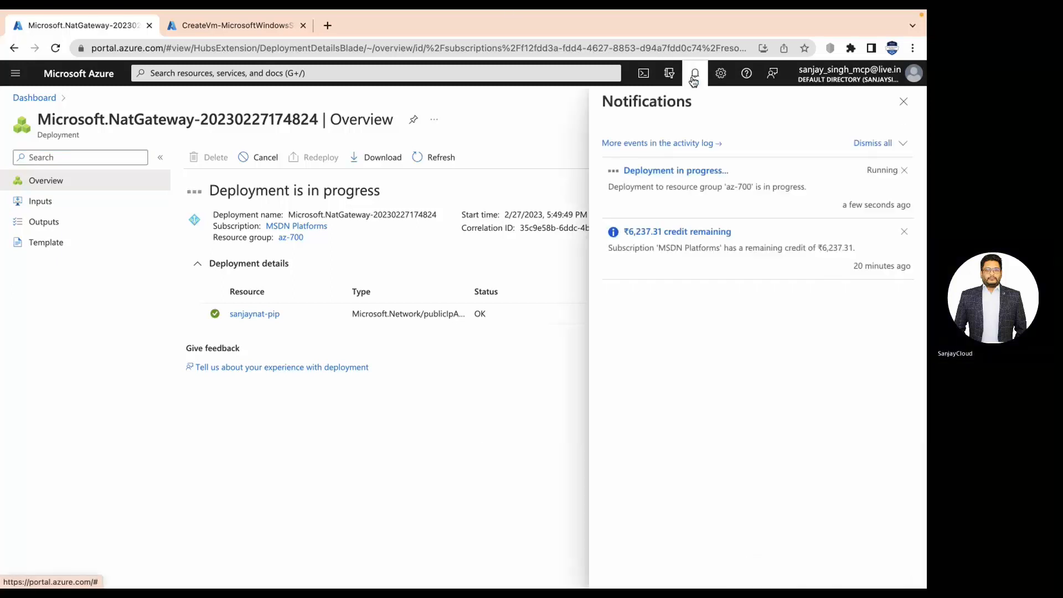
click(693, 80)
click(693, 79)
click(693, 79)
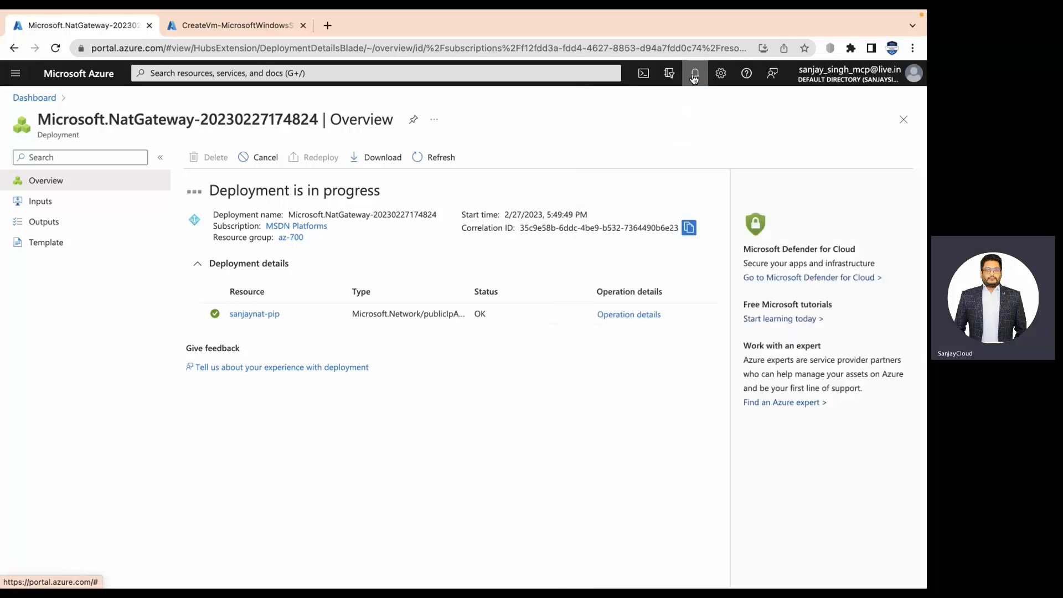
click(423, 161)
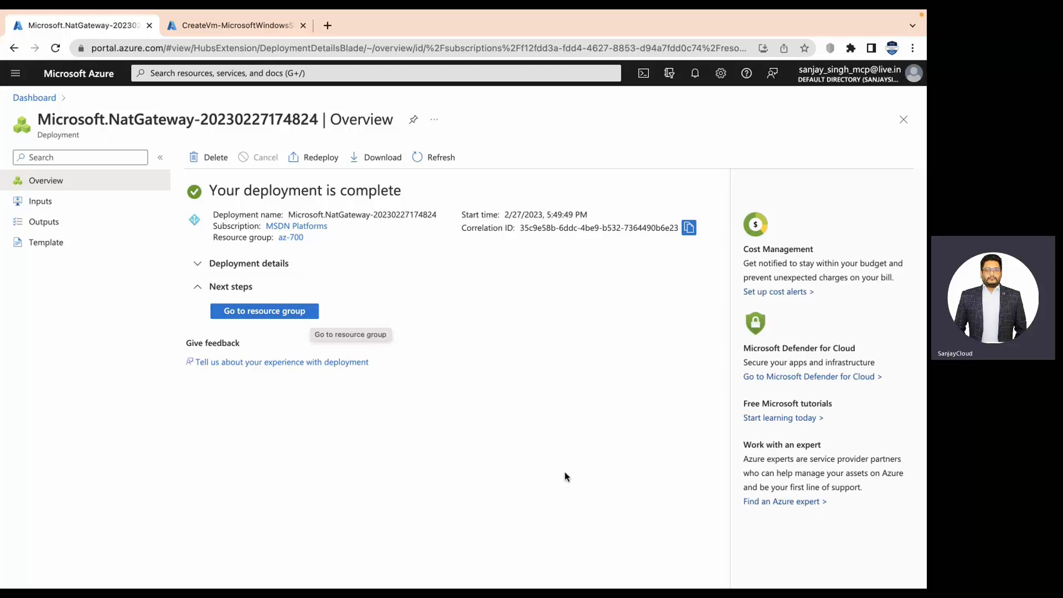
Reload whatismyipaddress.com on the web server to see outbound IP 20.219.132.64, then return to Azure.
key(ctrl+Right)
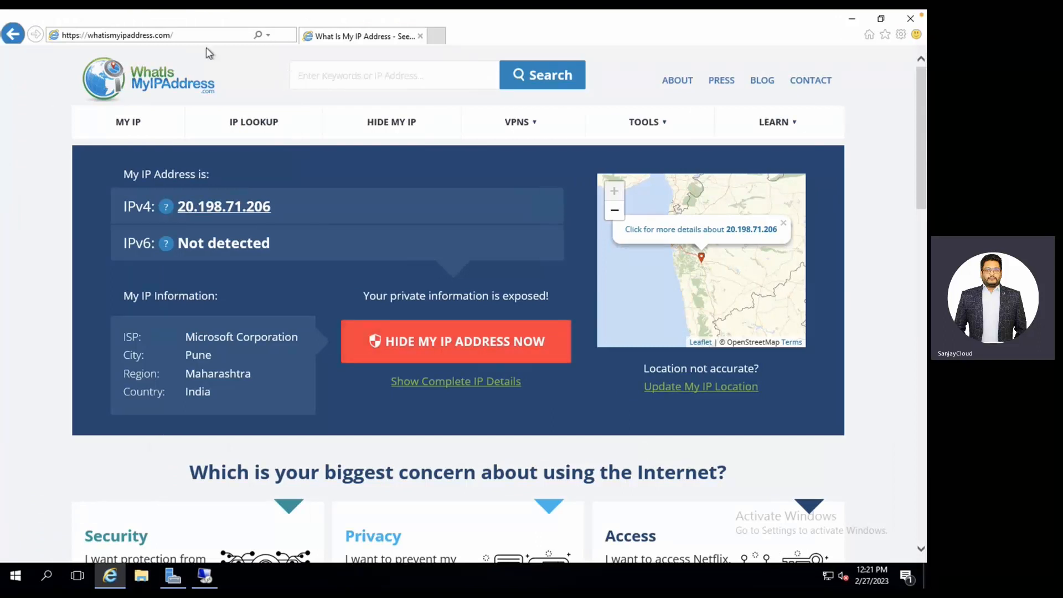
click(221, 35)
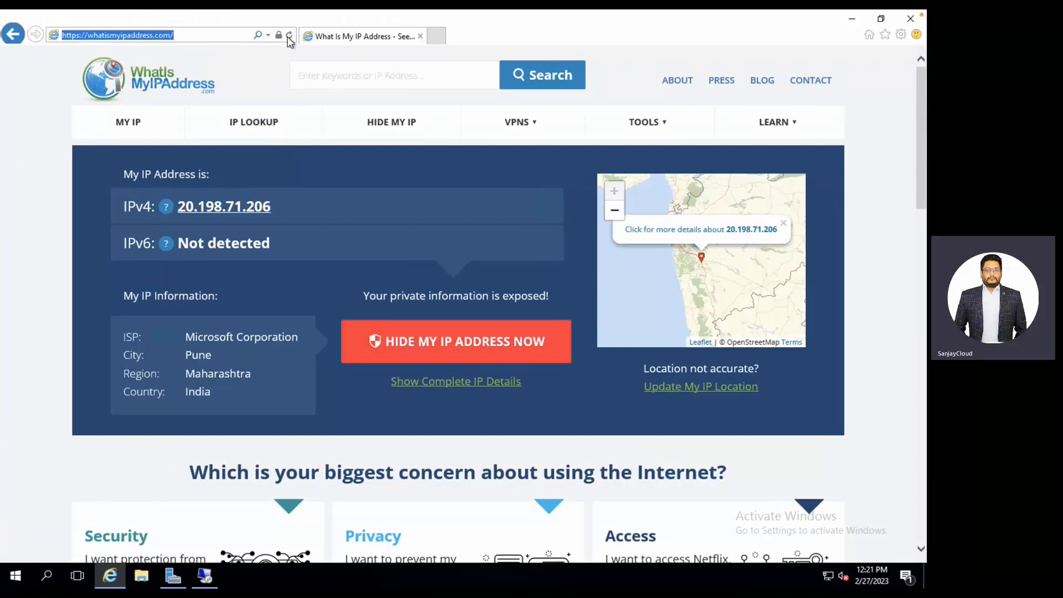
click(290, 35)
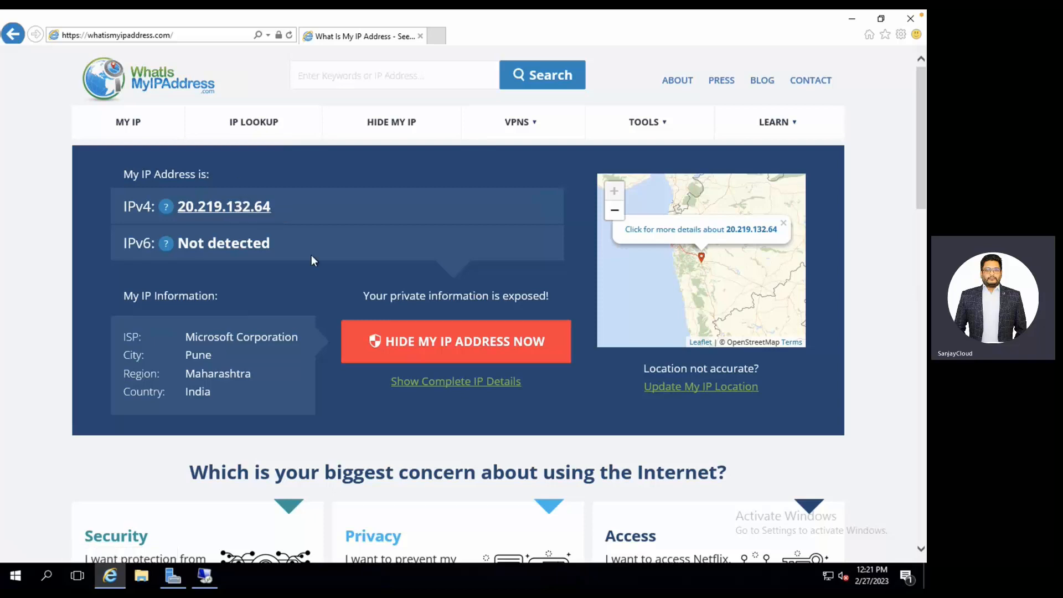
key(ctrl+Right)
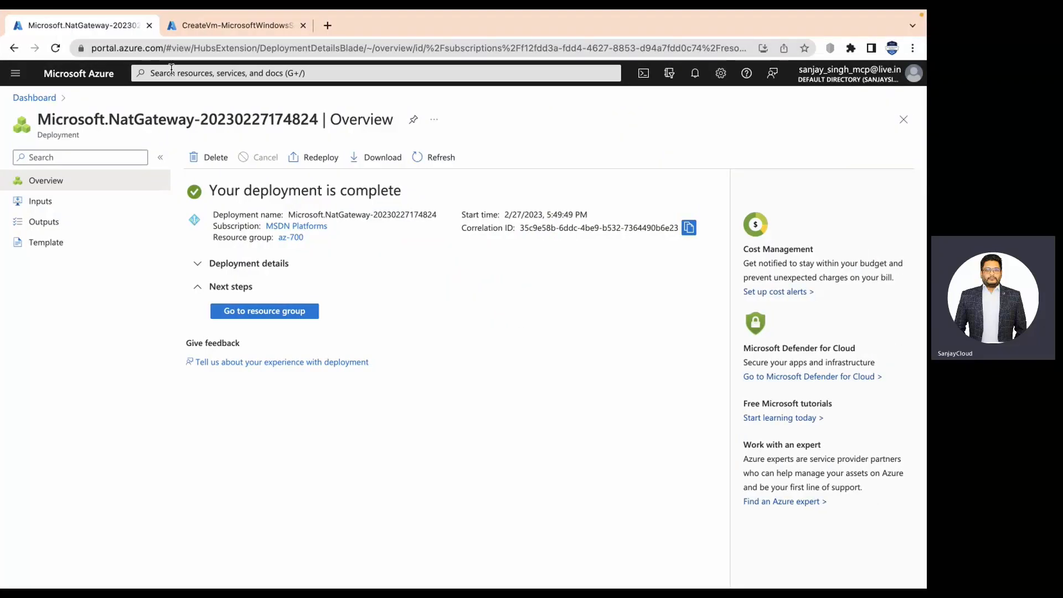
Open the CentralIndia-WebServer VM overview showing public IP 20.198.71.206, then return to the remote session.
click(222, 26)
click(201, 73)
click(172, 266)
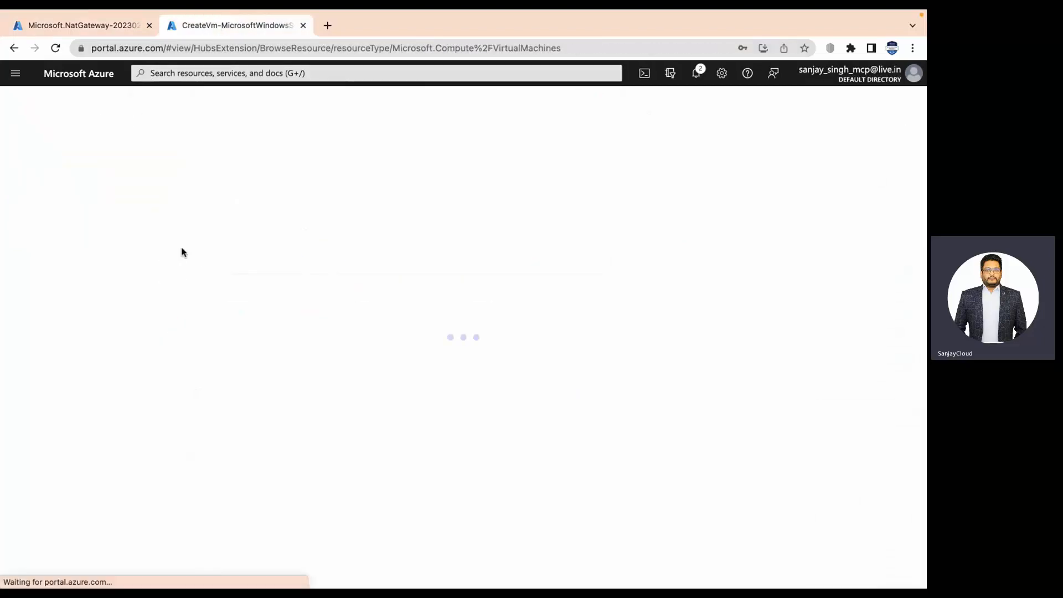
click(62, 258)
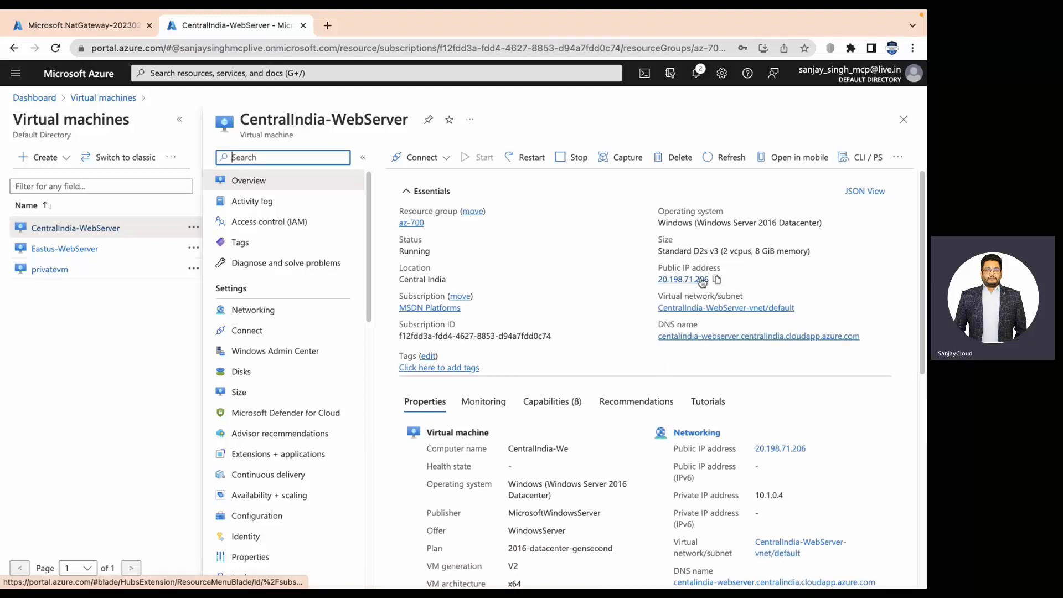
key(ctrl+Left)
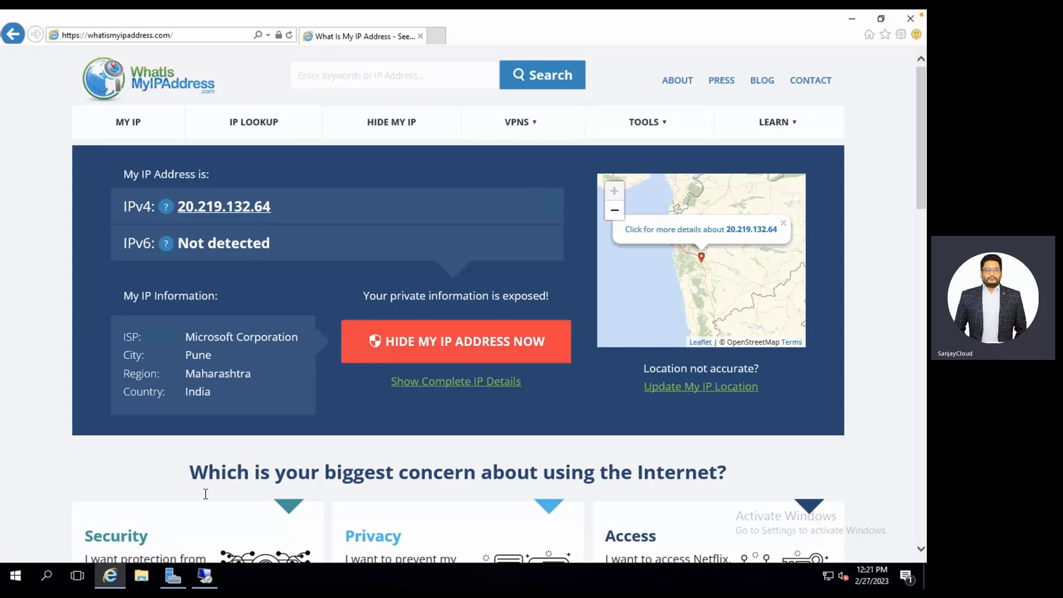
Maximize the 10.1.1.4 private VM session and reload its IP lookup, now showing 20.219.132.64.
click(204, 576)
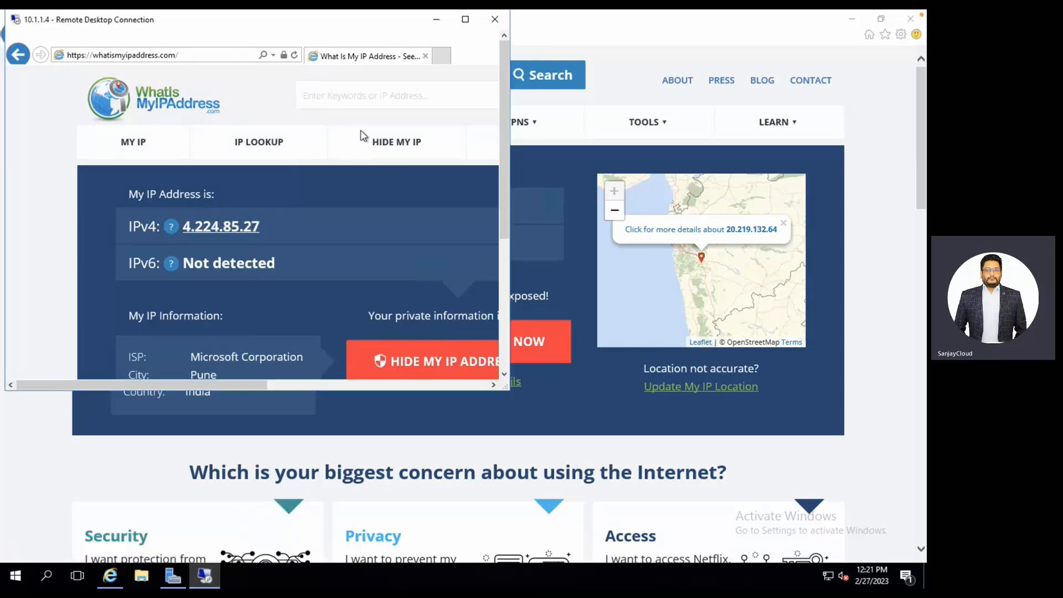
click(465, 19)
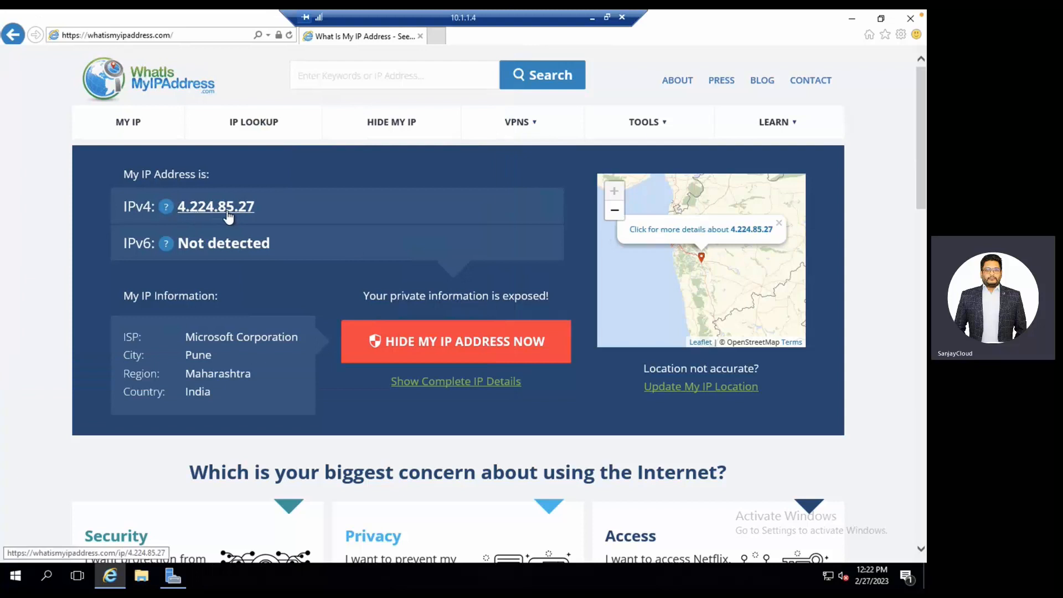
click(289, 34)
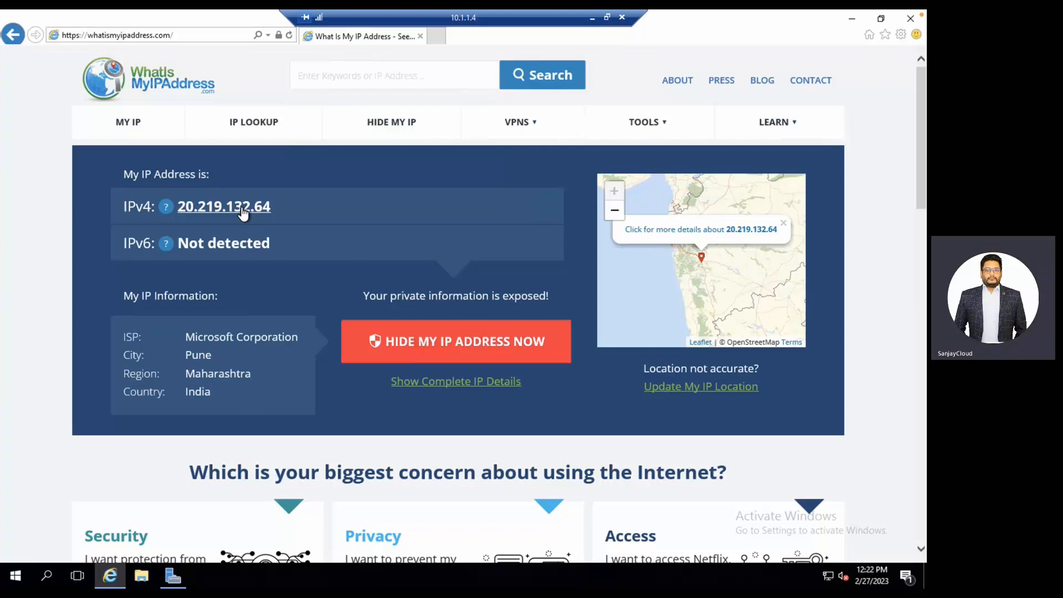
Disconnect the private VM and web server remote sessions and return to the Azure portal.
click(622, 21)
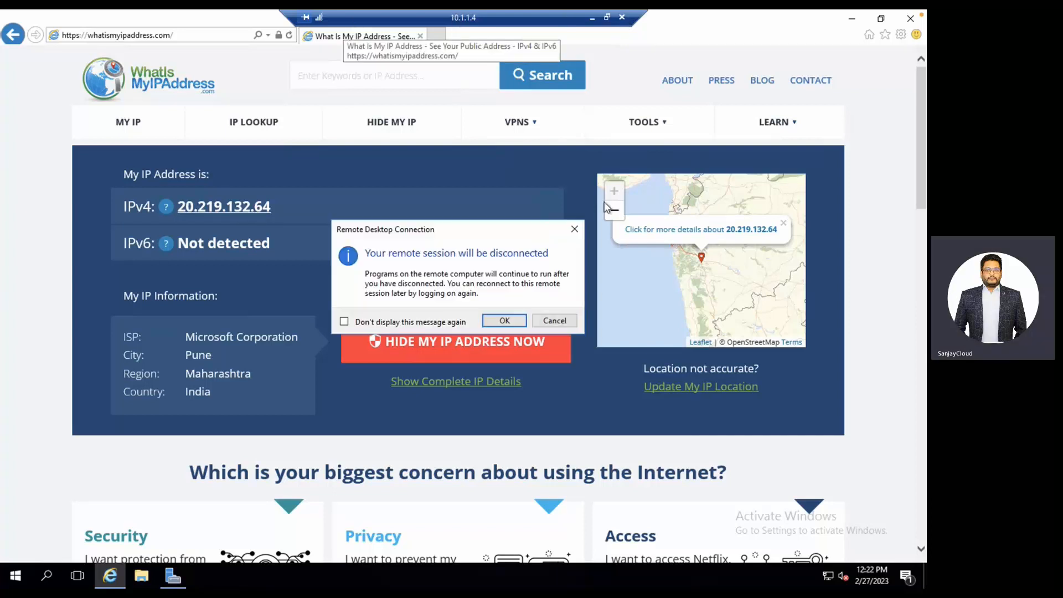
click(519, 324)
click(909, 16)
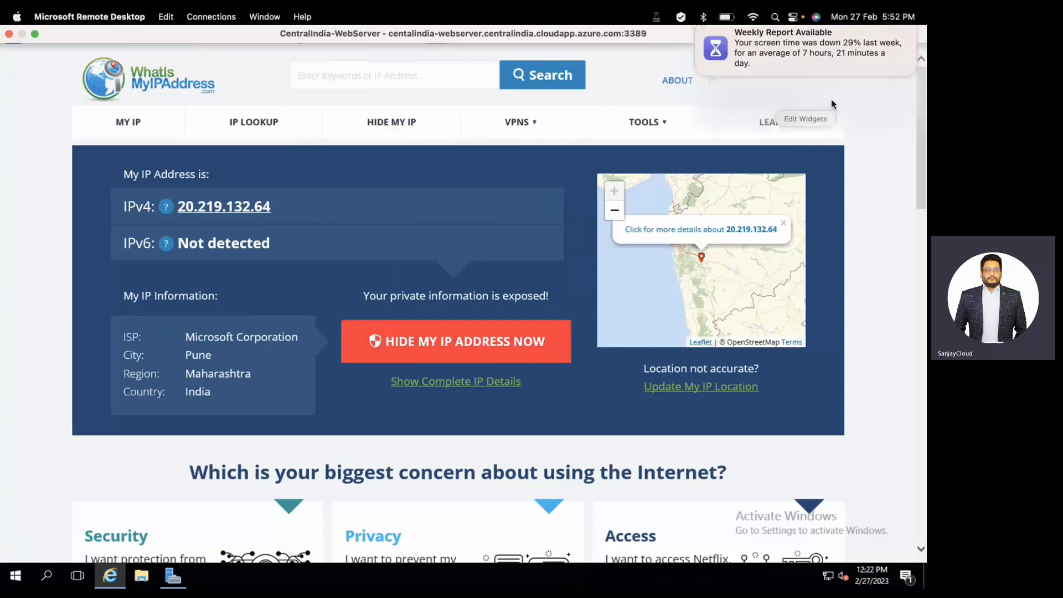
click(9, 34)
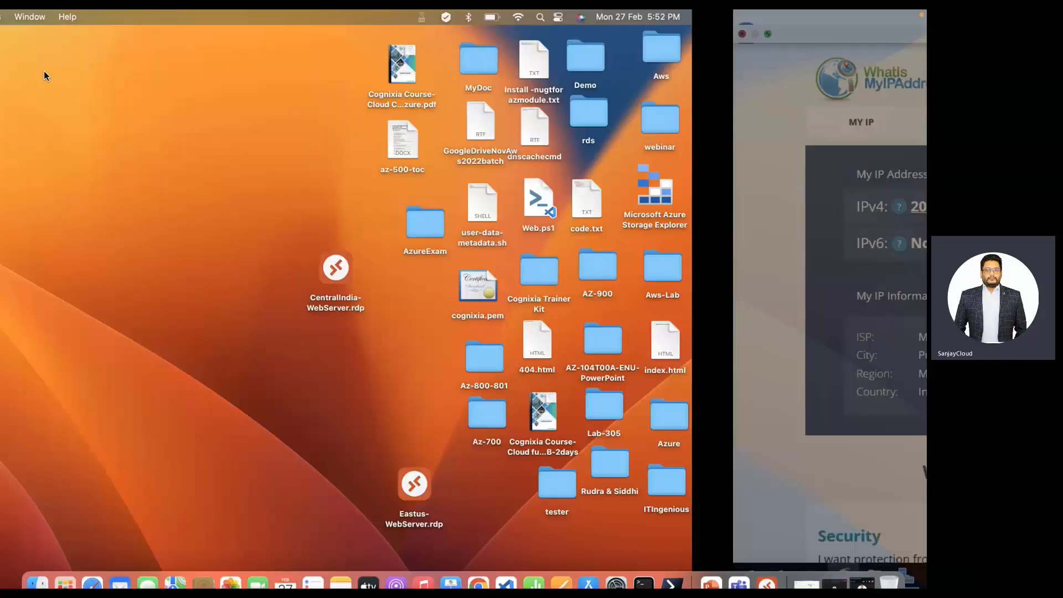
key(ctrl+Right)
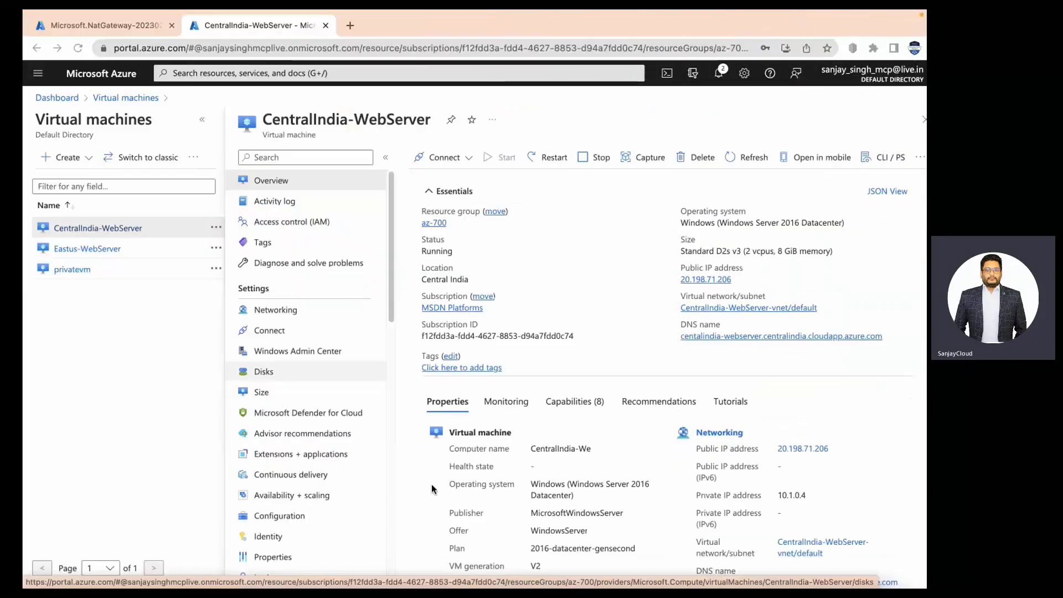
Close the CentralIndia-WebServer page and open Resource groups from the search's recent services.
click(303, 26)
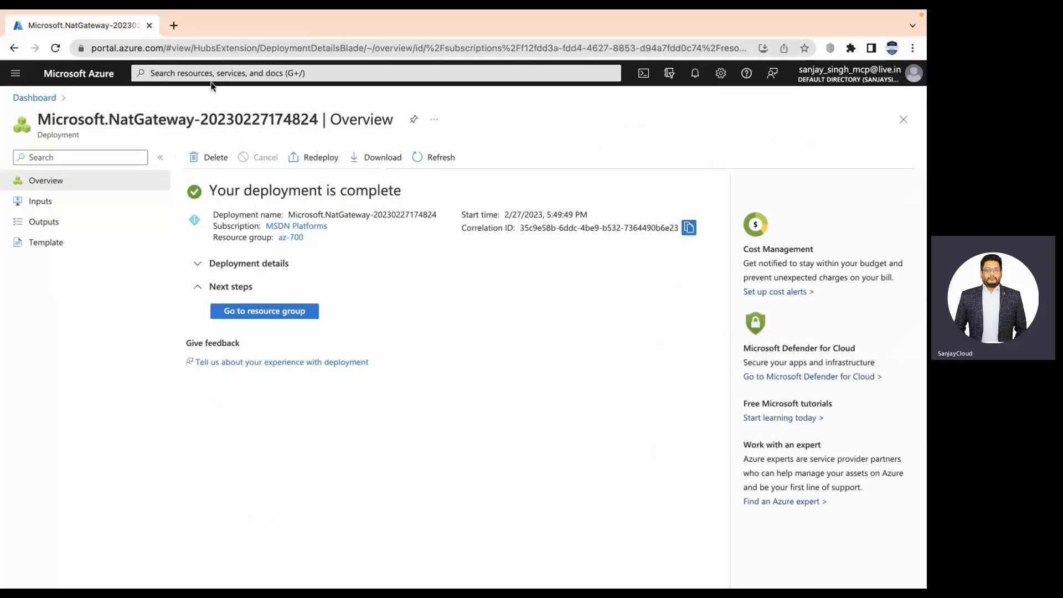
click(211, 78)
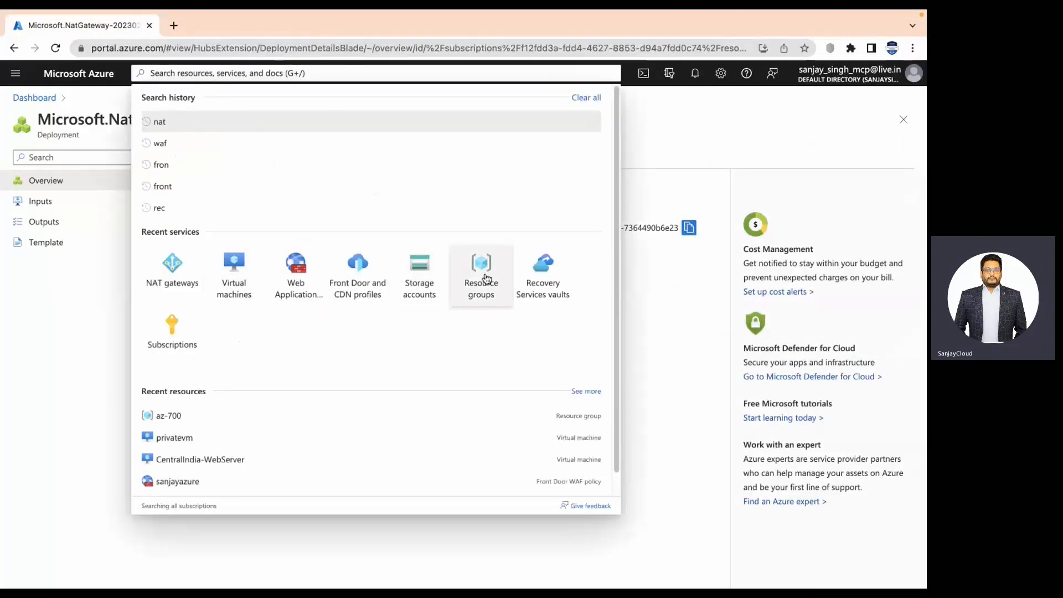
click(481, 272)
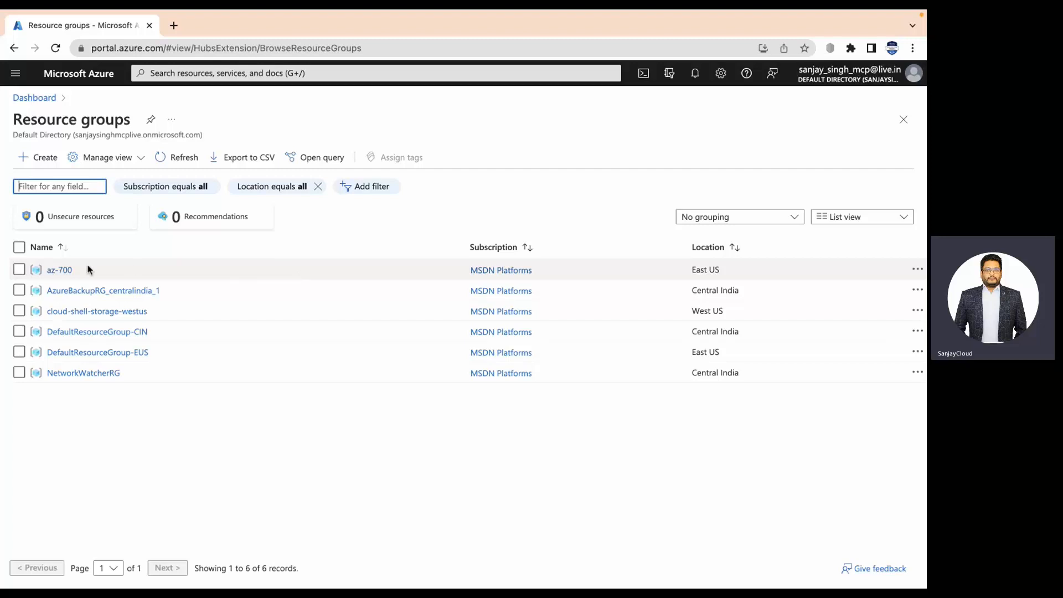
Force-delete resource group az-700, confirming with its pasted name, then return to the Dashboard.
click(59, 270)
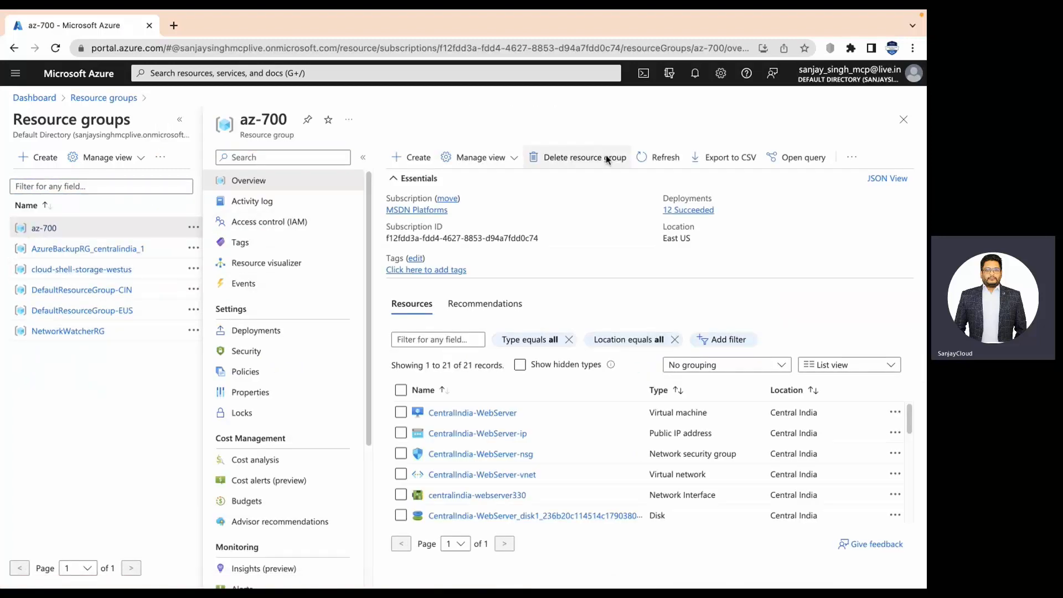
click(604, 157)
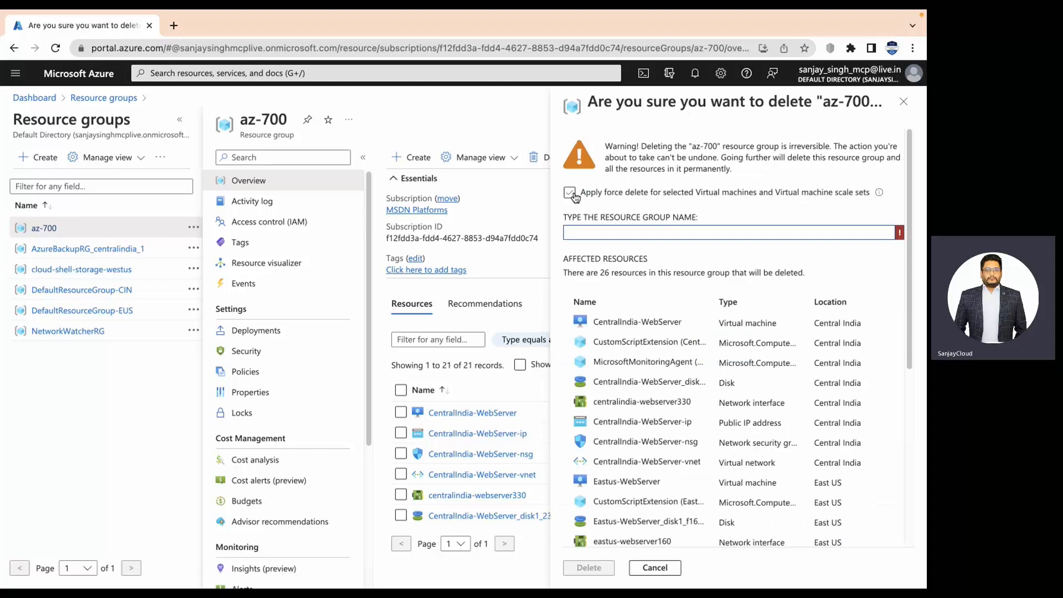
click(574, 196)
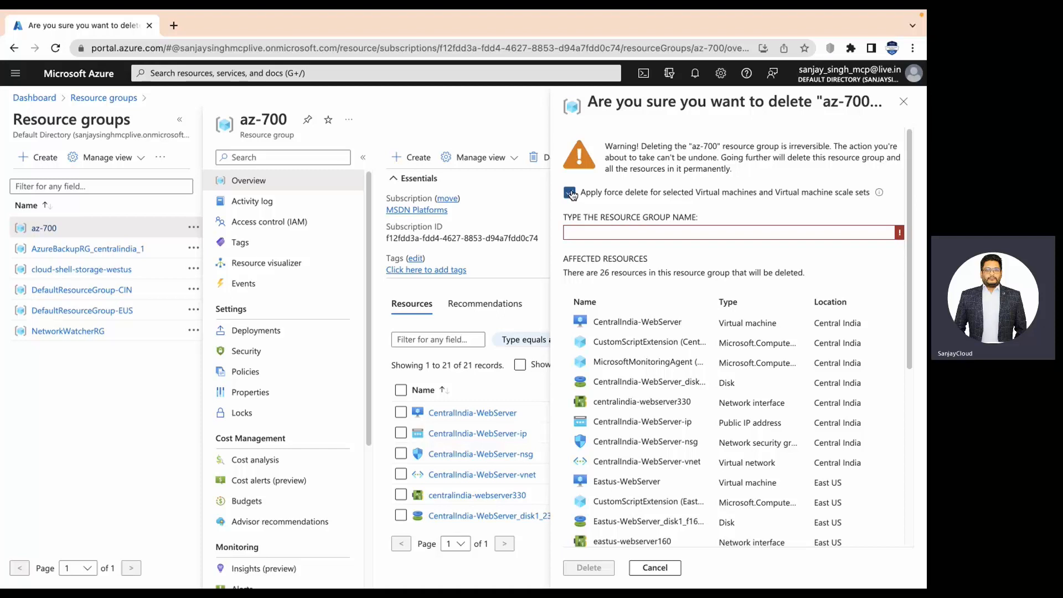
drag(290, 123, 241, 126)
right_click(240, 126)
click(280, 145)
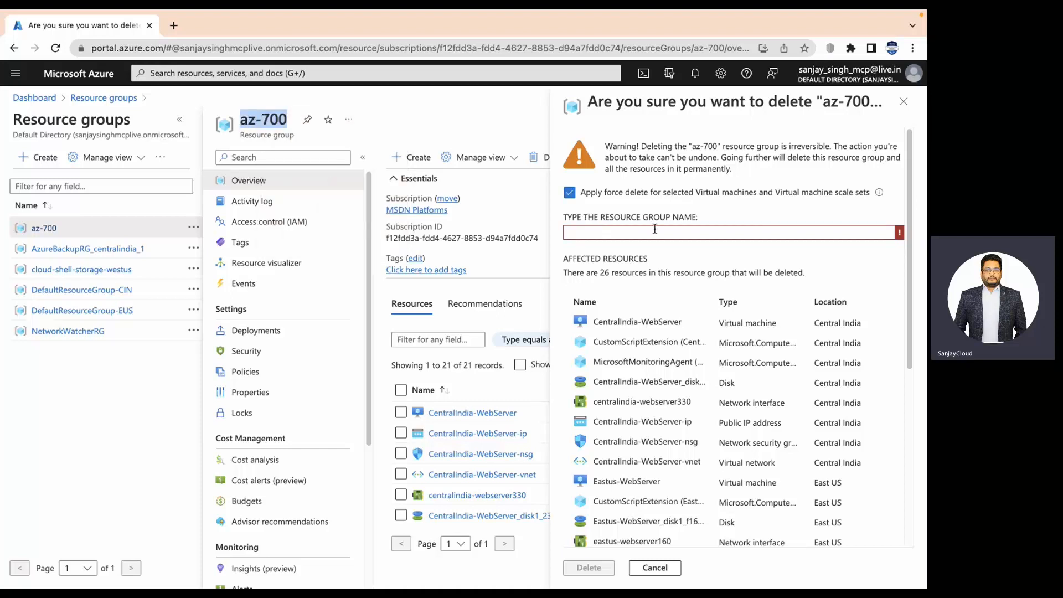
click(655, 229)
key(ctrl+v)
click(606, 559)
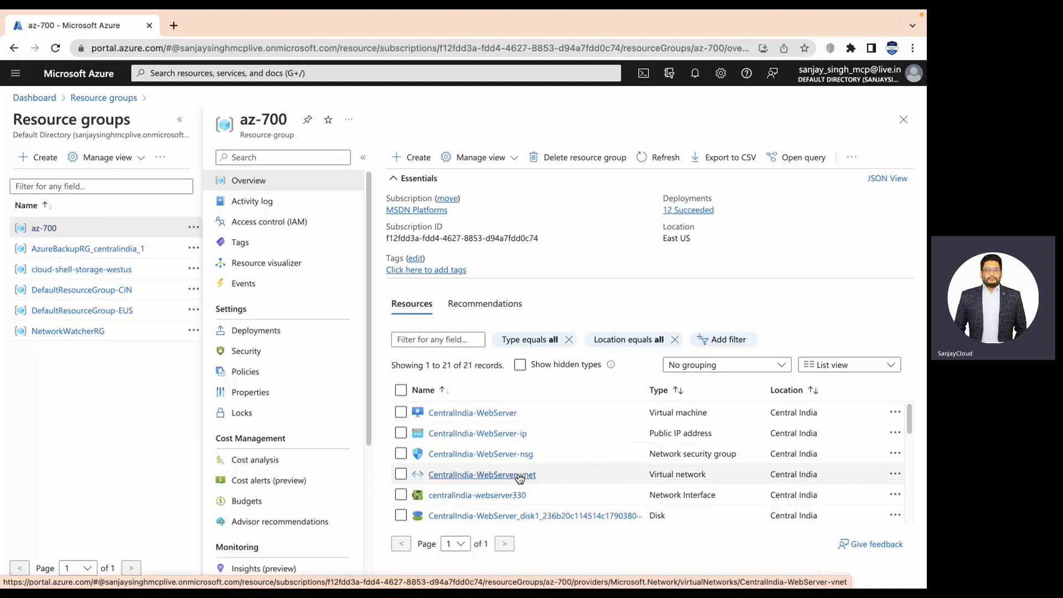
click(105, 98)
click(34, 98)
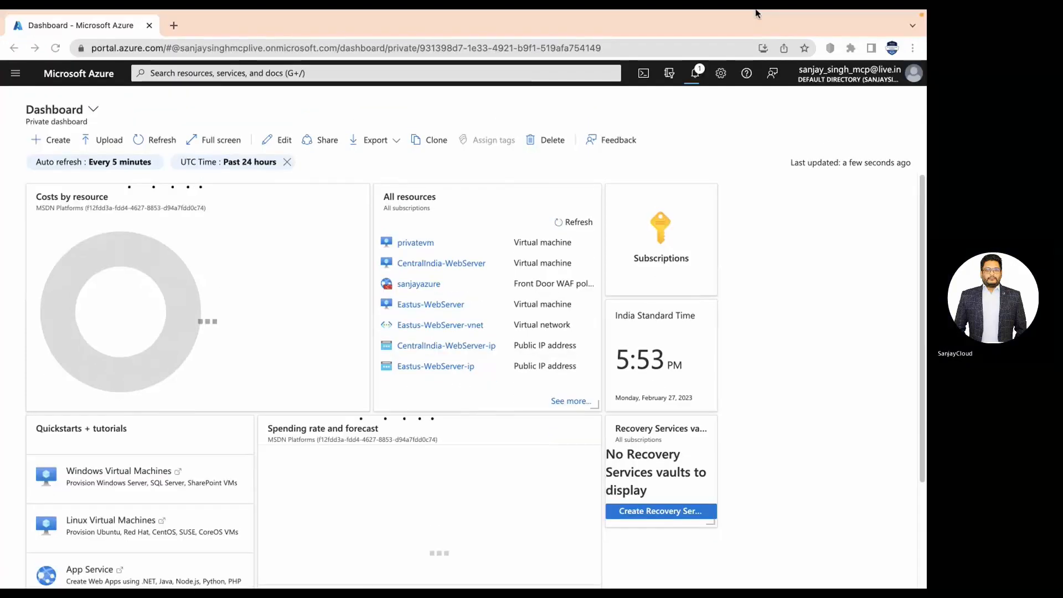
Switch to the desktop, restore the Teams 'New channel meeting' window, and stop screen sharing.
key(ctrl+Left)
key(ctrl+Right)
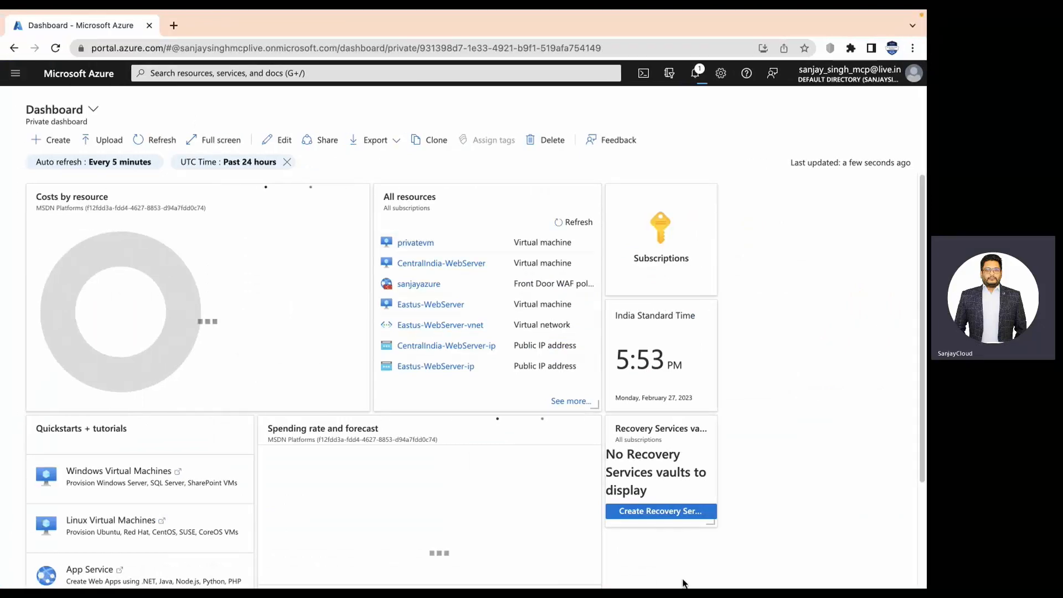
key(ctrl+Left)
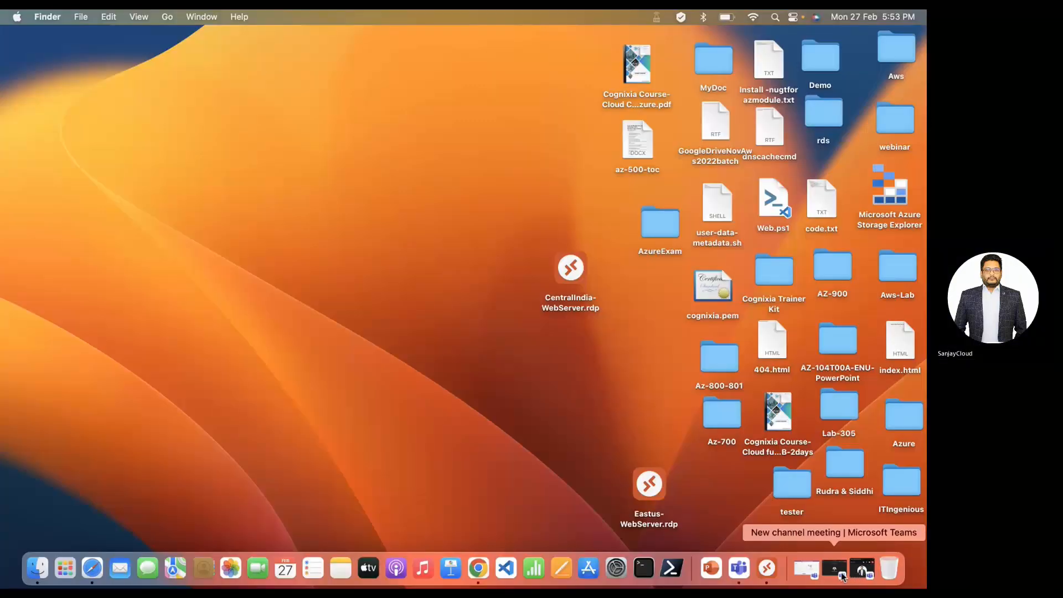
click(842, 577)
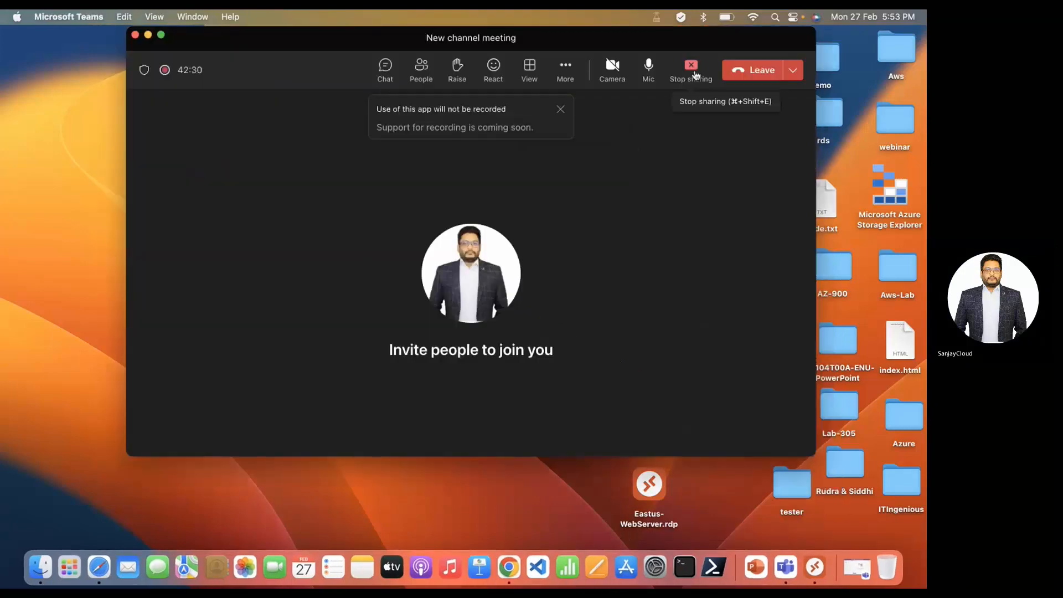
click(689, 71)
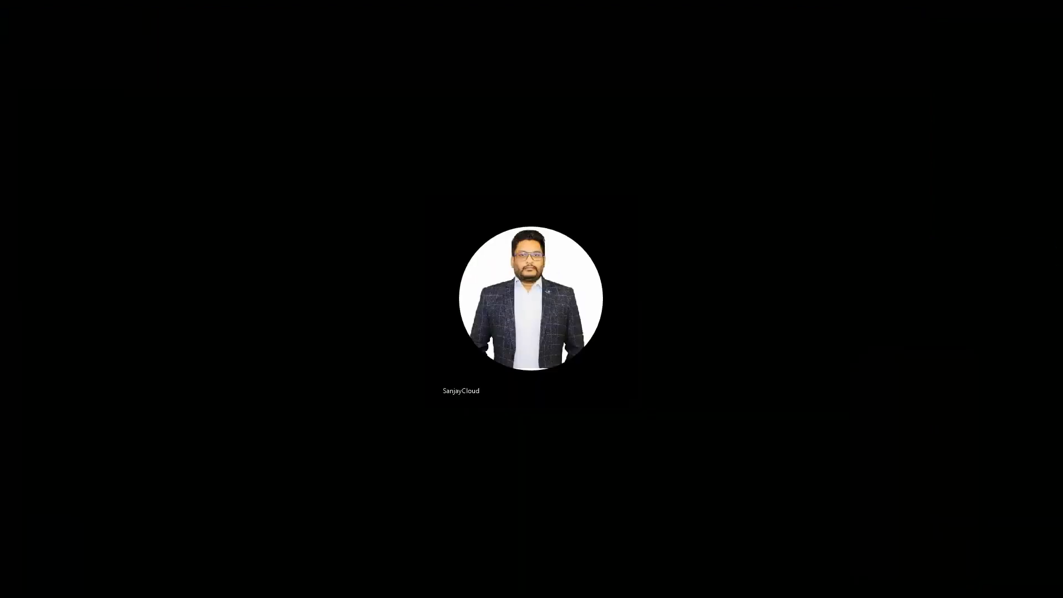